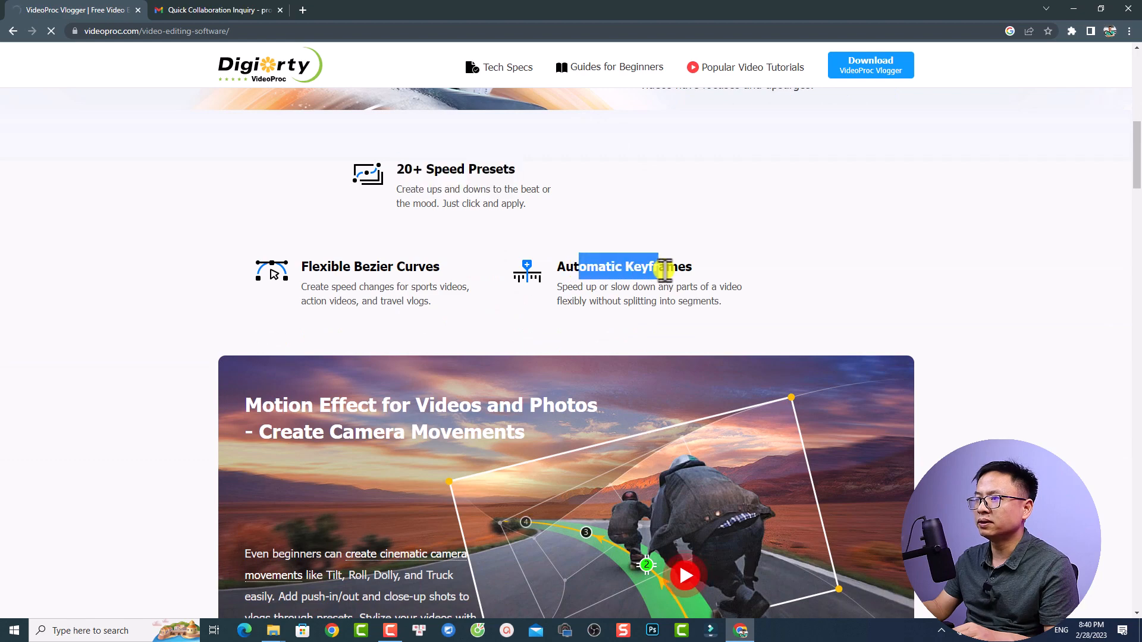
Look through the VideoProc Vlogger web page's sections on motion effects, color grading, audio editing and additional editing features
scroll(612, 357, down, 4)
scroll(623, 386, down, 4)
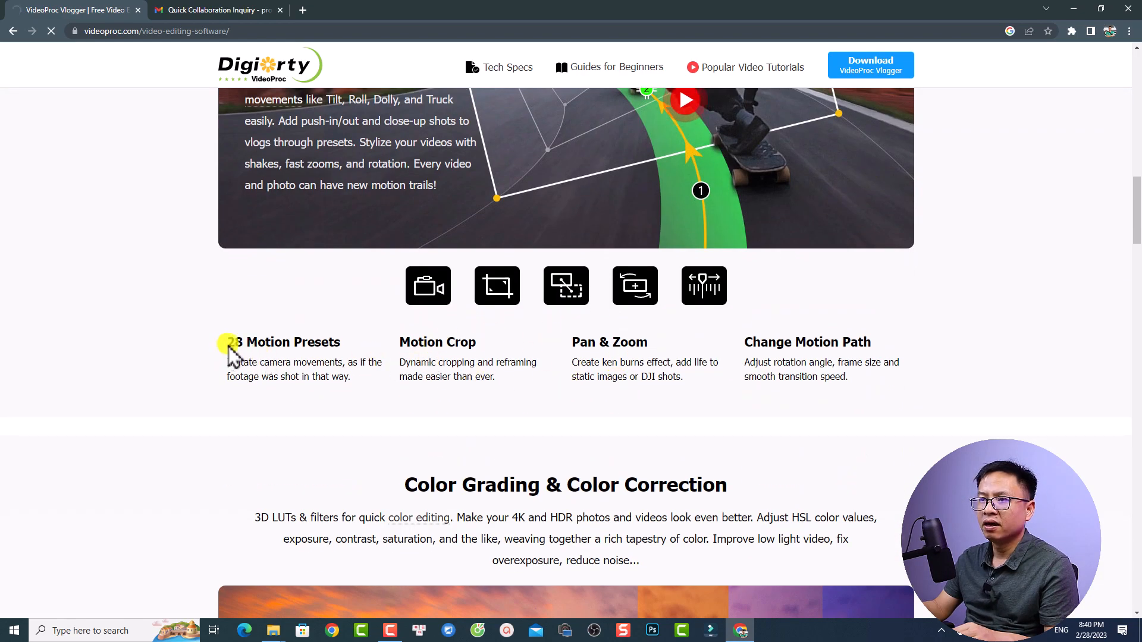
drag(229, 344, 463, 340)
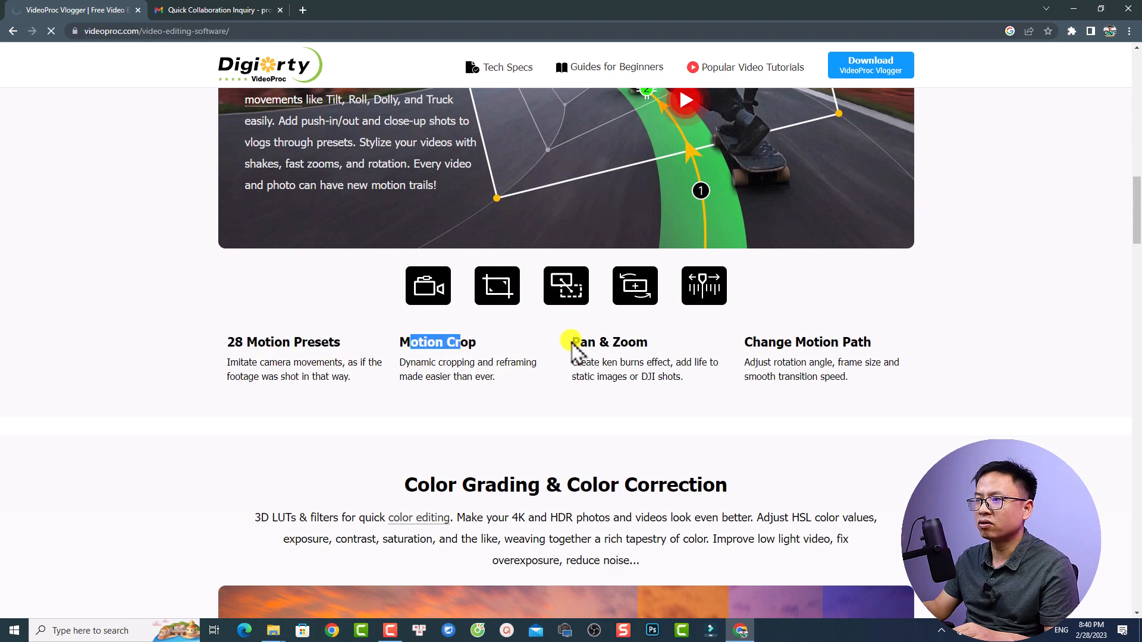
drag(587, 343, 621, 345)
scroll(630, 377, down, 2)
scroll(629, 379, down, 1)
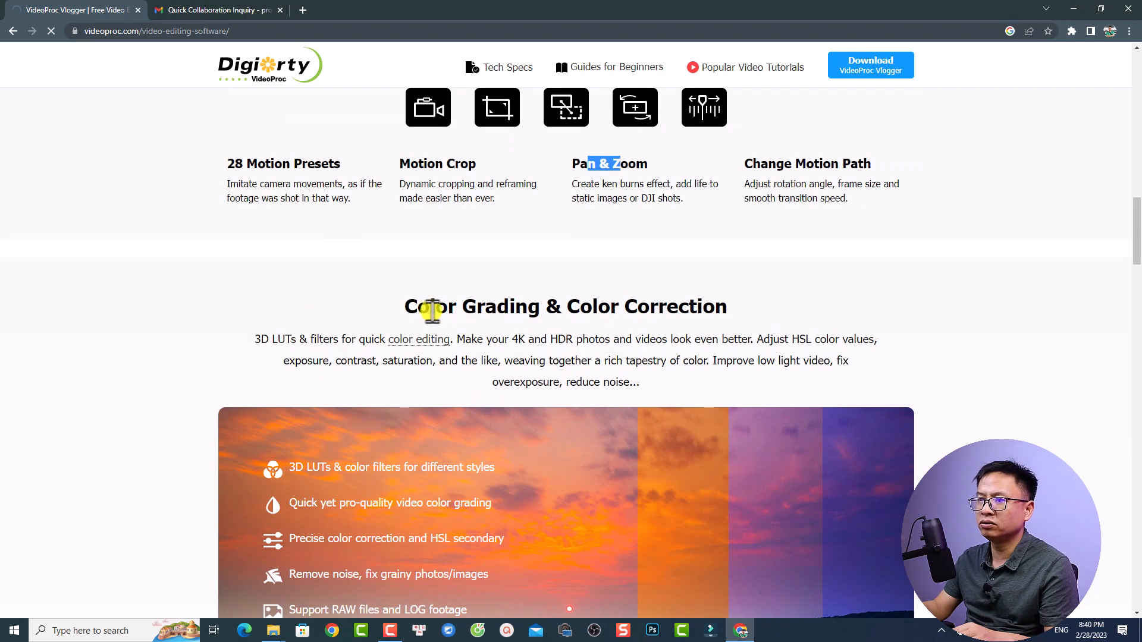
drag(429, 307, 610, 307)
scroll(604, 393, down, 14)
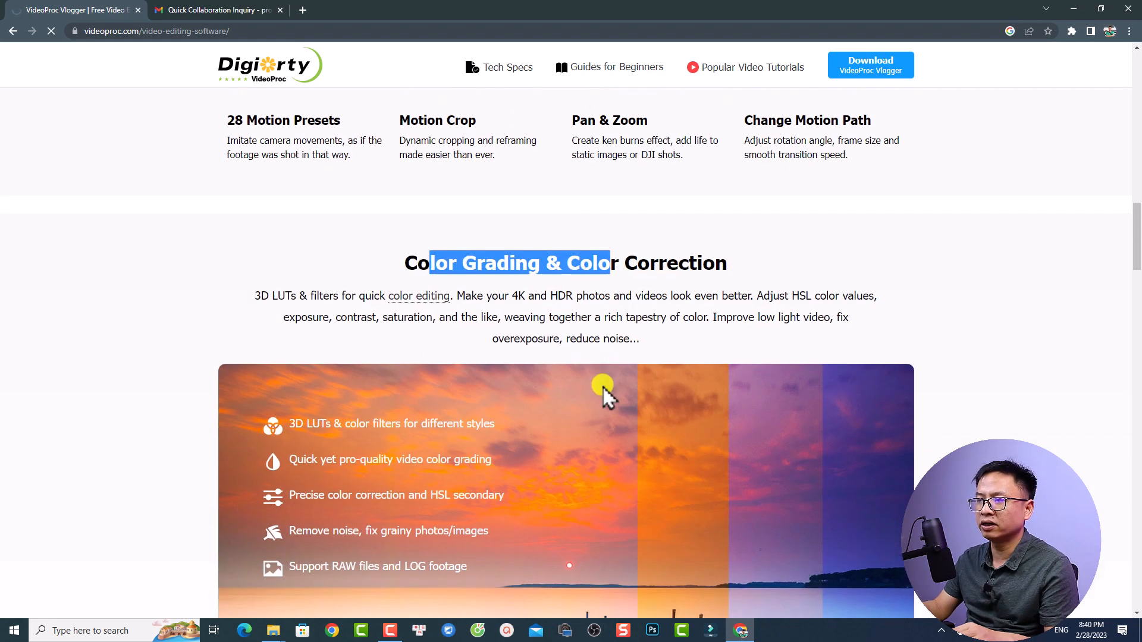
scroll(601, 387, up, 2)
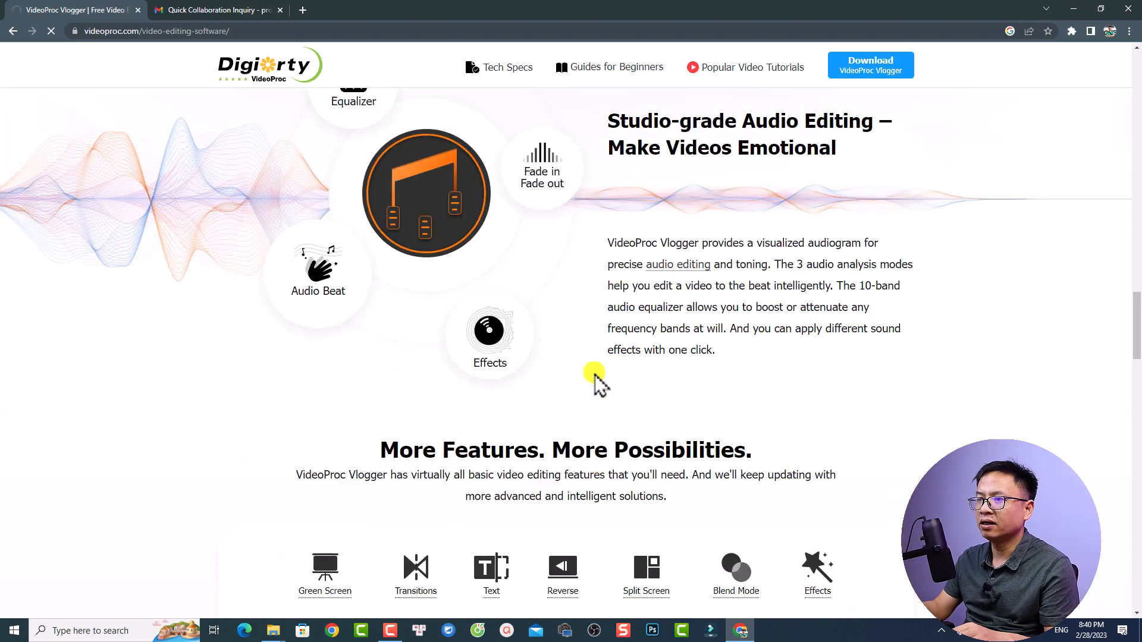
scroll(687, 331, down, 3)
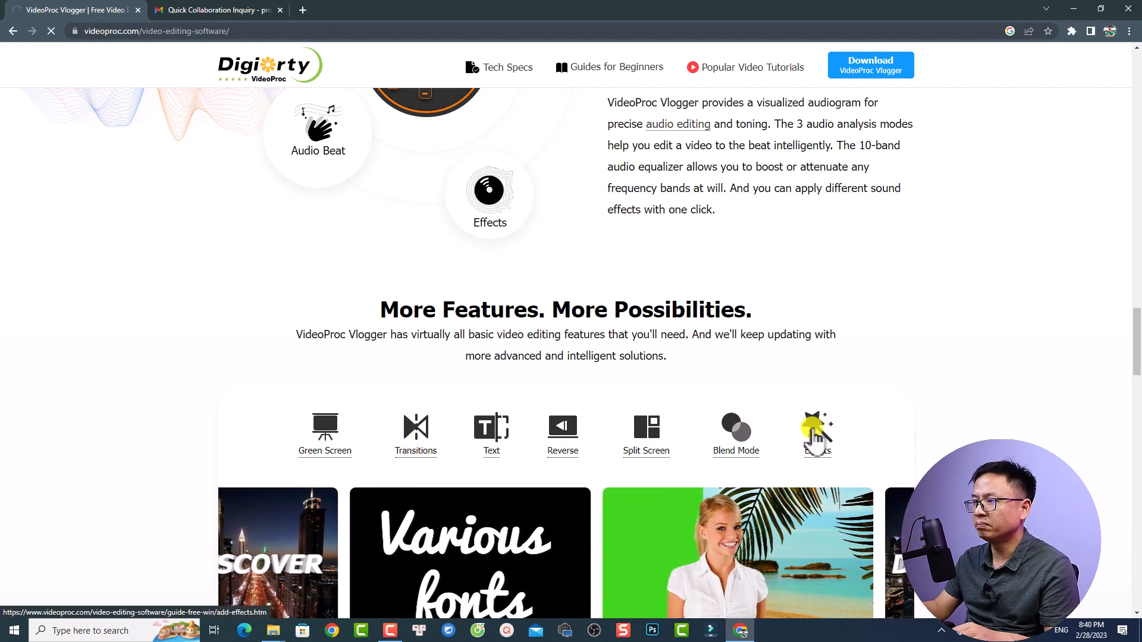
scroll(791, 434, down, 5)
scroll(779, 437, down, 8)
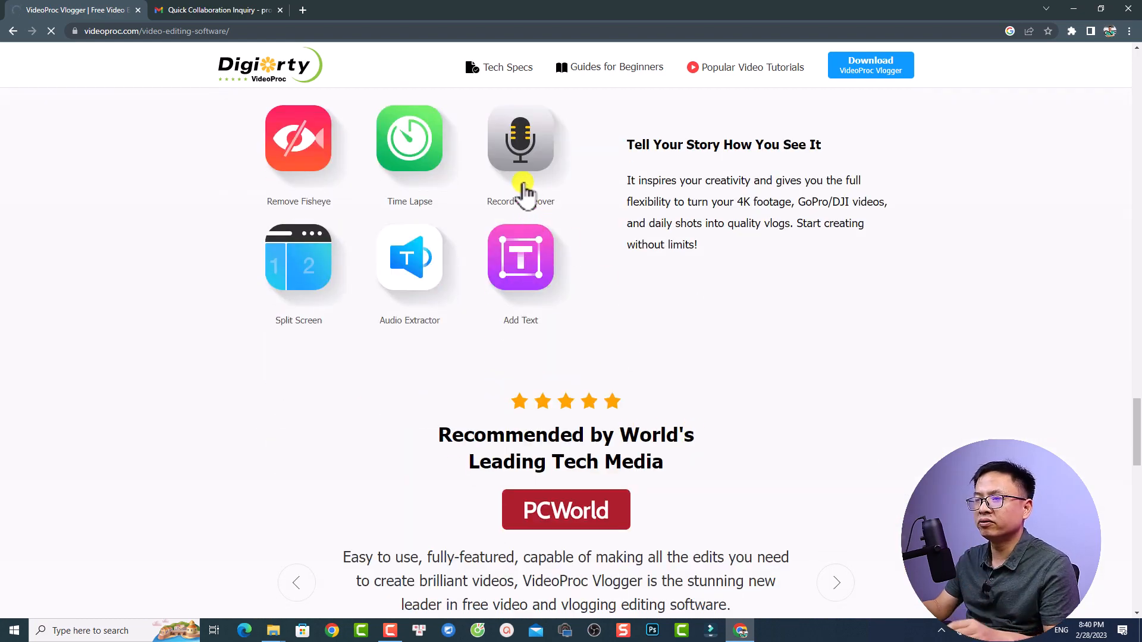
scroll(648, 277, up, 2)
scroll(651, 280, up, 10)
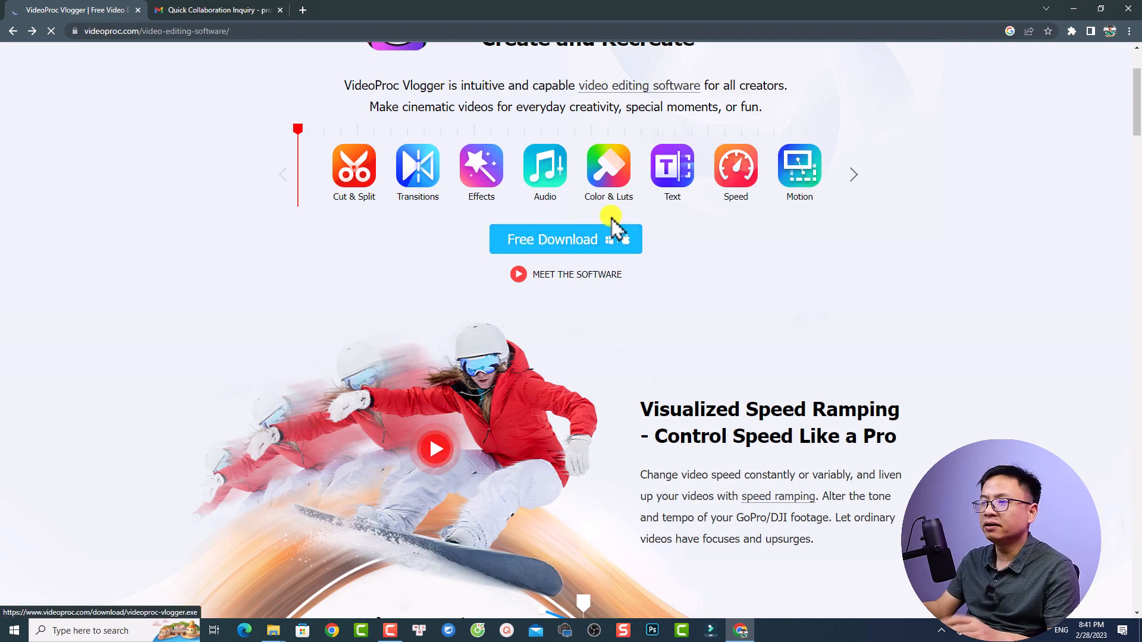
Minimize the browser, launch VideoProc Vlogger from the desktop and reposition its Project window slightly
click(1072, 9)
click(382, 204)
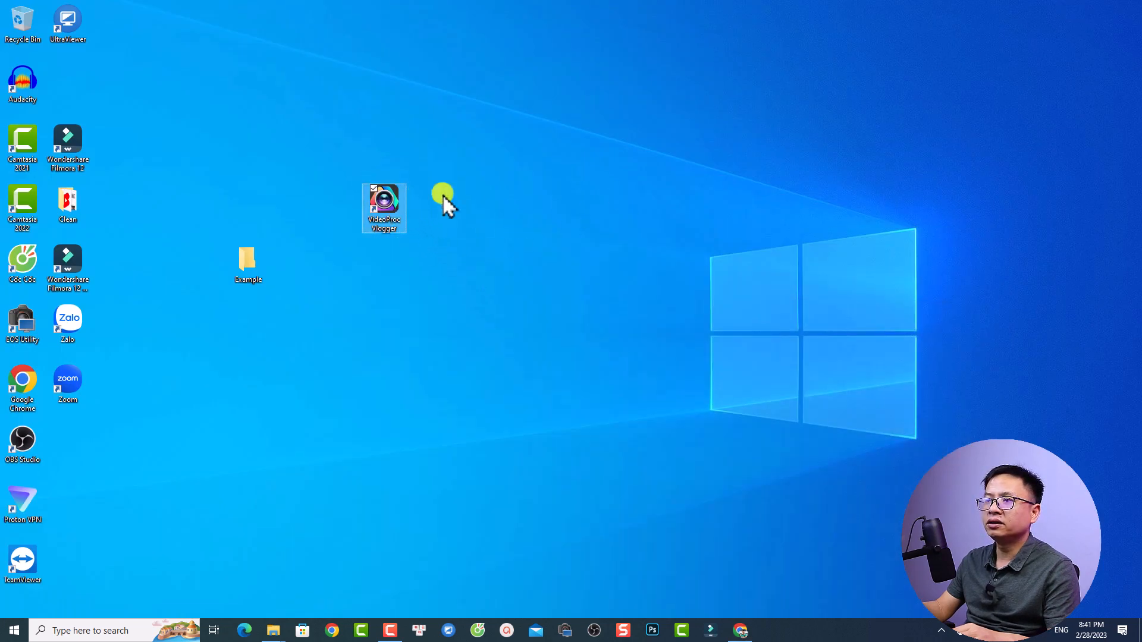
double_click(397, 204)
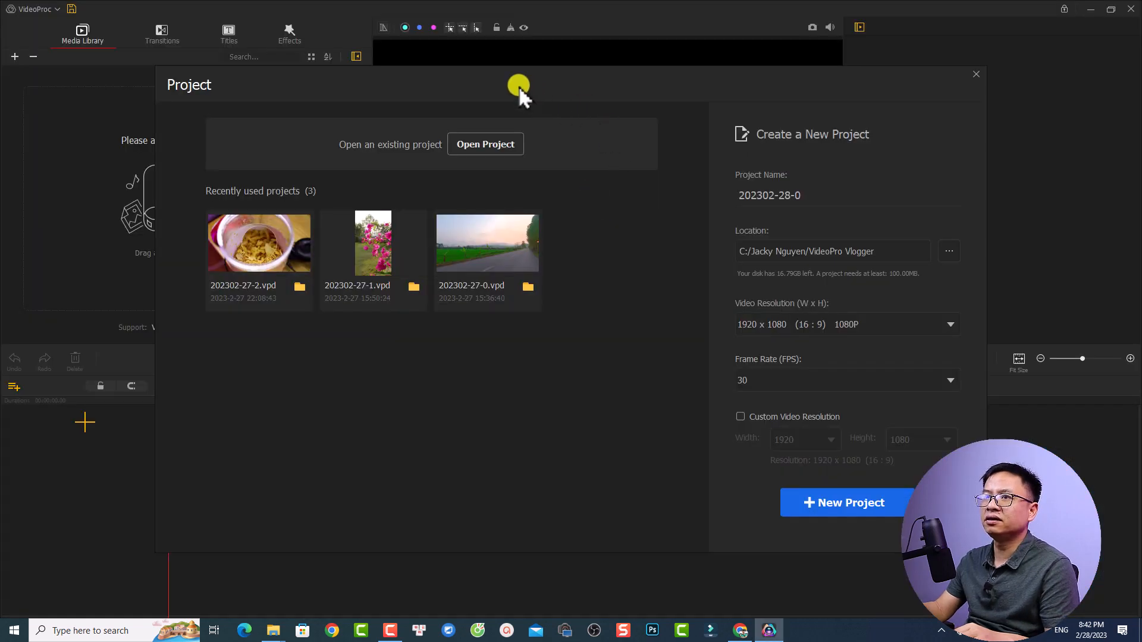
mouse_move(520, 86)
mouse_down()
mouse_move(544, 84)
mouse_move(534, 67)
mouse_move(569, 81)
mouse_move(515, 95)
mouse_up()
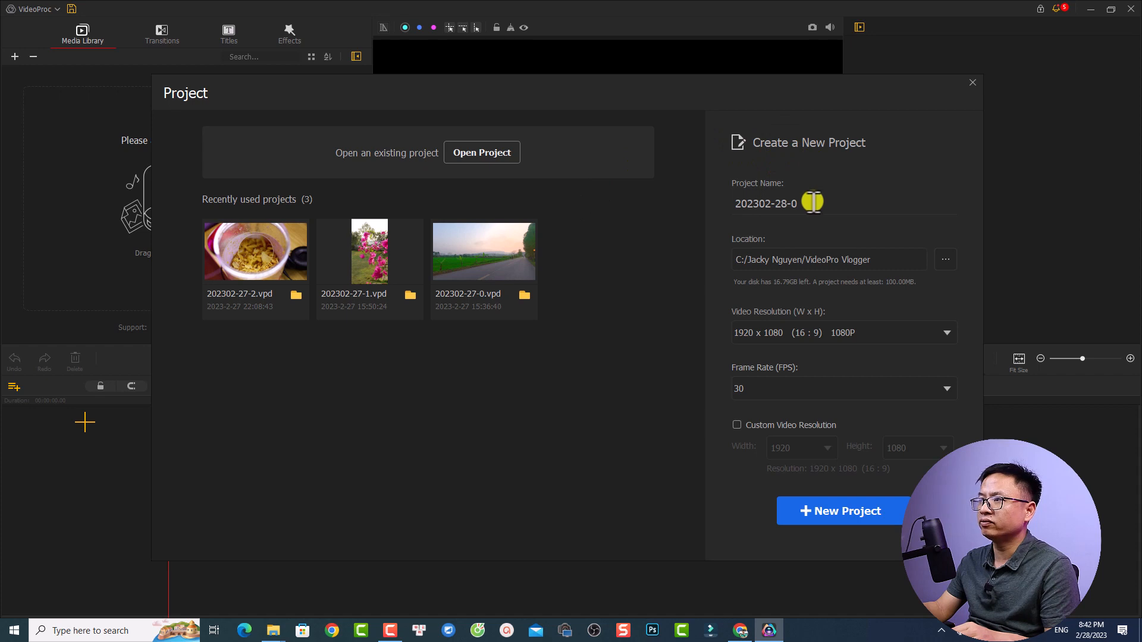
Name the new project "Example 10" and select the VideoPro Vlogger folder as its save location
drag(812, 203, 676, 215)
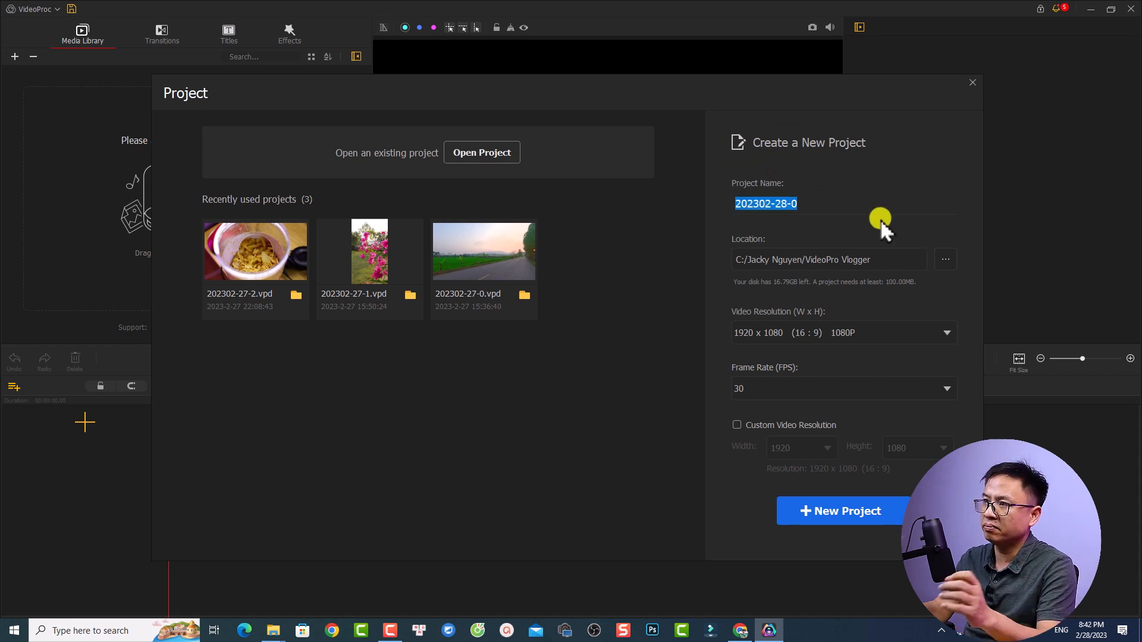
text(Exam)
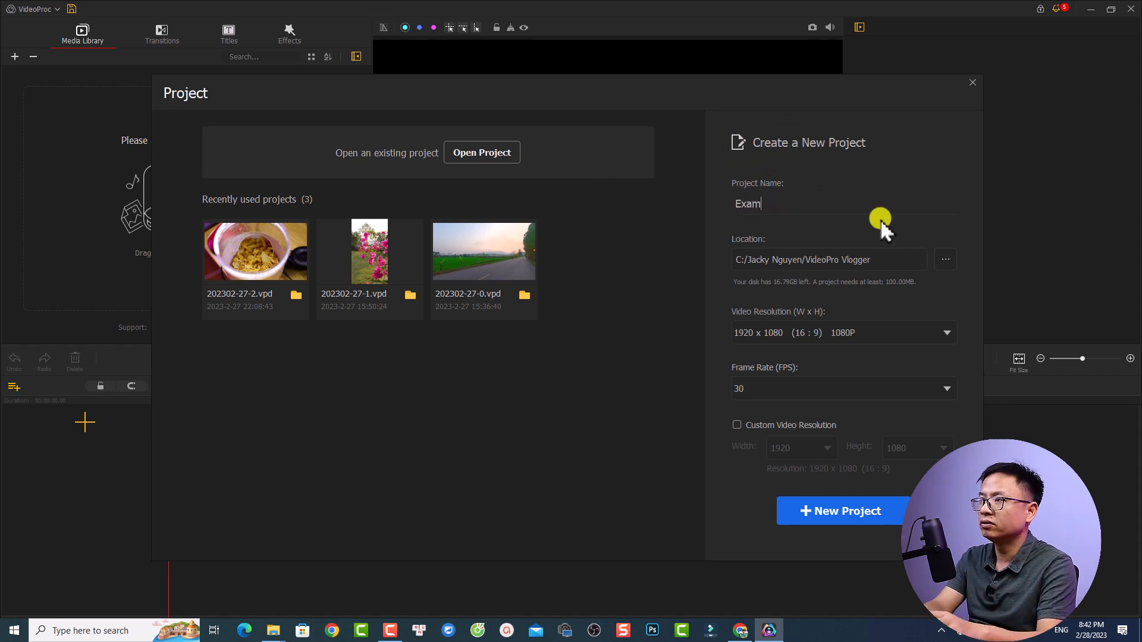
text(ple 10)
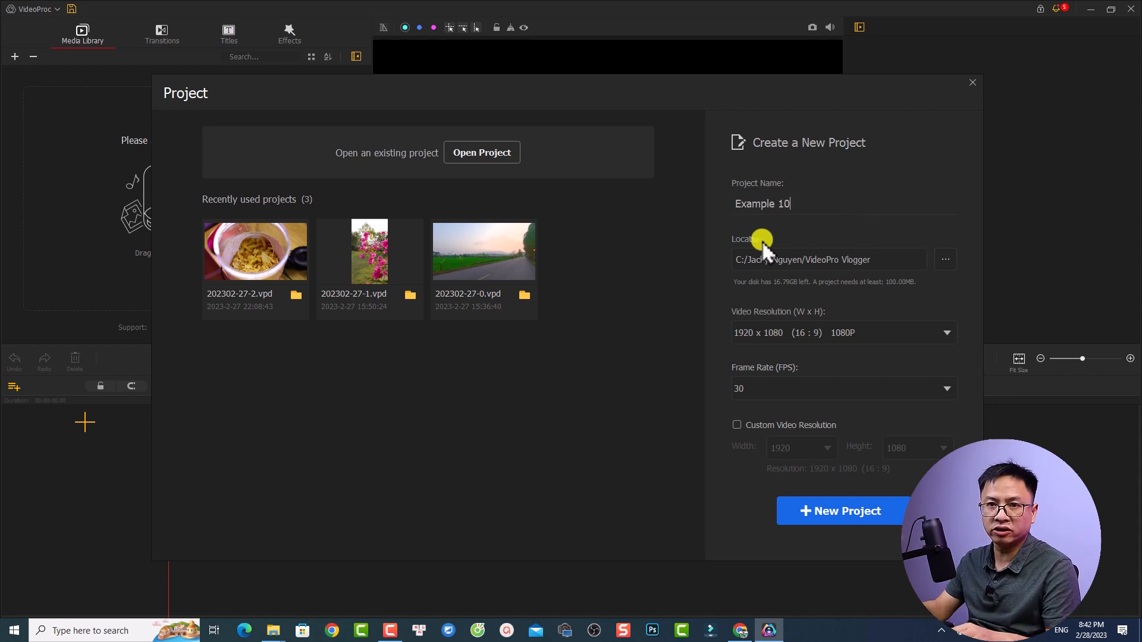
click(946, 257)
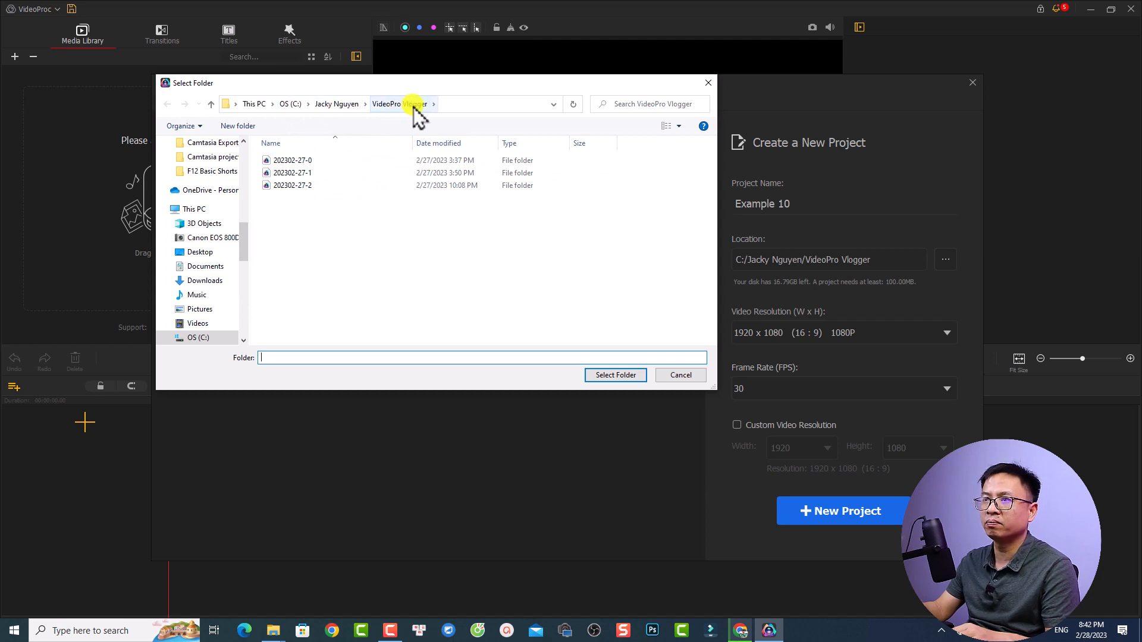
click(619, 376)
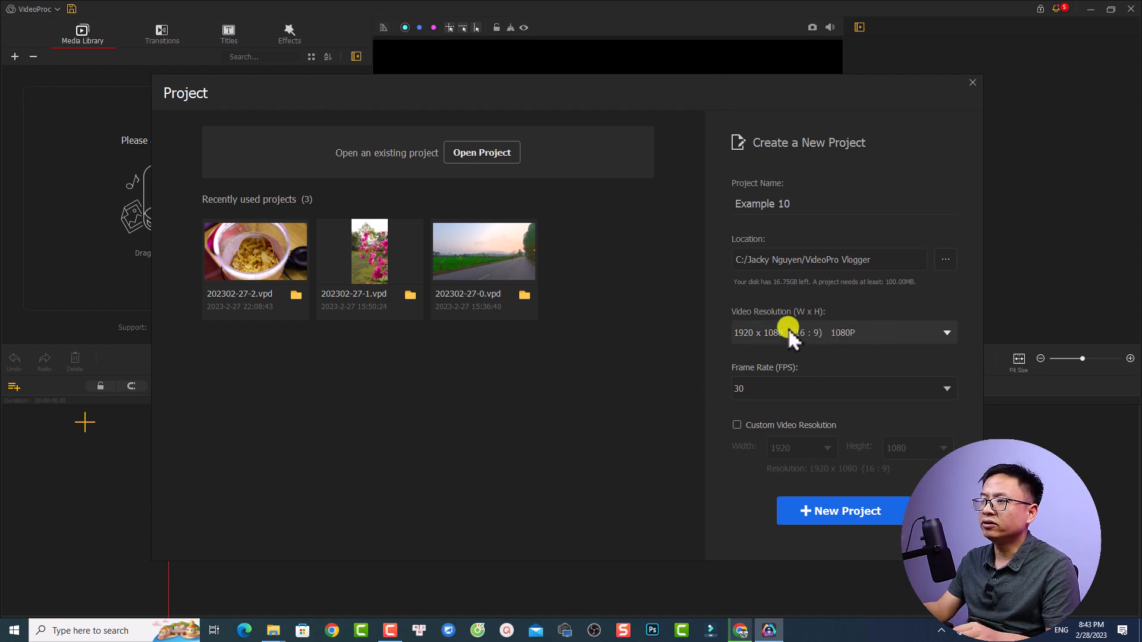
Create the project with 1920 x 1080 (16:9) 1080P resolution and a 30 FPS frame rate, and dismiss the login window
click(886, 333)
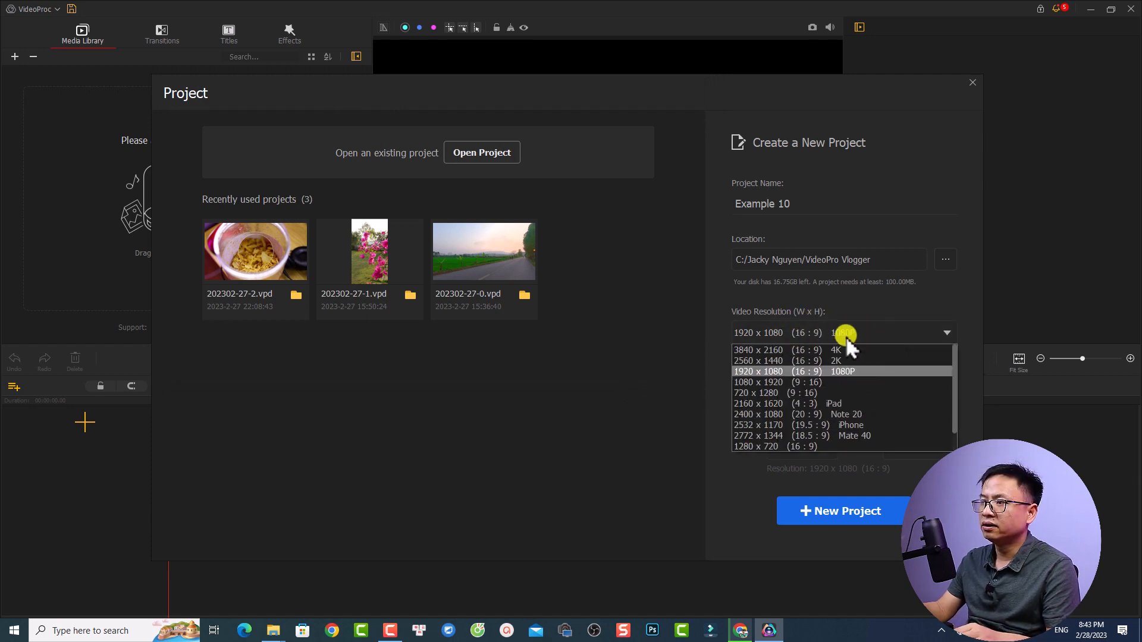
click(796, 372)
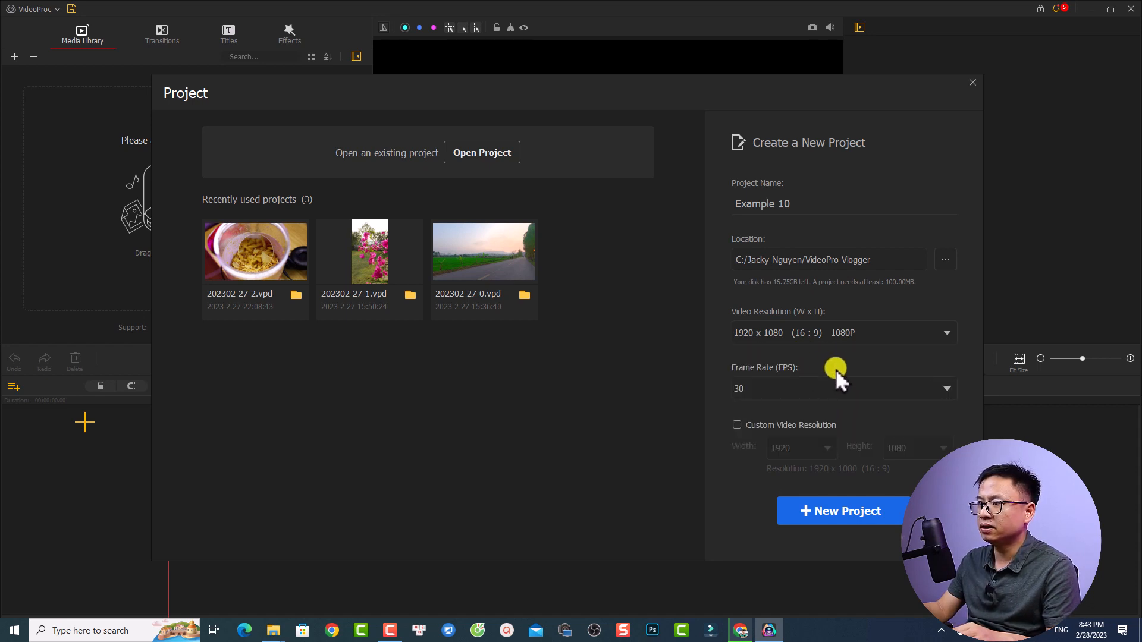
click(942, 390)
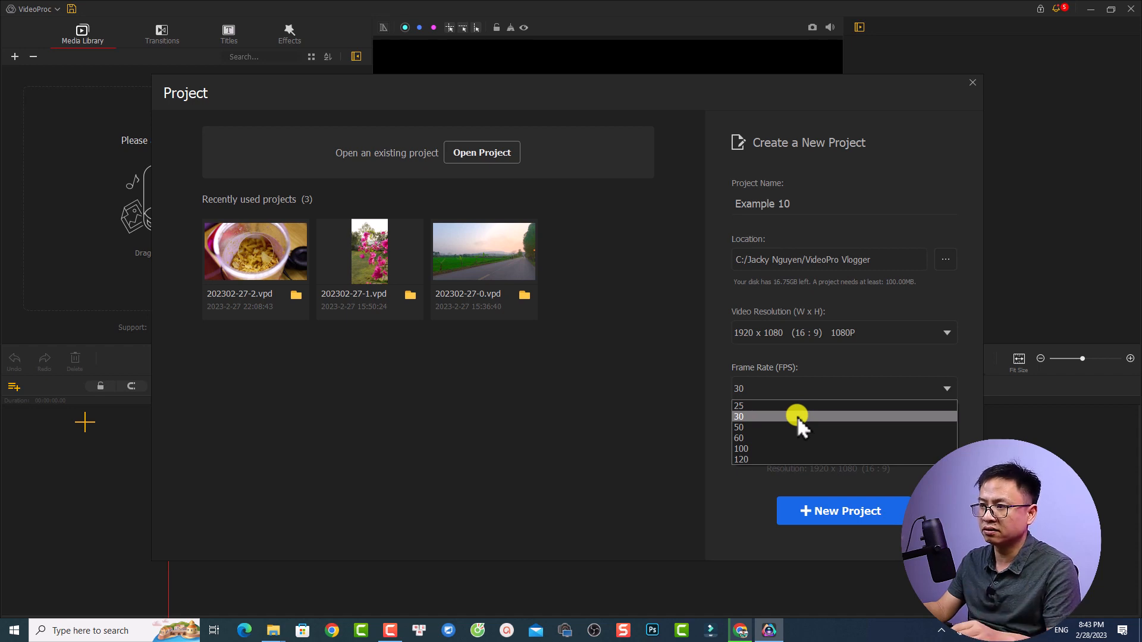
click(751, 416)
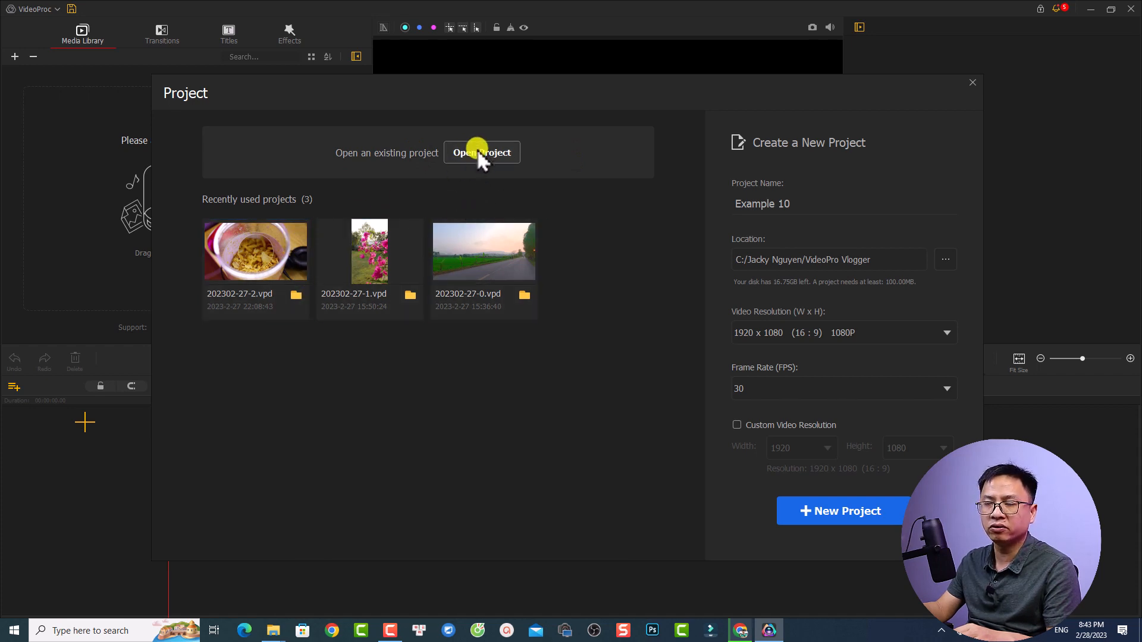
click(822, 513)
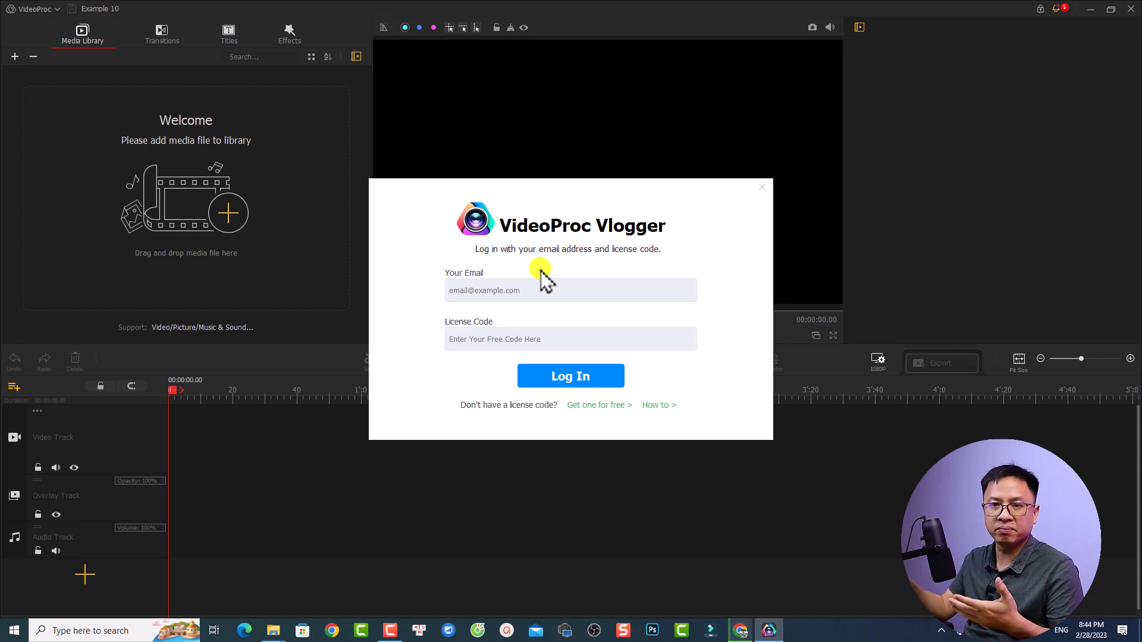
click(763, 189)
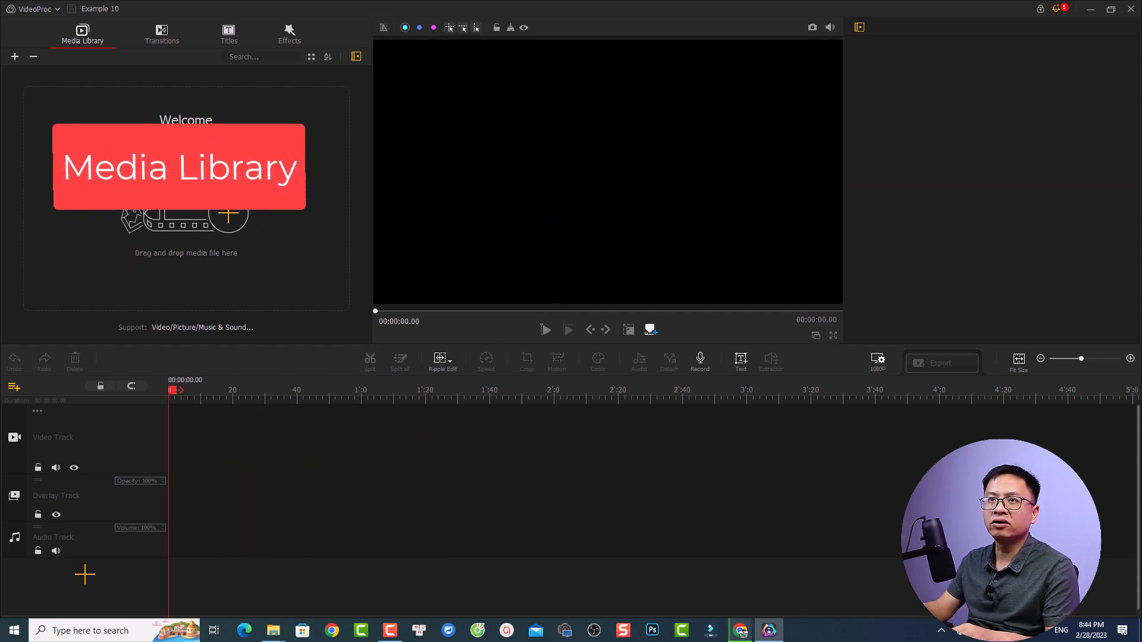
View the available transitions, titles and effects, and return to the media library
click(154, 34)
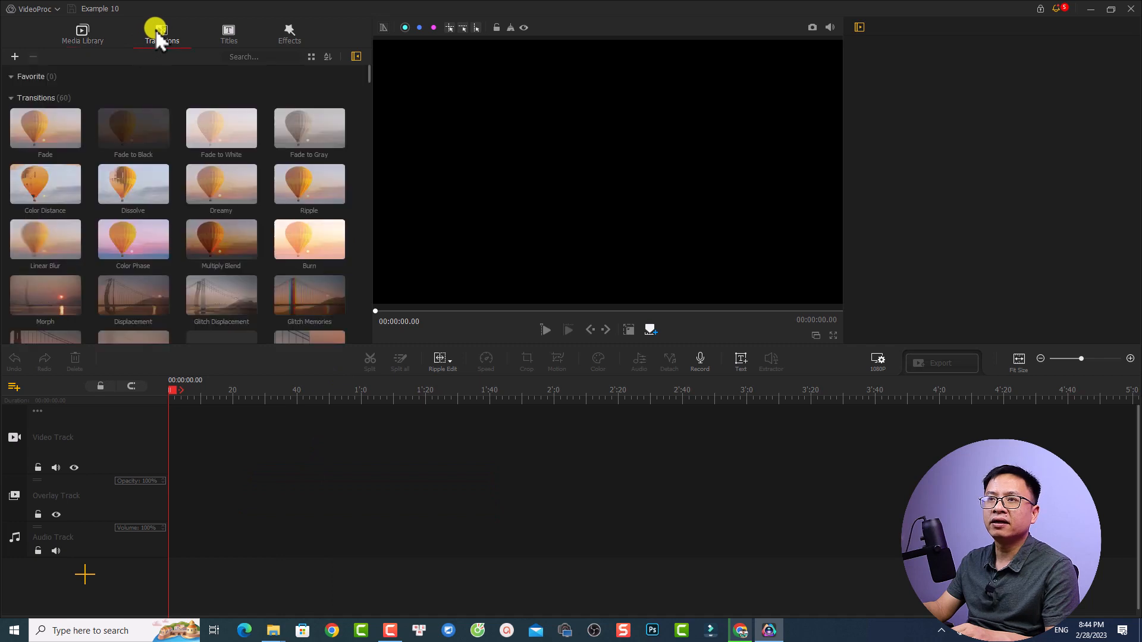
click(229, 29)
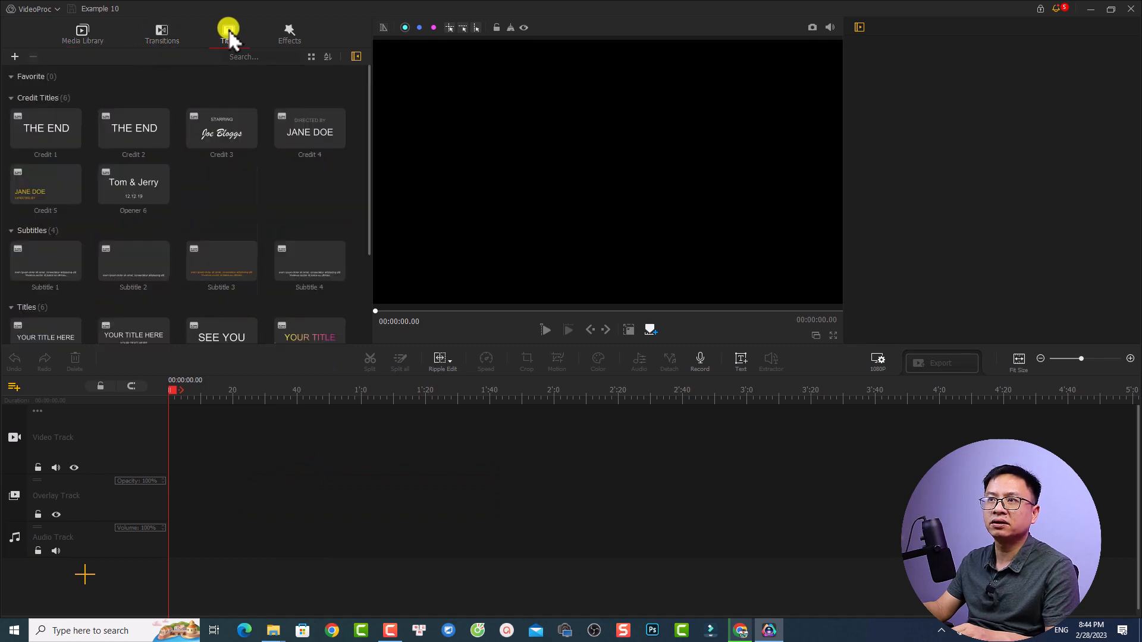
click(287, 31)
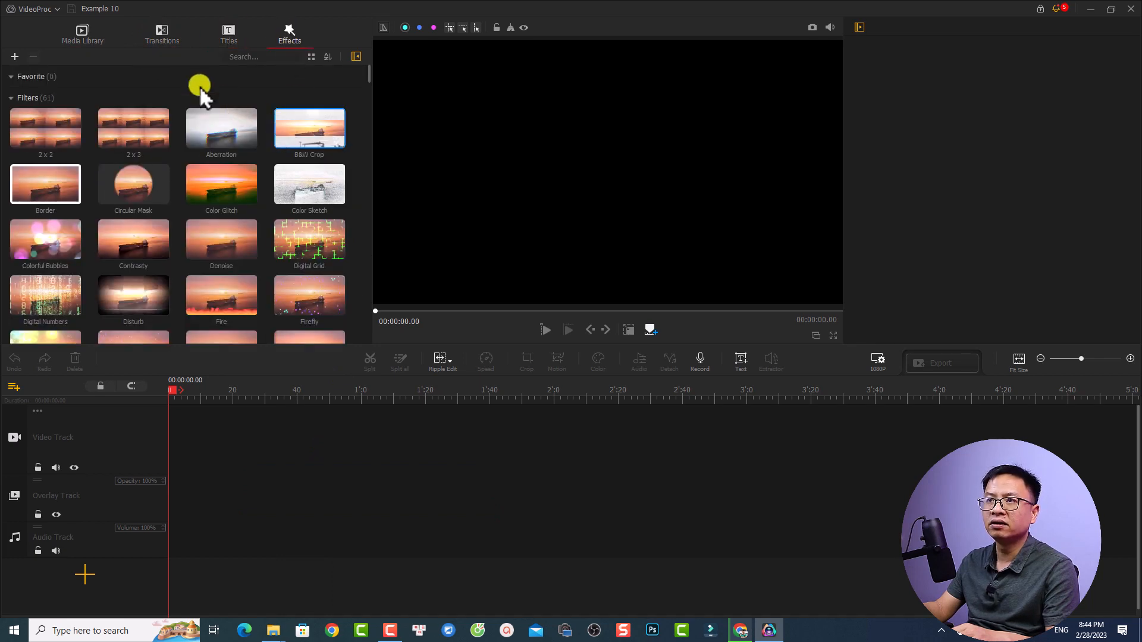
click(84, 35)
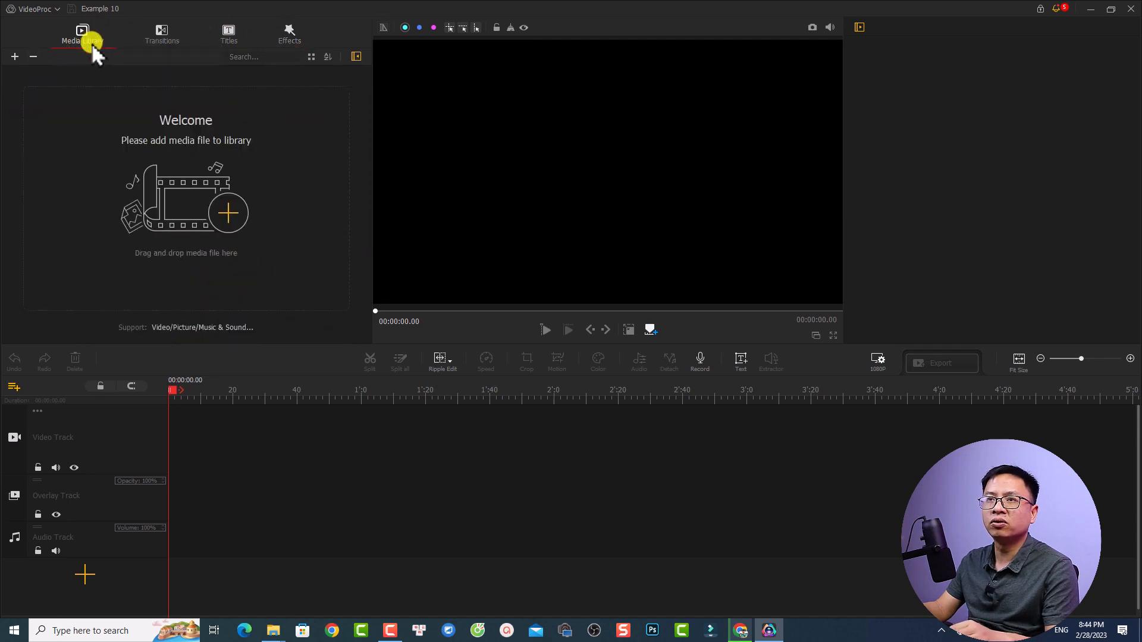
Import the MVI_8498 video from the Canon 800D folder's 2023_02_27 subfolder into the empty media library
click(225, 212)
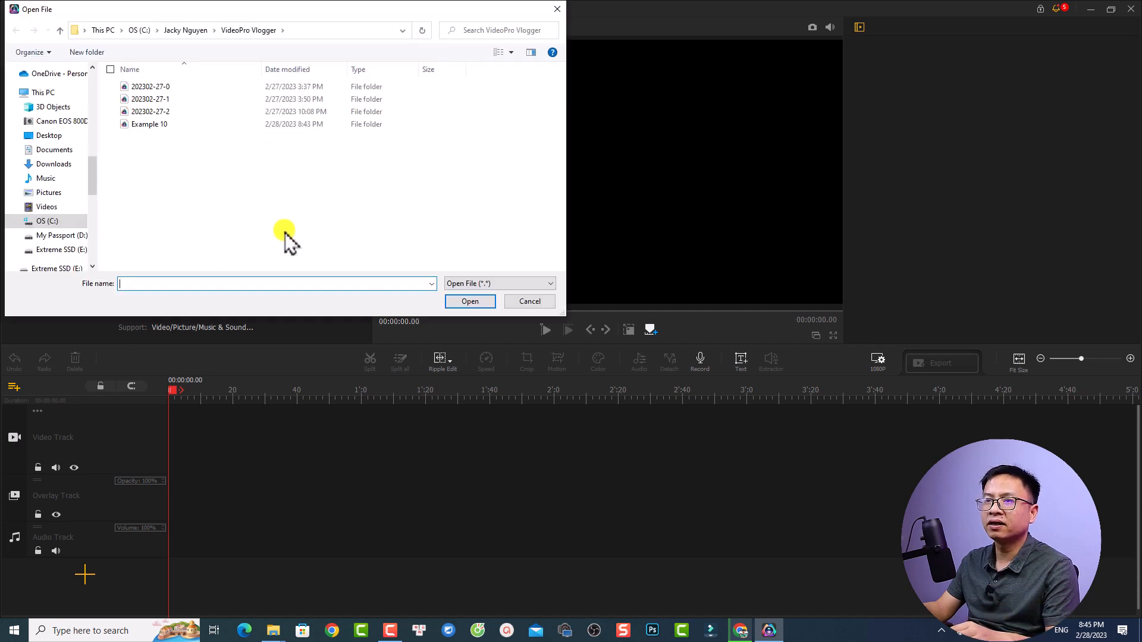
scroll(94, 186, down, 1)
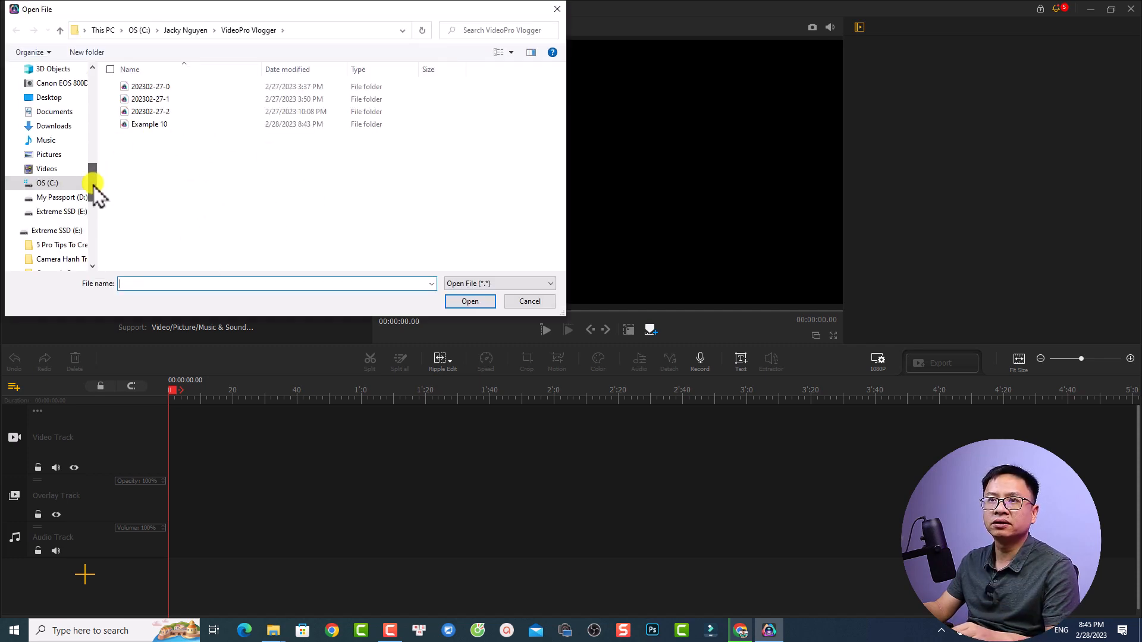
click(61, 181)
click(151, 137)
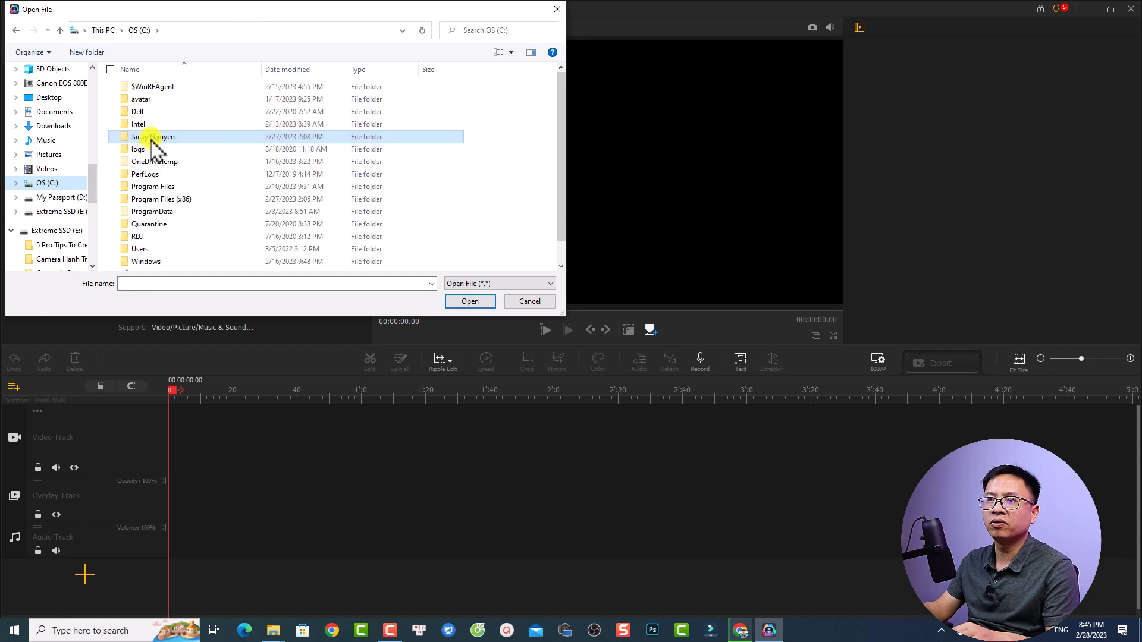
double_click(153, 134)
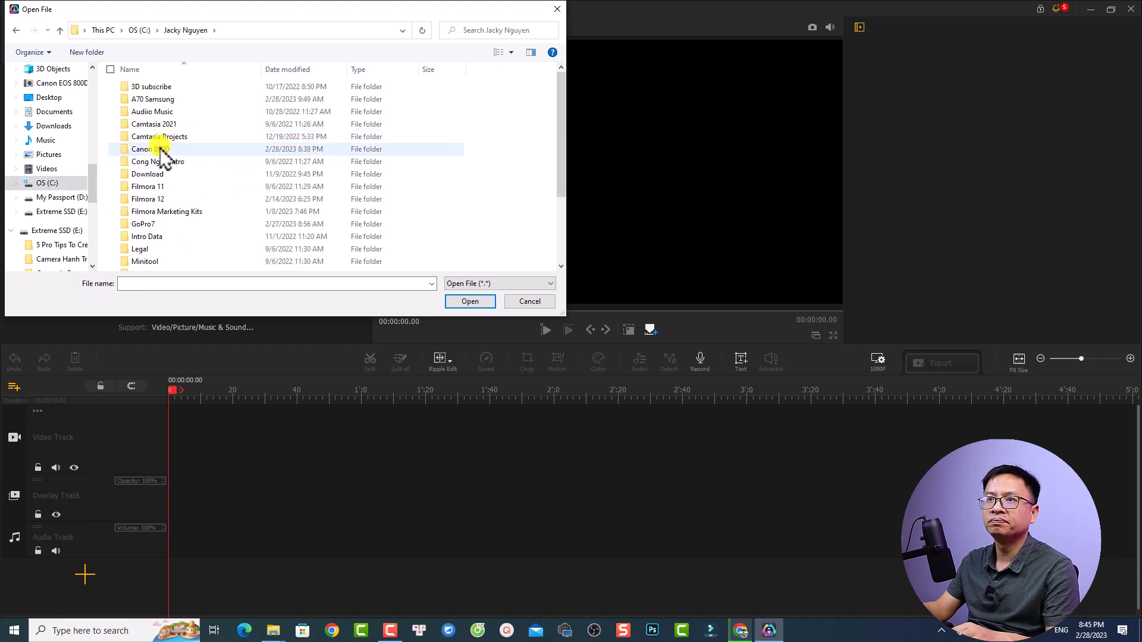
double_click(159, 149)
double_click(157, 111)
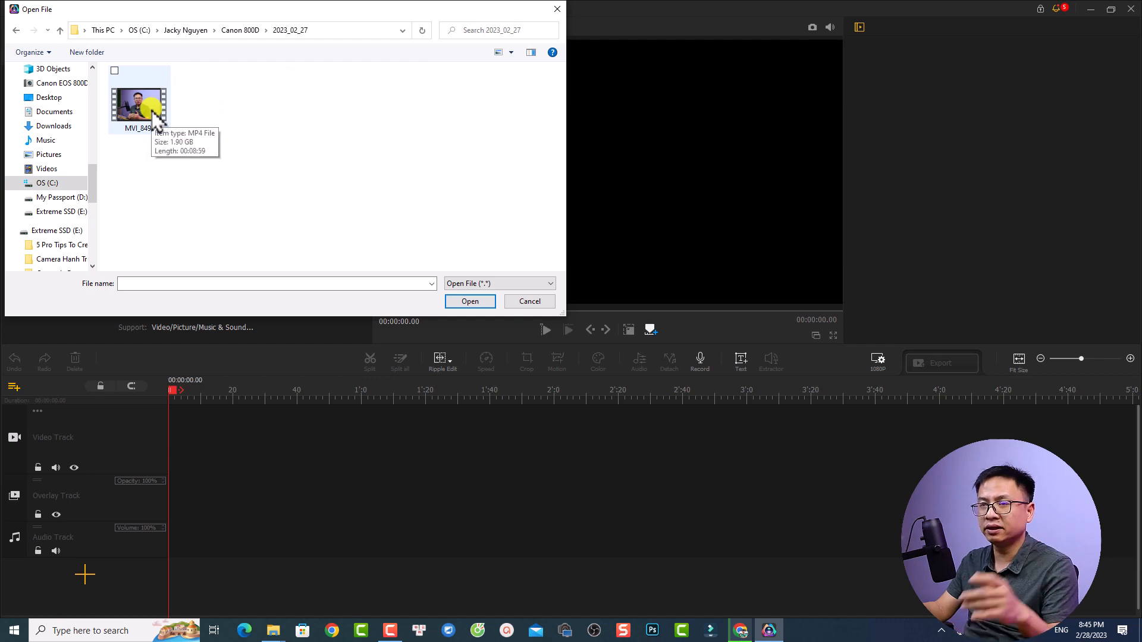
click(147, 110)
click(461, 302)
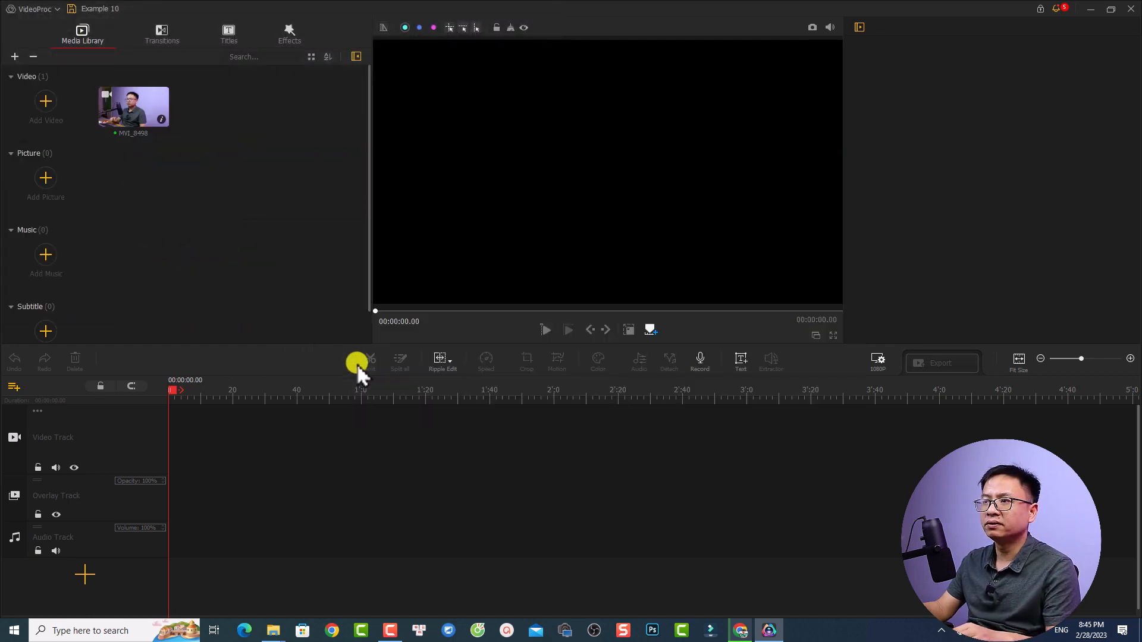
Import the GH015687, GH015804, GH015800 and GH015801 videos from the GoPro7 Bamboo Resort folder into the media library
click(44, 102)
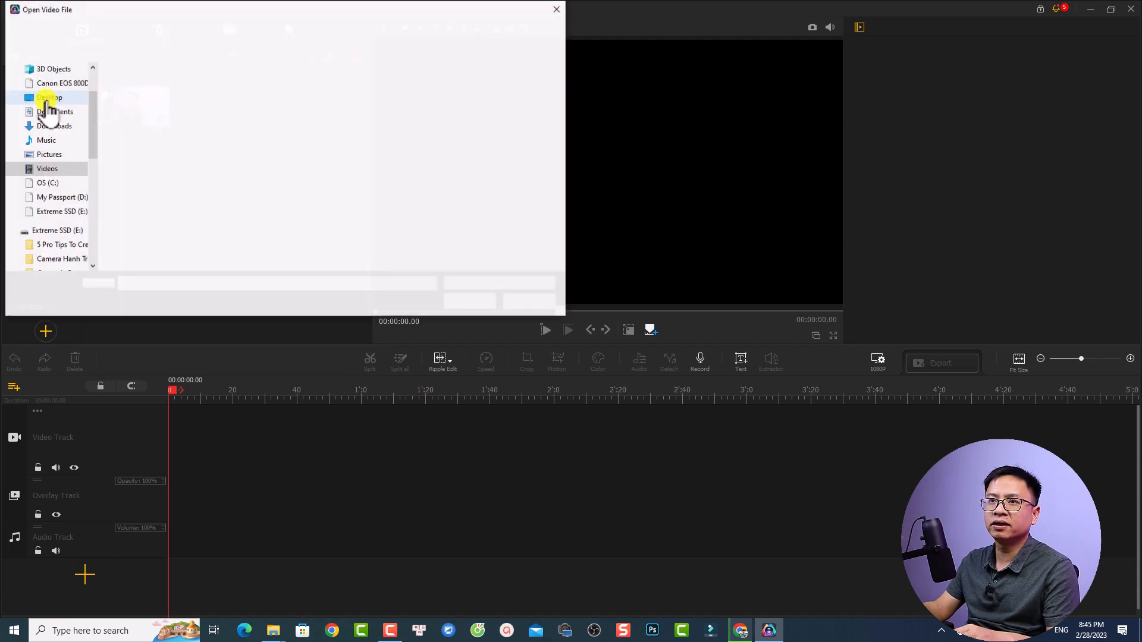
drag(93, 167, 92, 192)
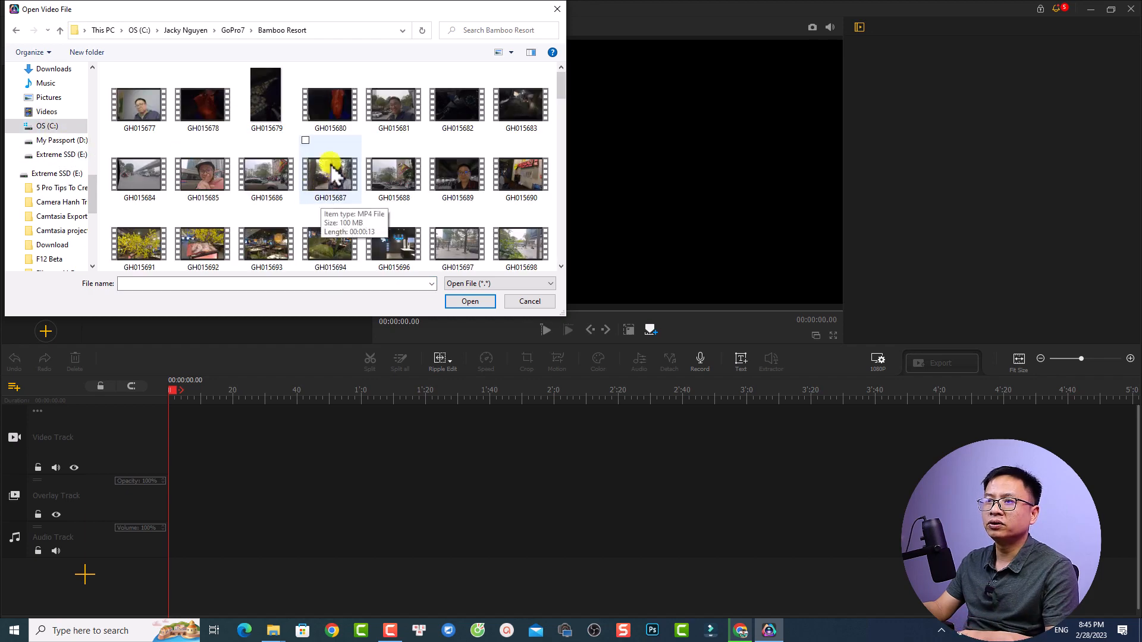
click(333, 173)
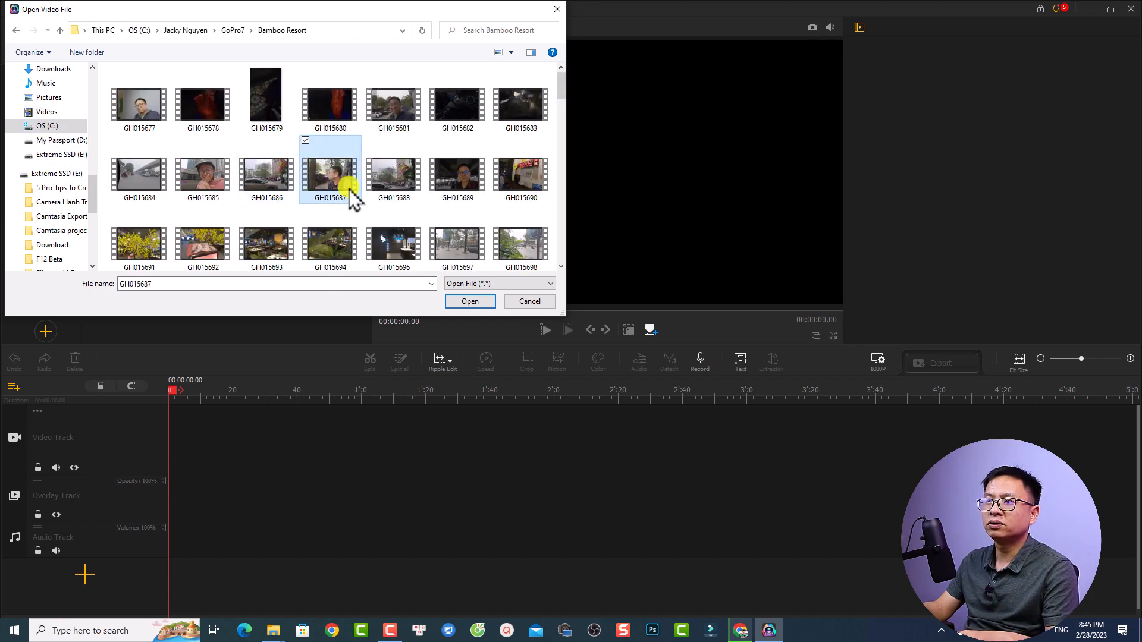
scroll(391, 239, down, 5)
scroll(388, 239, down, 10)
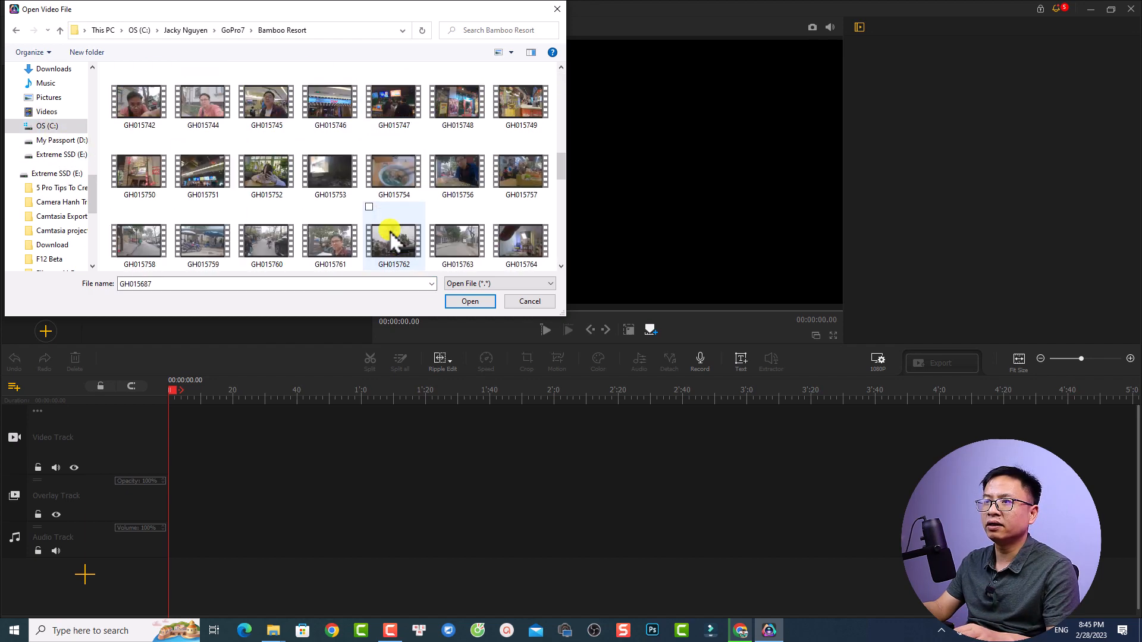
ctrl+click(387, 239)
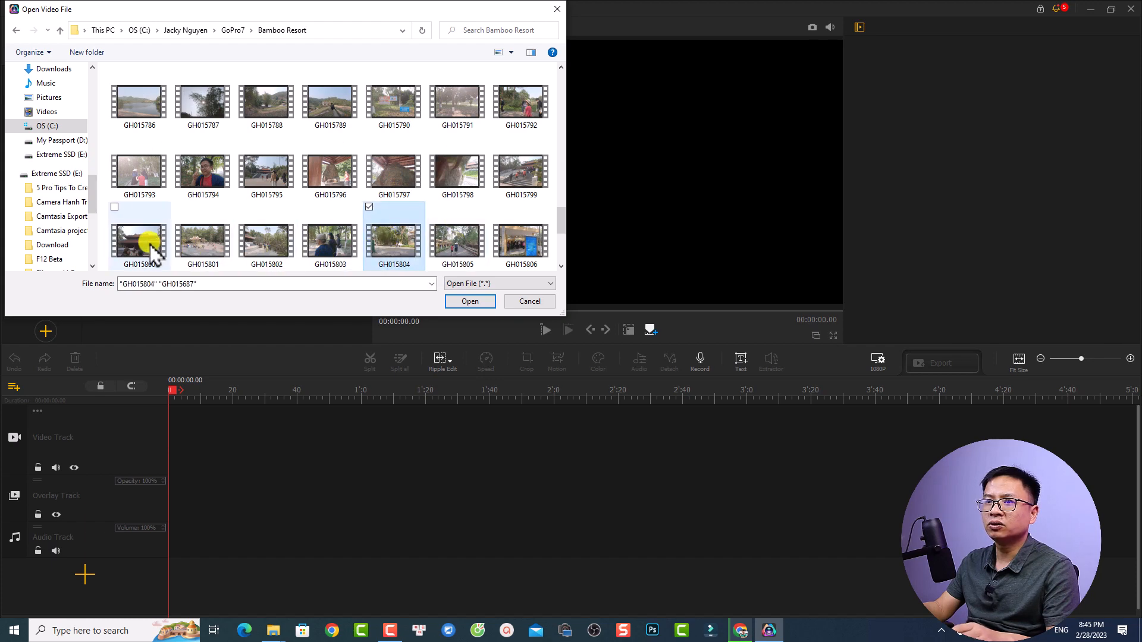
ctrl+click(150, 242)
ctrl+click(191, 241)
click(470, 302)
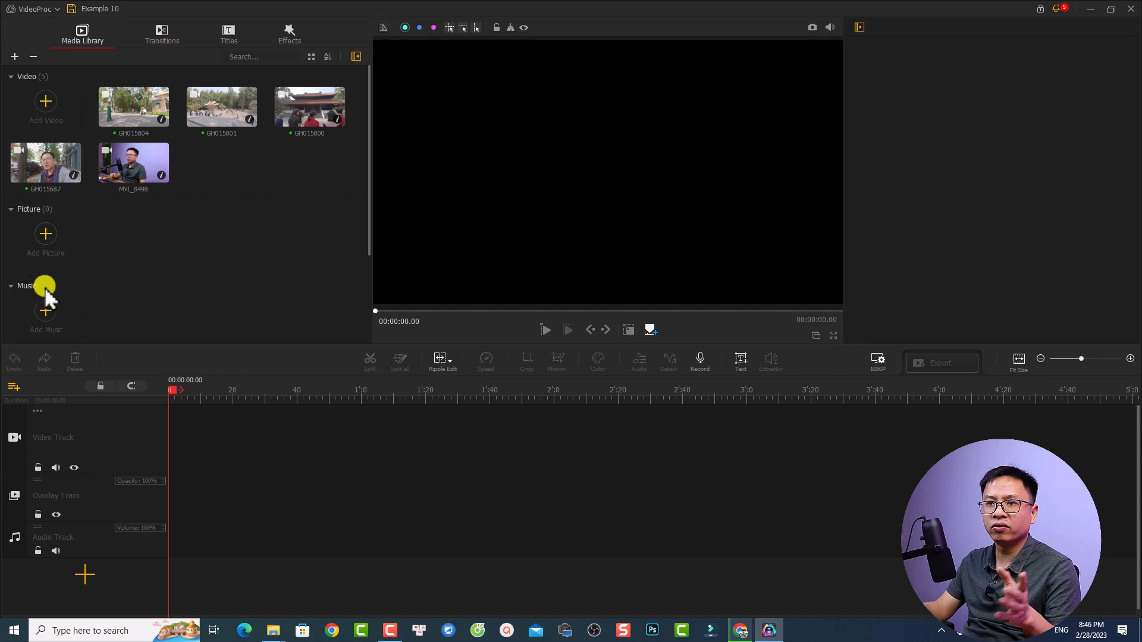
Import the 2023_02_20 picture and three music tracks into the media library
click(47, 234)
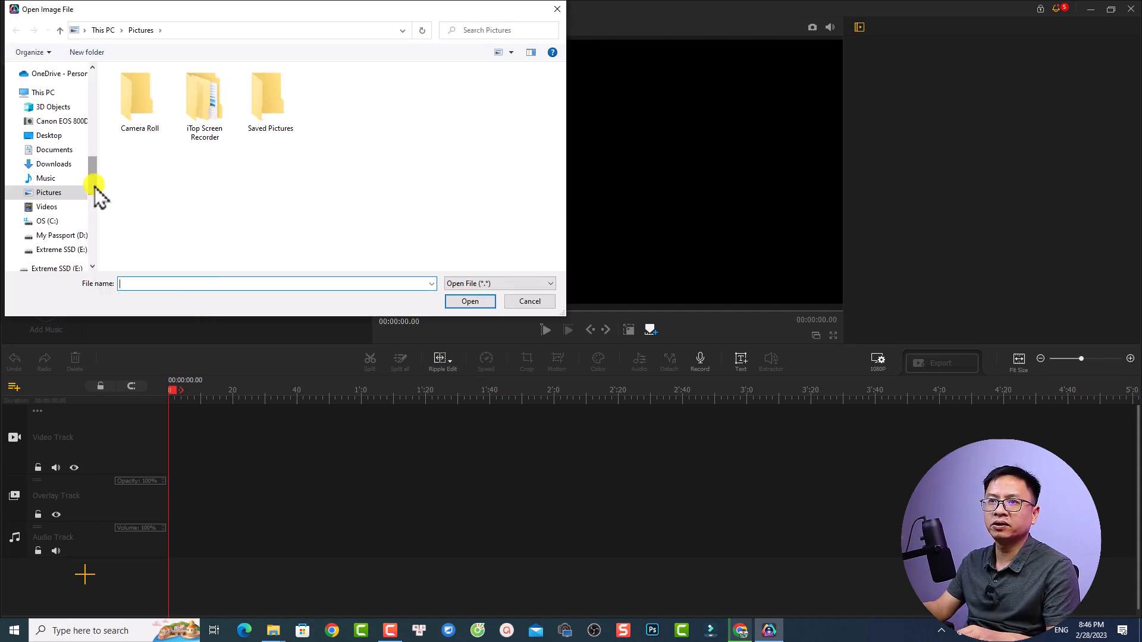
key(Escape)
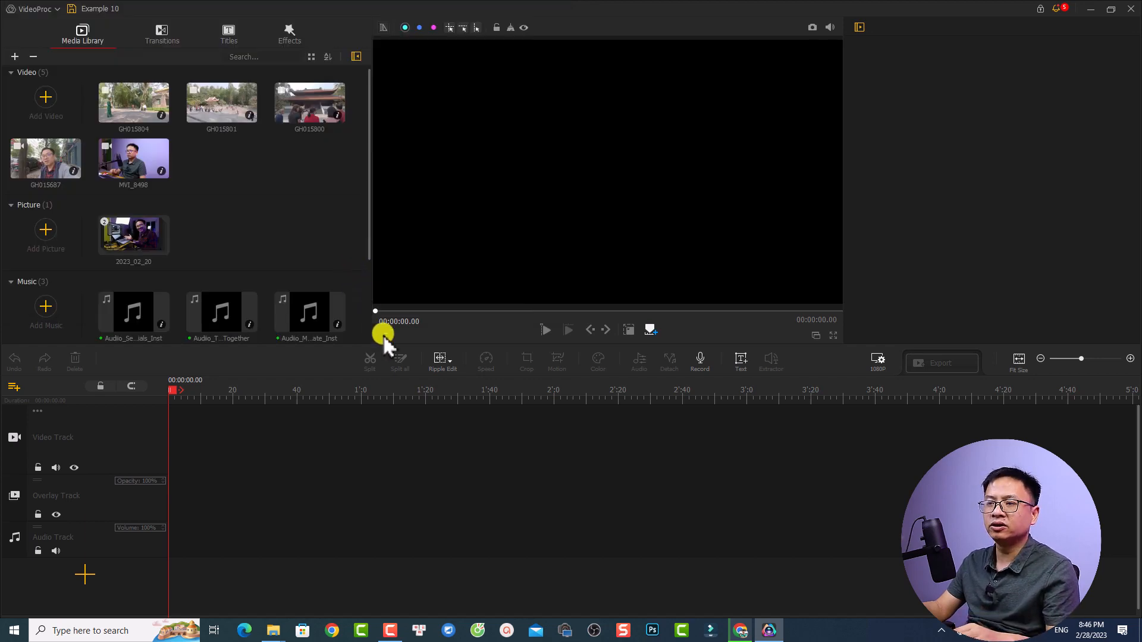
Switch to File Explorer and add the two videos, including Bao Li Xi Dau Nam, from the Camtasia Export folder to the media library
mouse_move(273, 630)
click(364, 586)
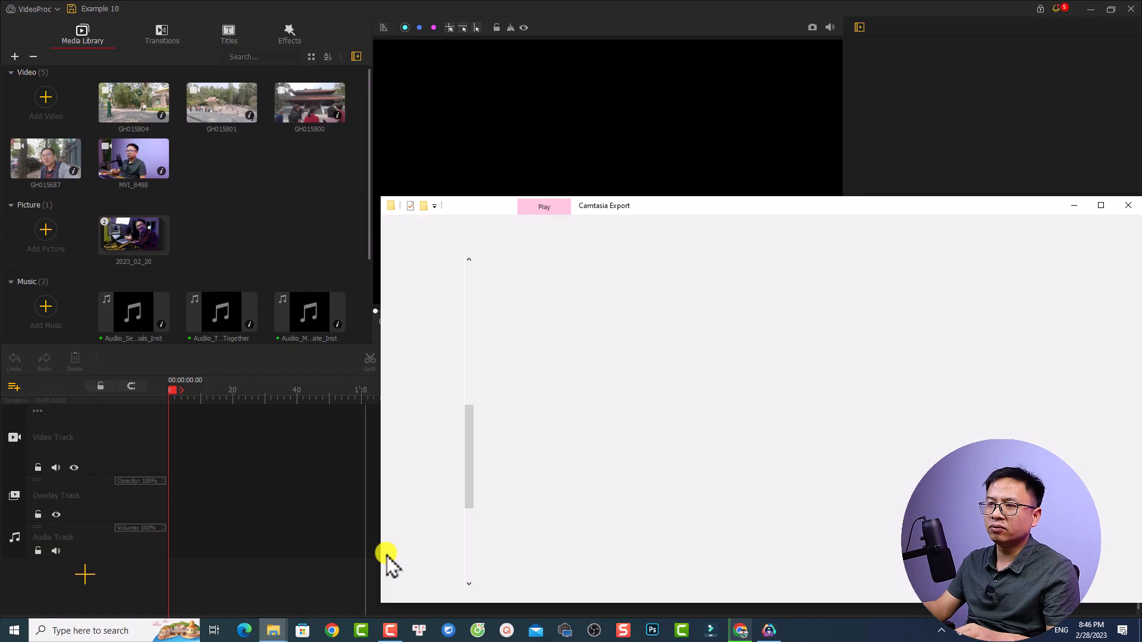
drag(716, 357, 245, 199)
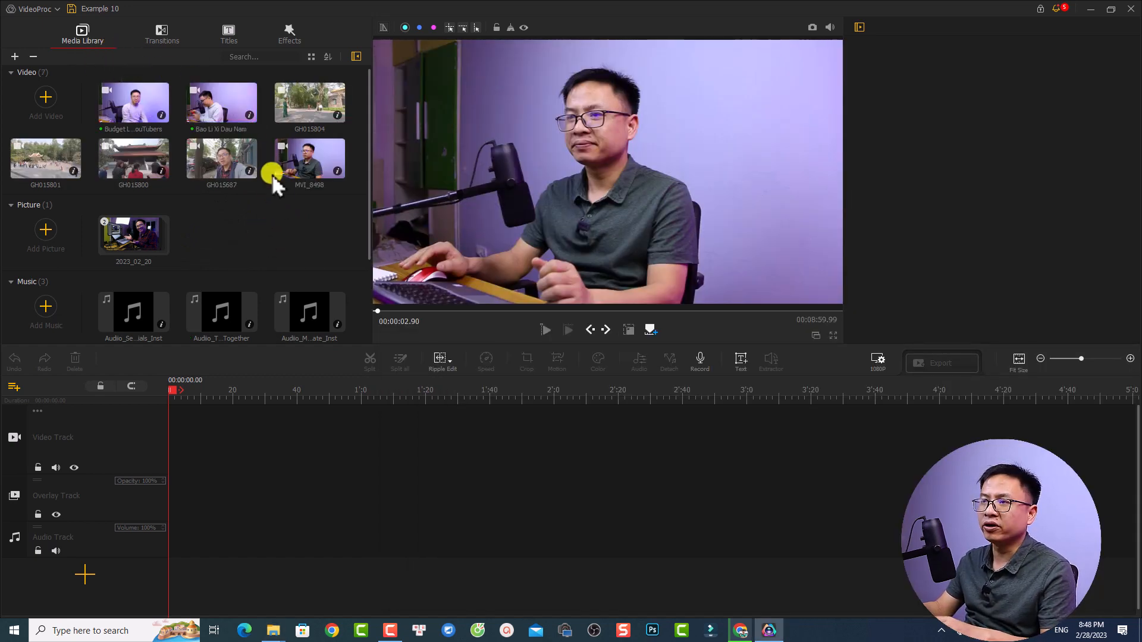
Preview the first seconds of the GH015687 and Bao Li Xi Dau Nam videos in the player
click(225, 173)
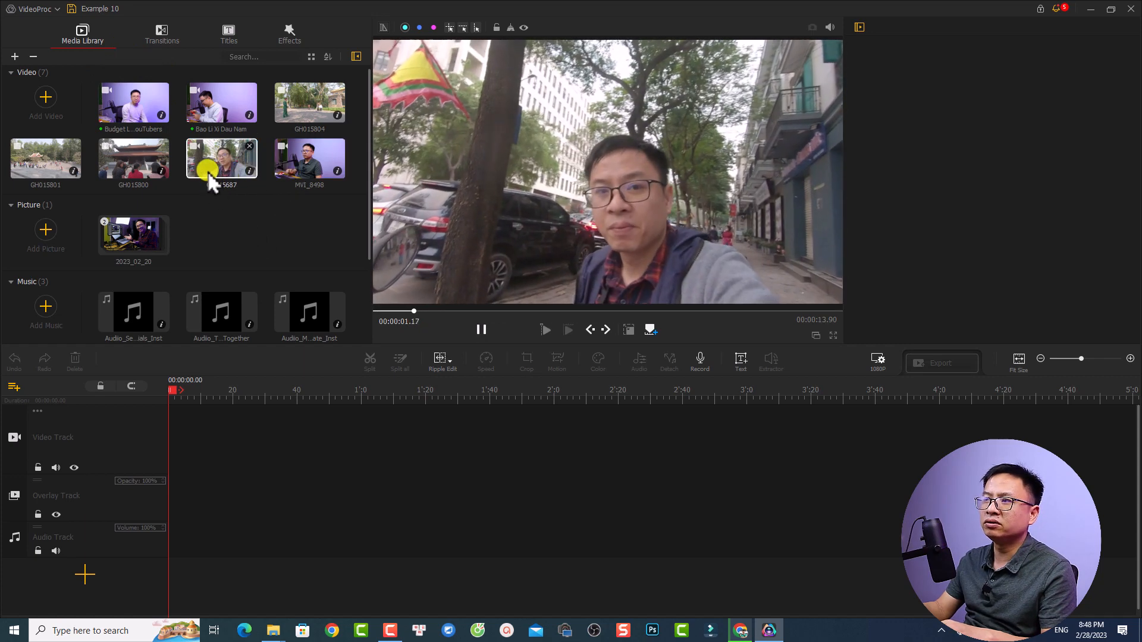
key(space)
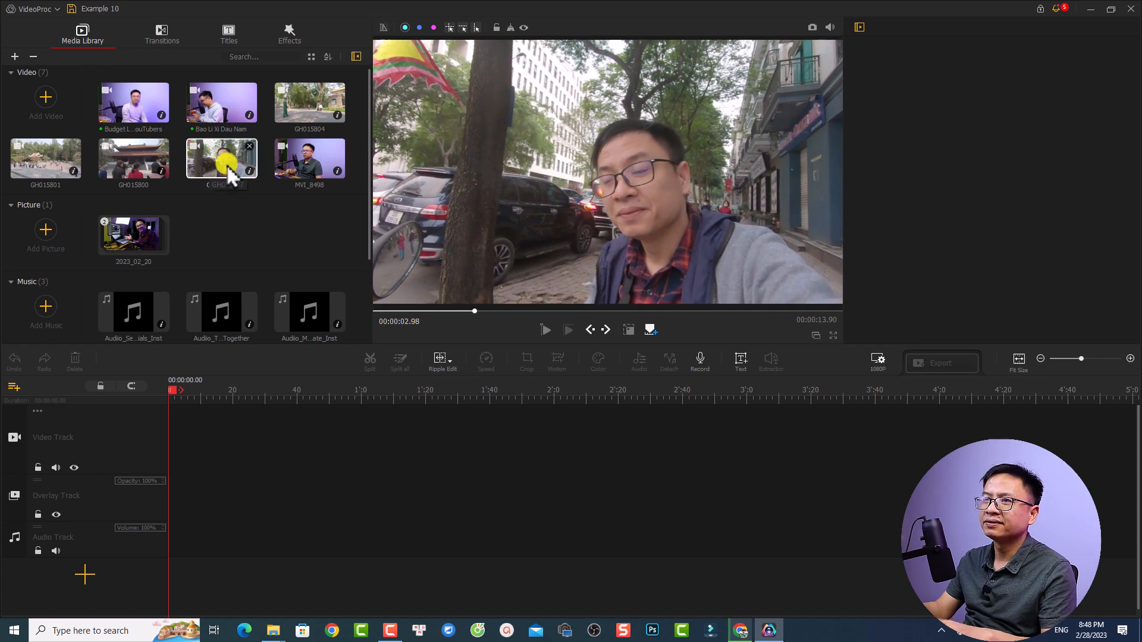
click(222, 116)
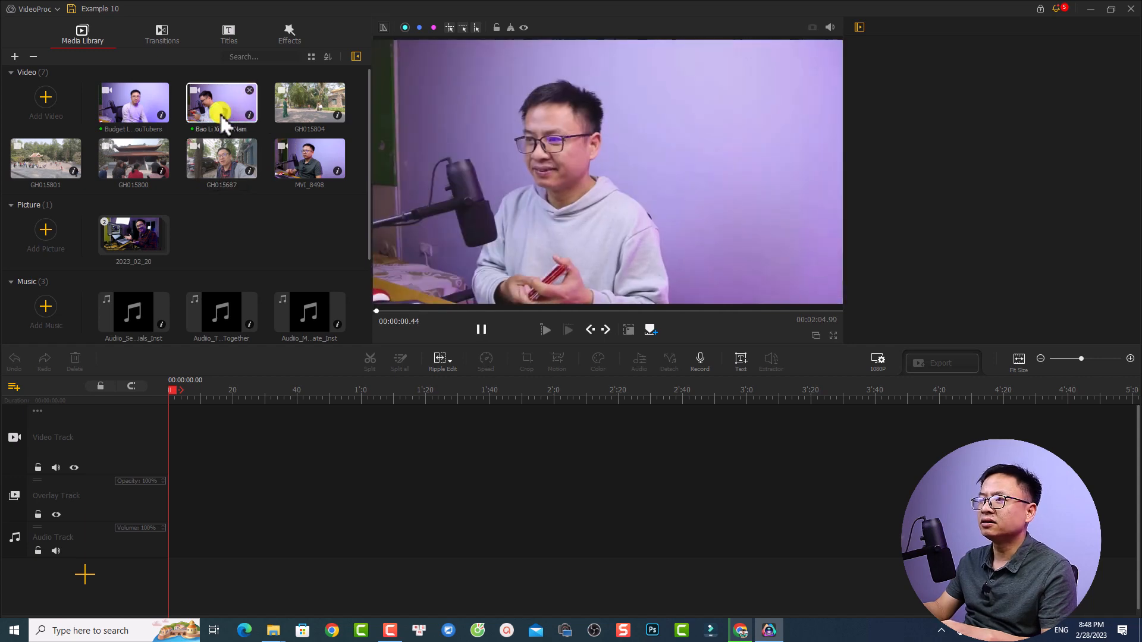
key(space)
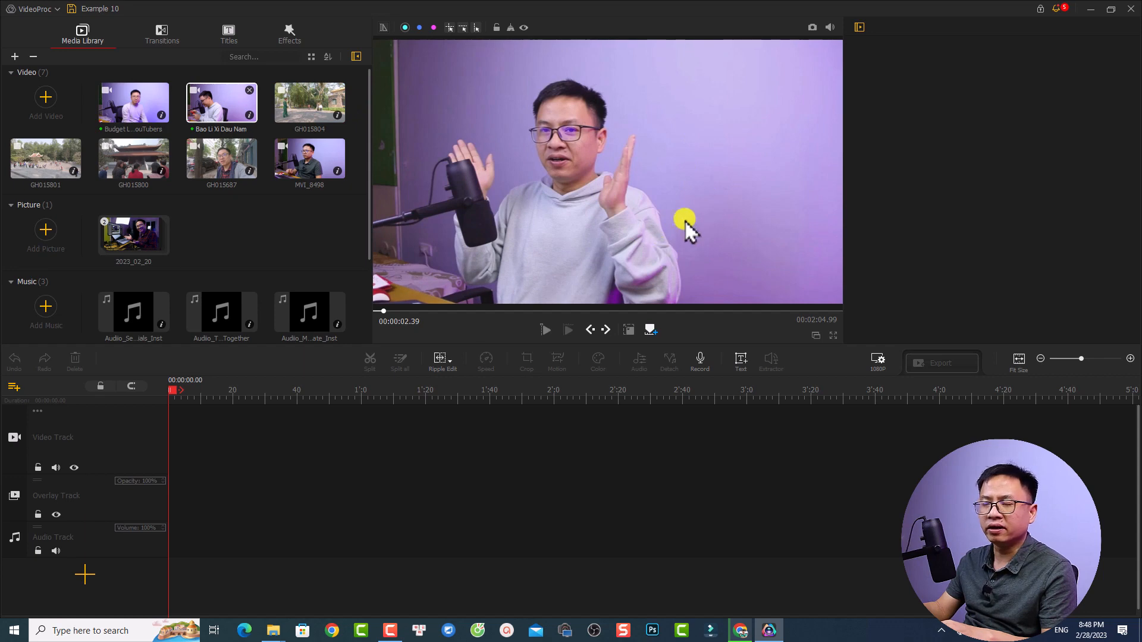
Advance the Bao Li Xi Dau Nam preview a few frames, view it in full screen and return to the editor
click(609, 330)
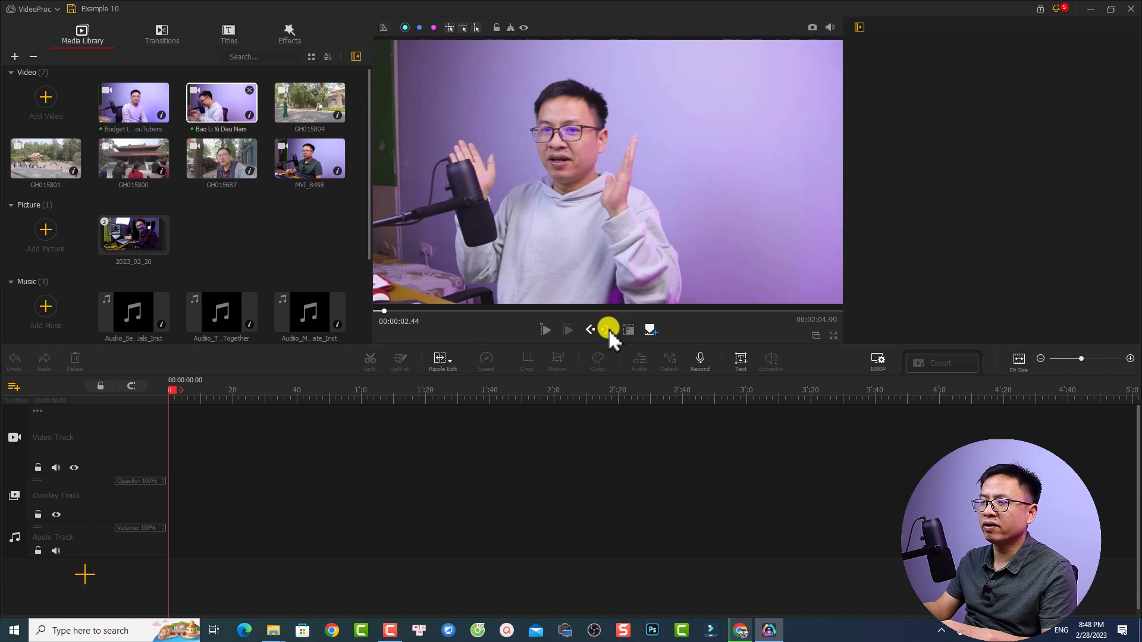
click(608, 330)
click(608, 329)
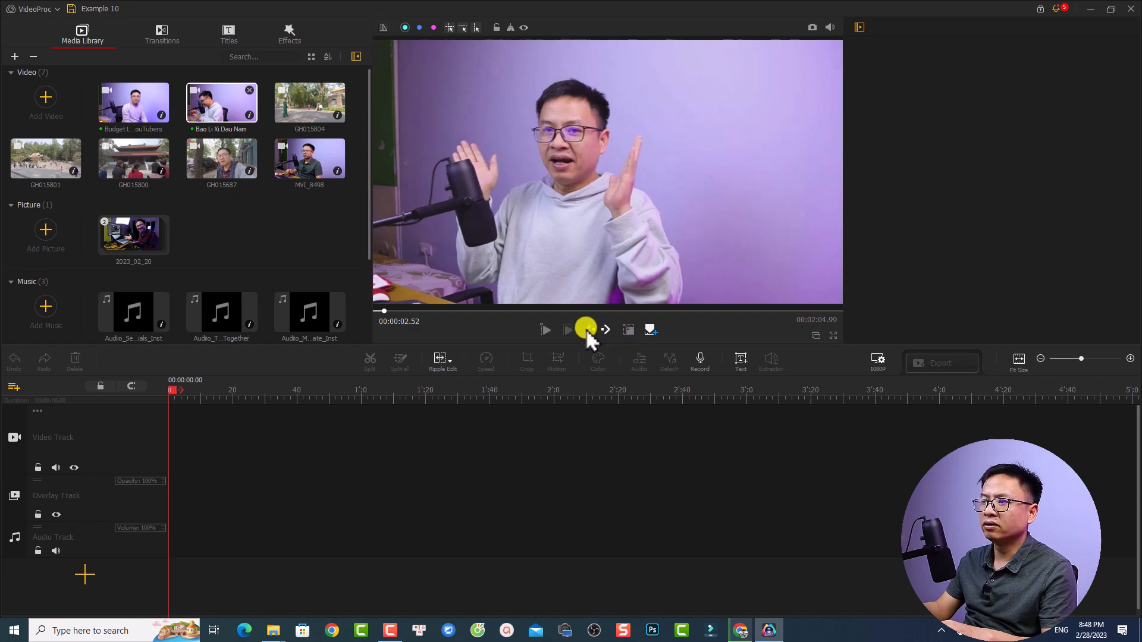
click(831, 335)
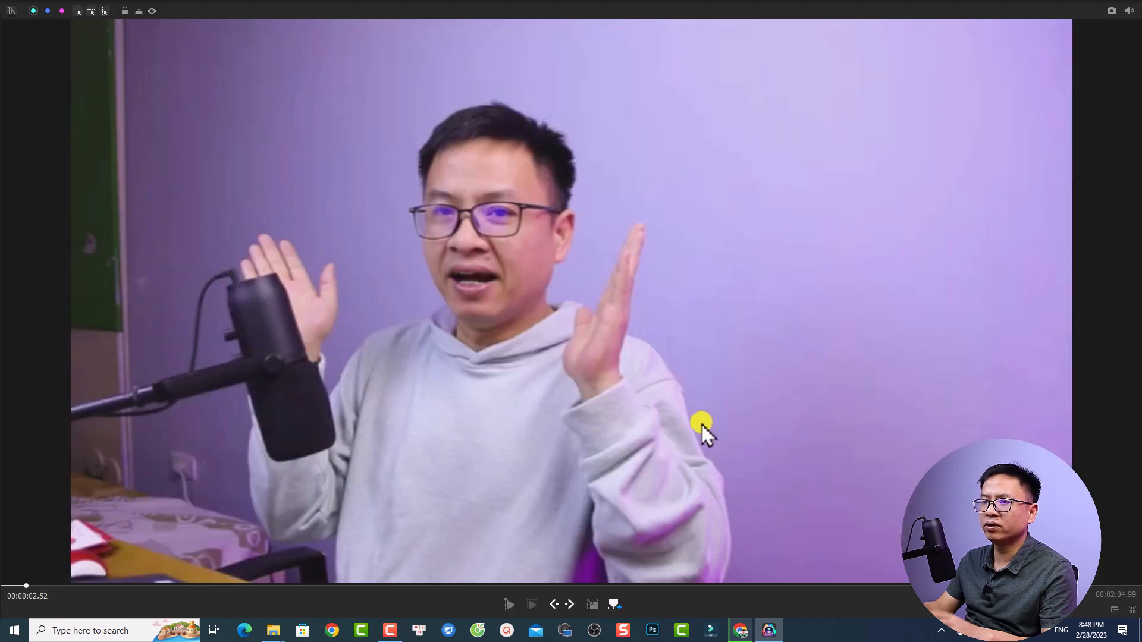
key(Escape)
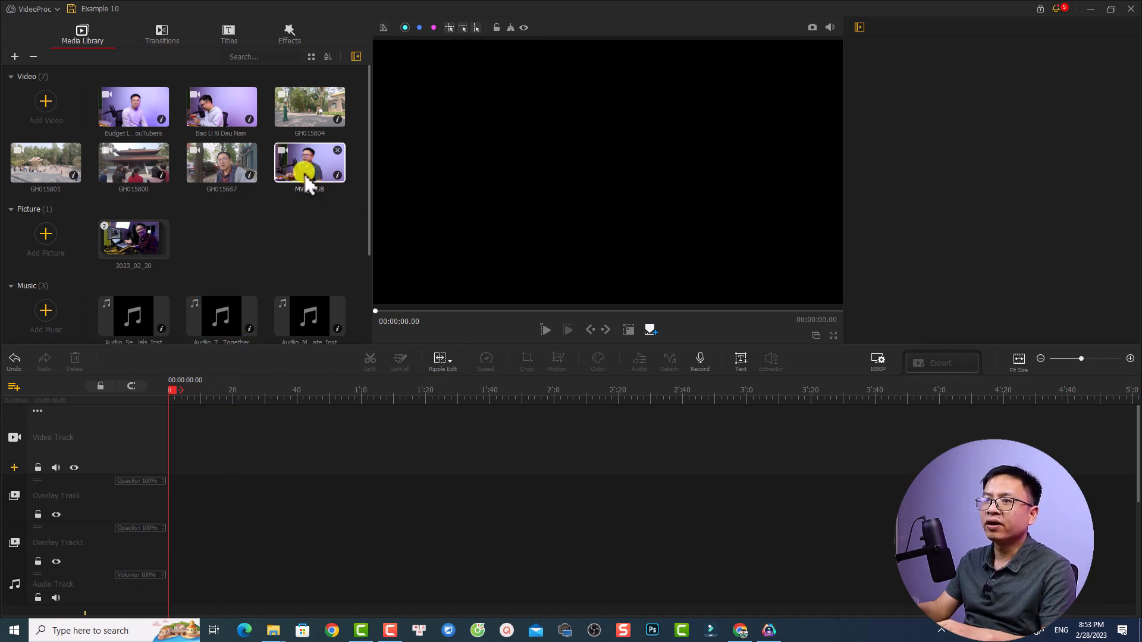
Place the MVI_8498 video at the start of the Video Track and lower its volume to 0.94
drag(306, 181, 201, 456)
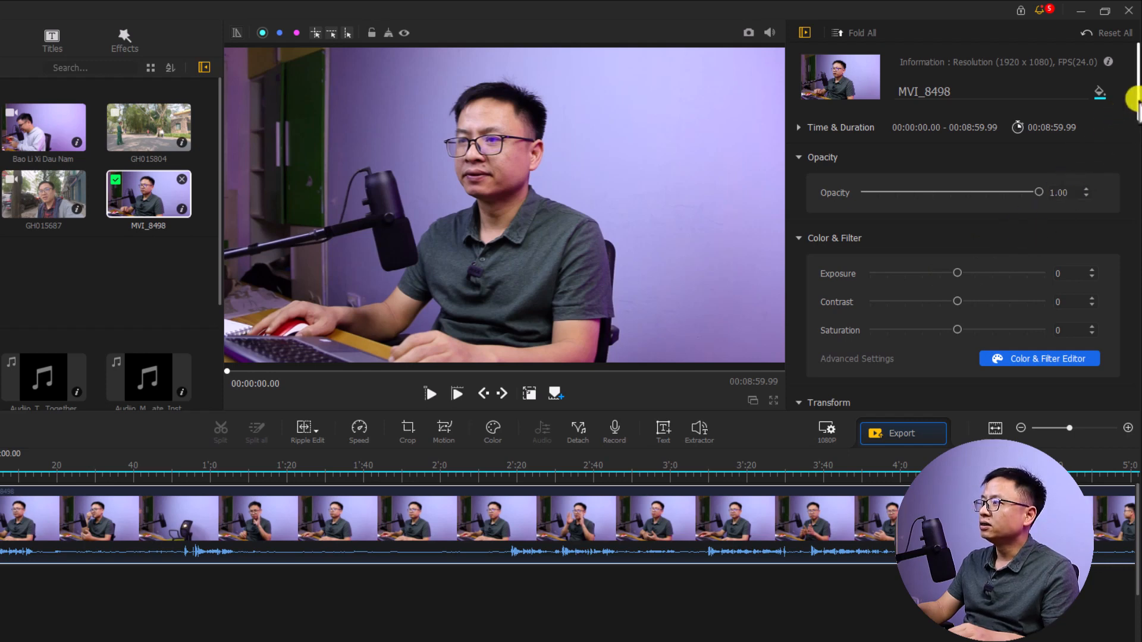
drag(1133, 99, 1133, 186)
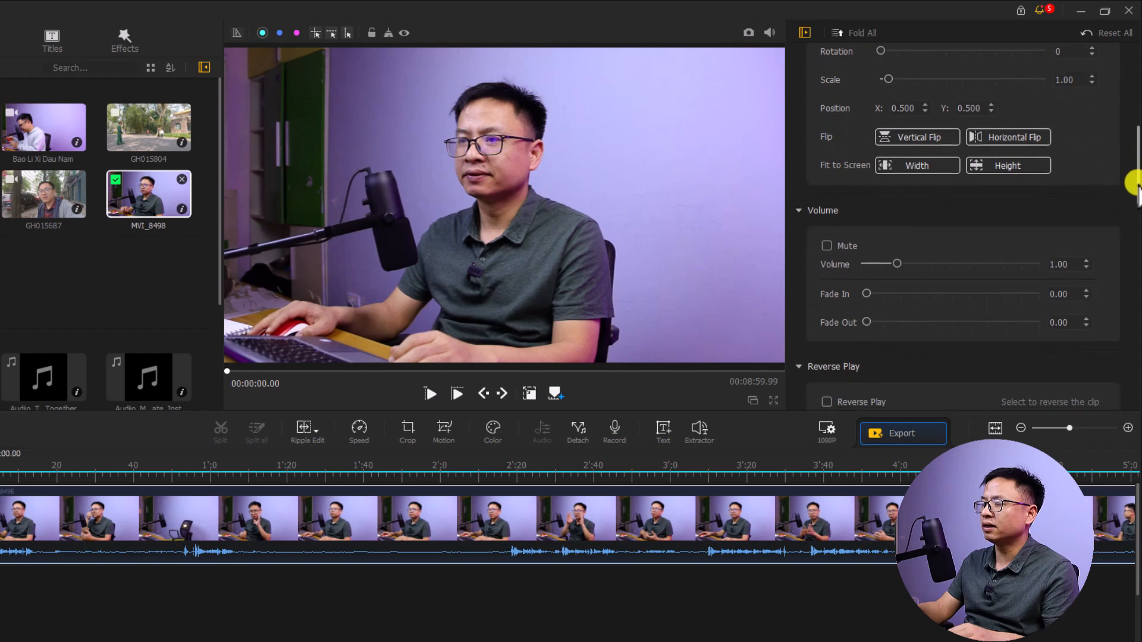
drag(895, 262, 888, 265)
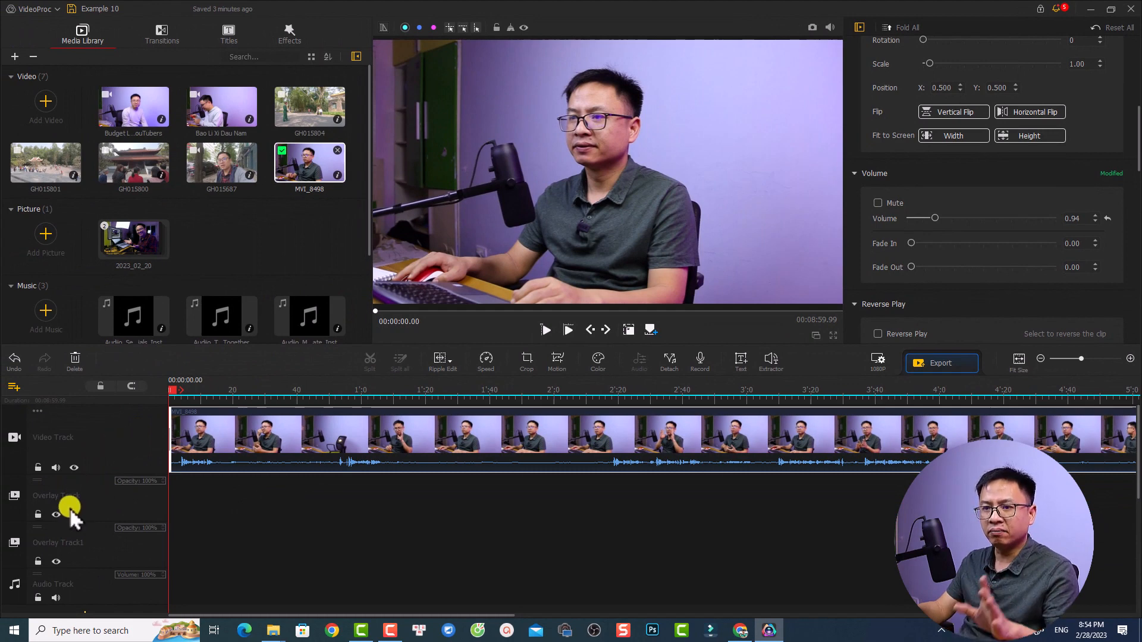
Look over the timeline tracks and play the opening of the MVI_8498 clip
scroll(77, 507, down, 3)
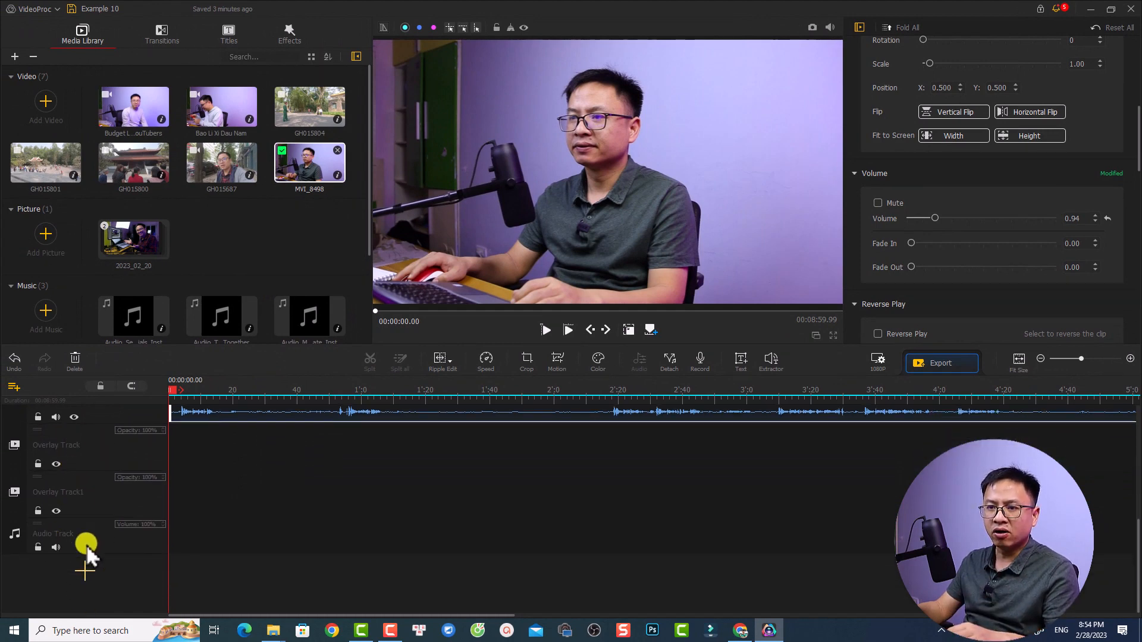
scroll(152, 519, up, 3)
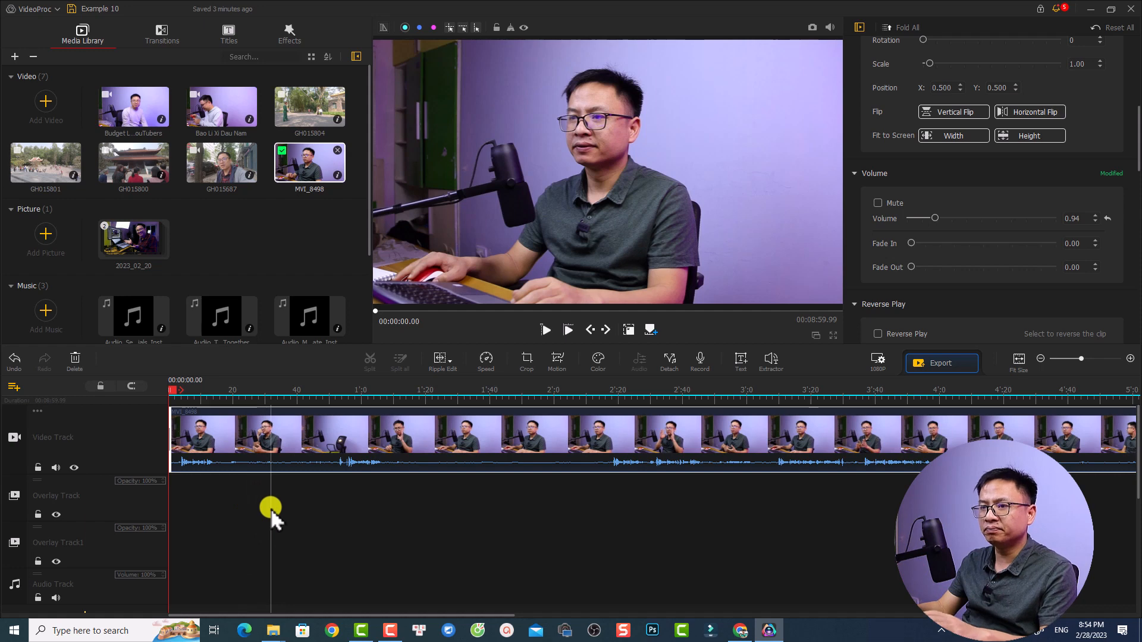
key(space)
scroll(283, 506, up, 1)
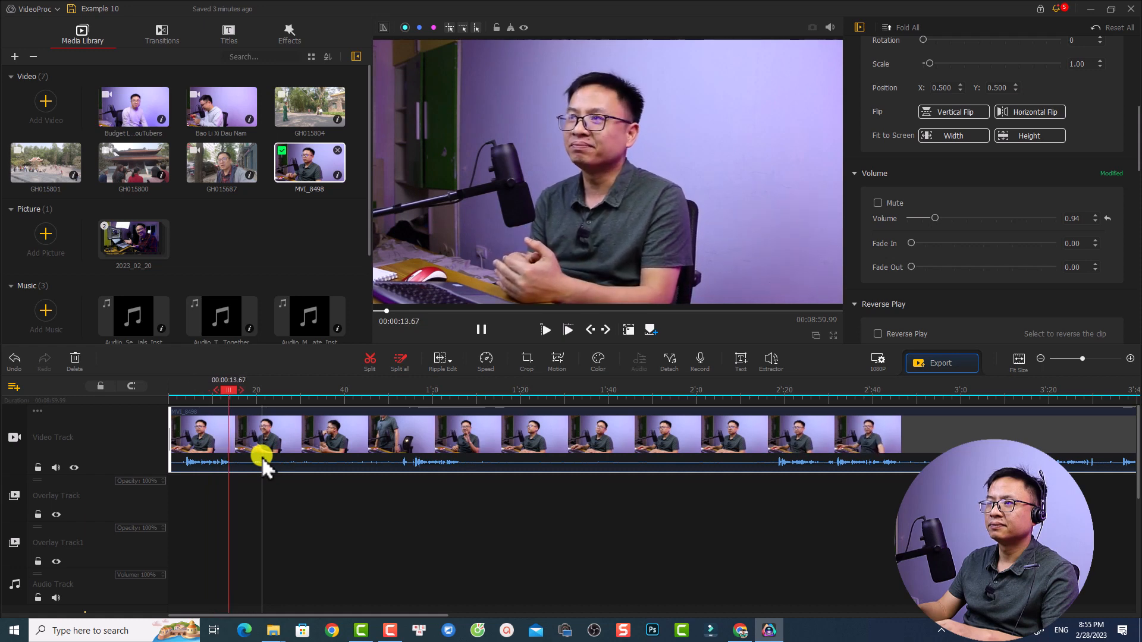
key(space)
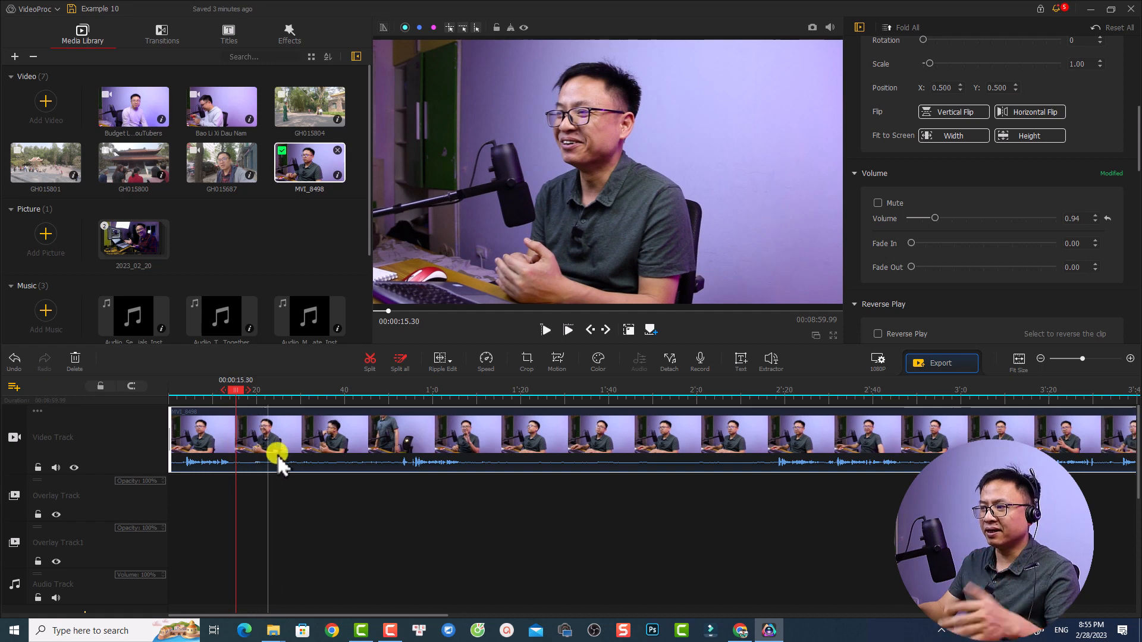
Find the cut point after the unwanted opening of the MVI_8498 clip and split it at 00:02:16.90
scroll(648, 502, down, 1)
scroll(646, 501, down, 1)
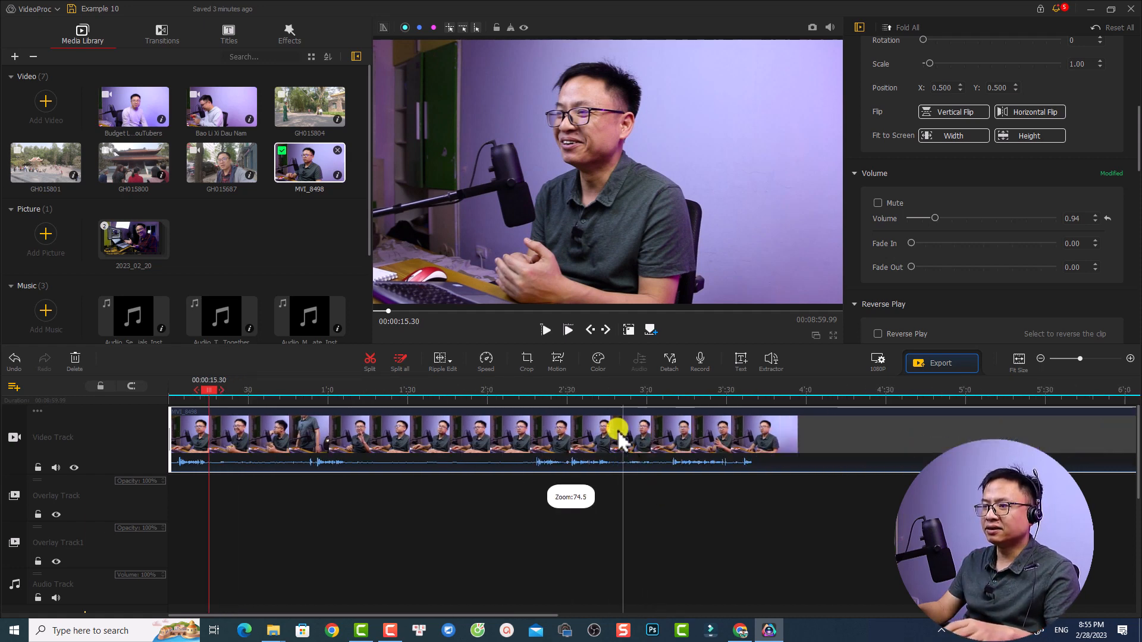
click(537, 391)
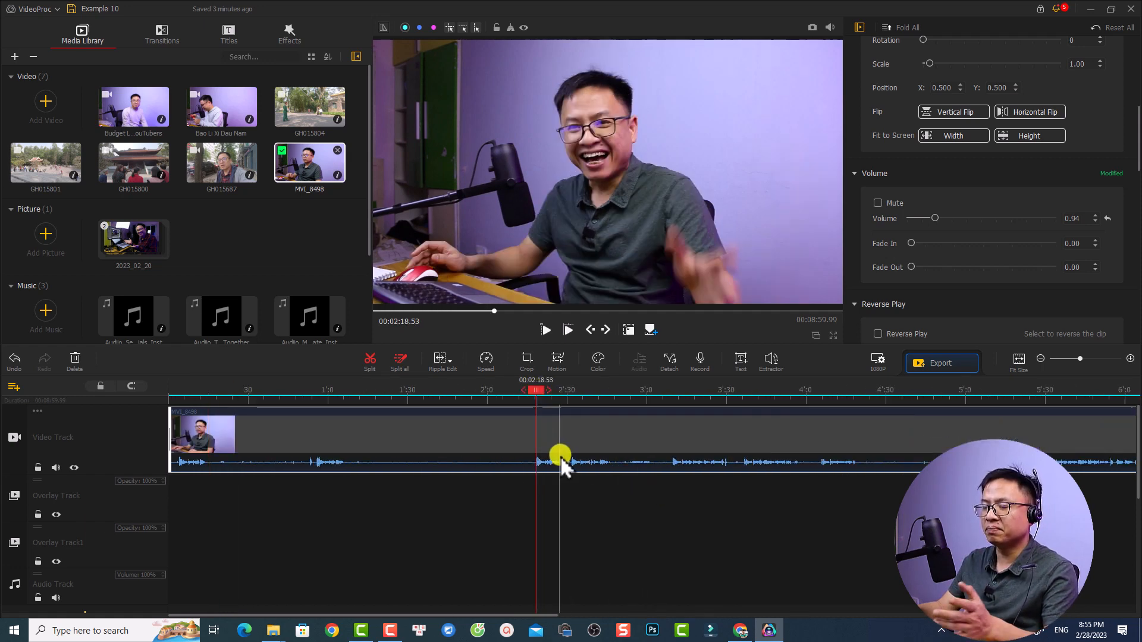
key(space)
key(space)
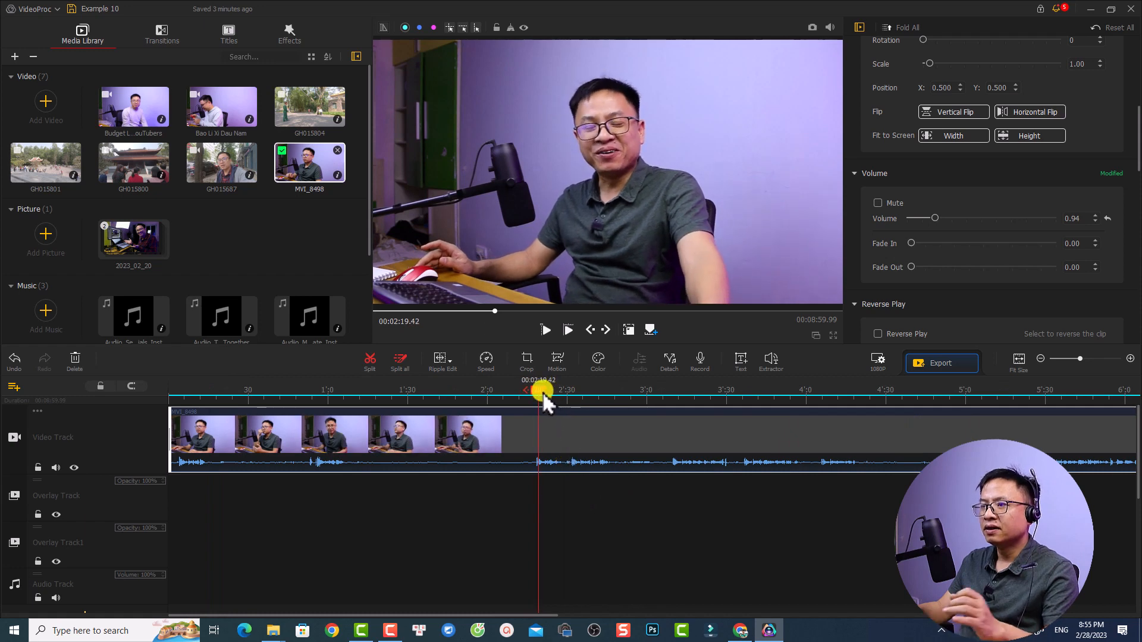
click(531, 391)
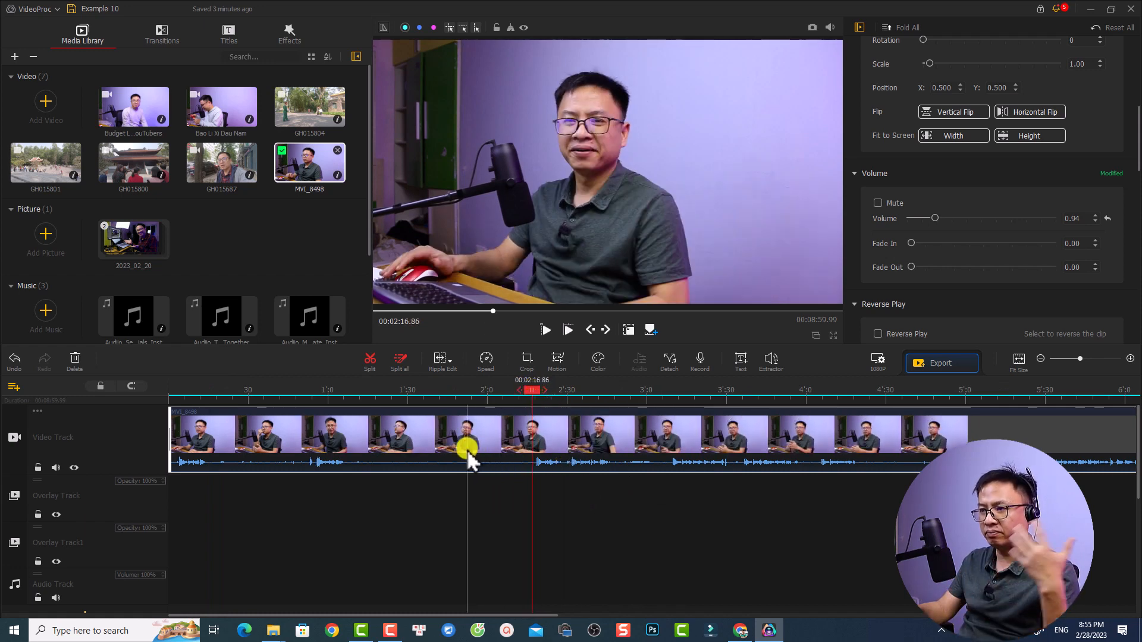
click(533, 391)
click(530, 392)
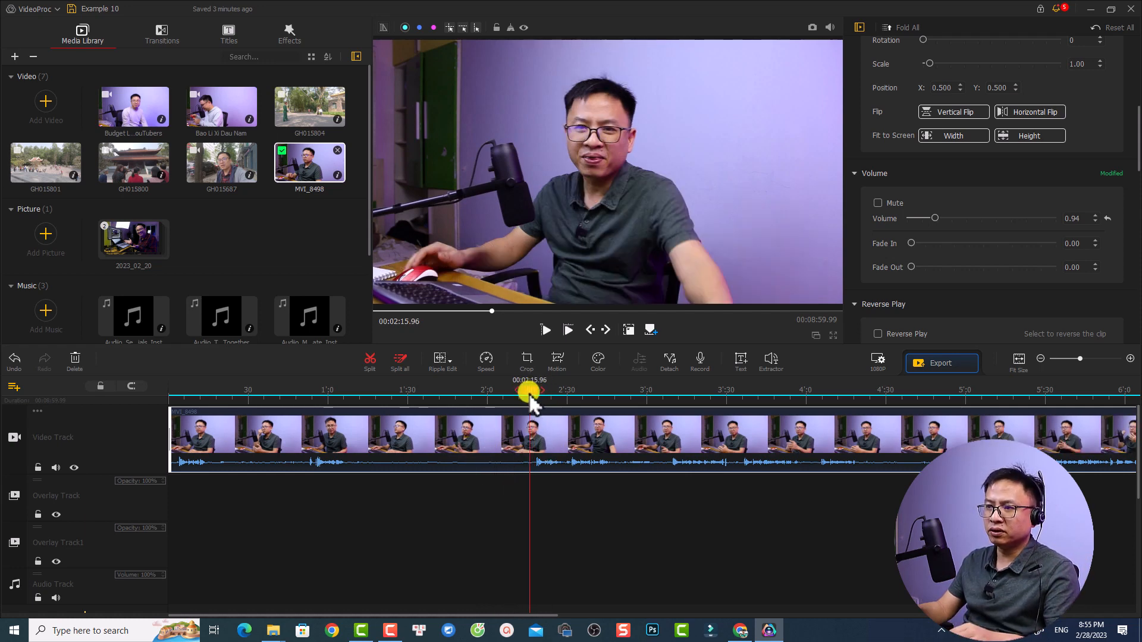
click(532, 393)
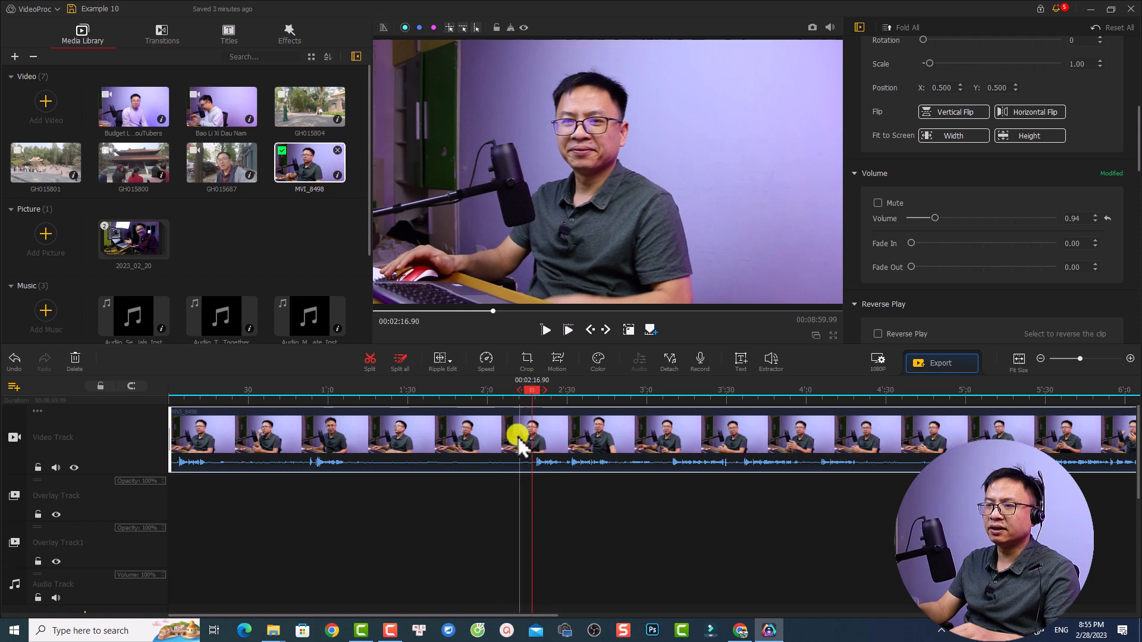
click(373, 362)
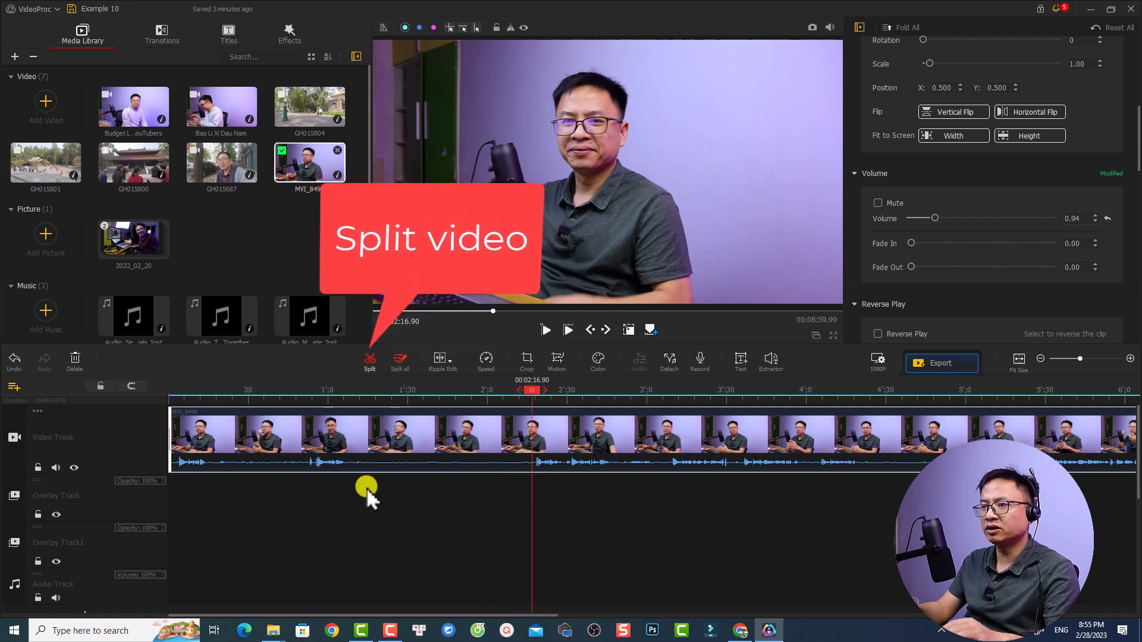
Delete the first segment of the split MVI_8498 clip and return the playhead to the timeline start
click(427, 452)
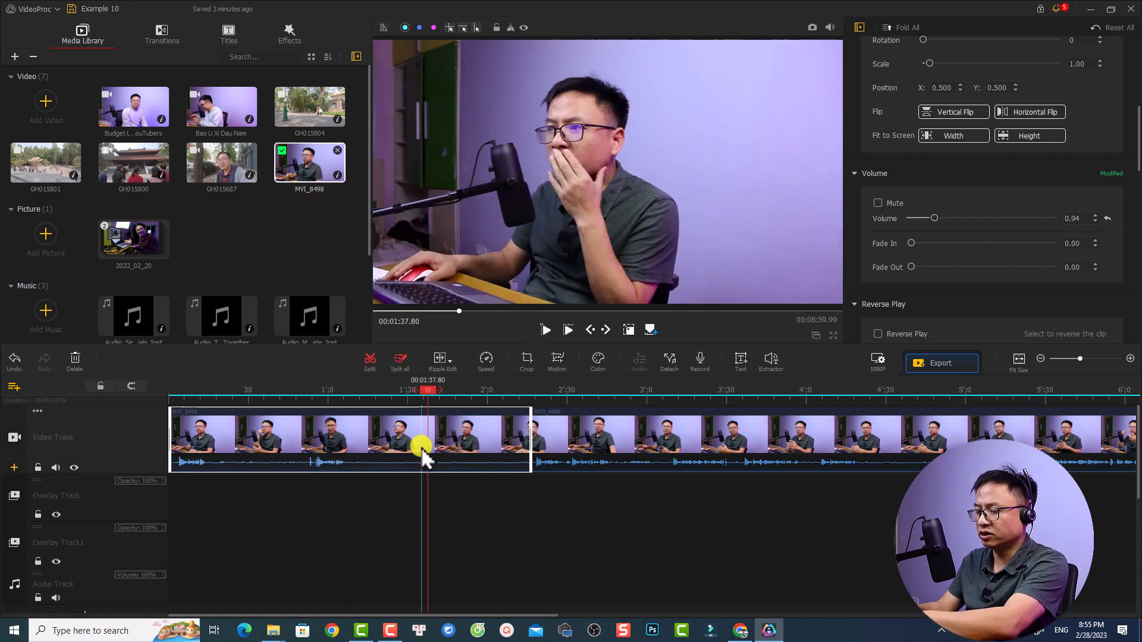
key(Delete)
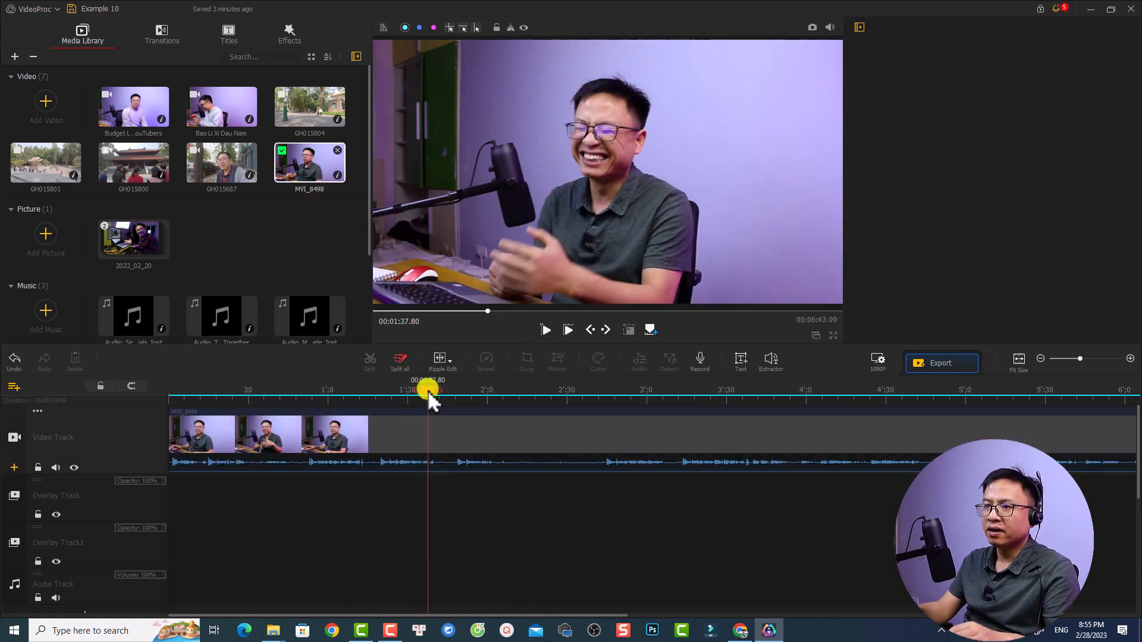
drag(427, 390, 162, 395)
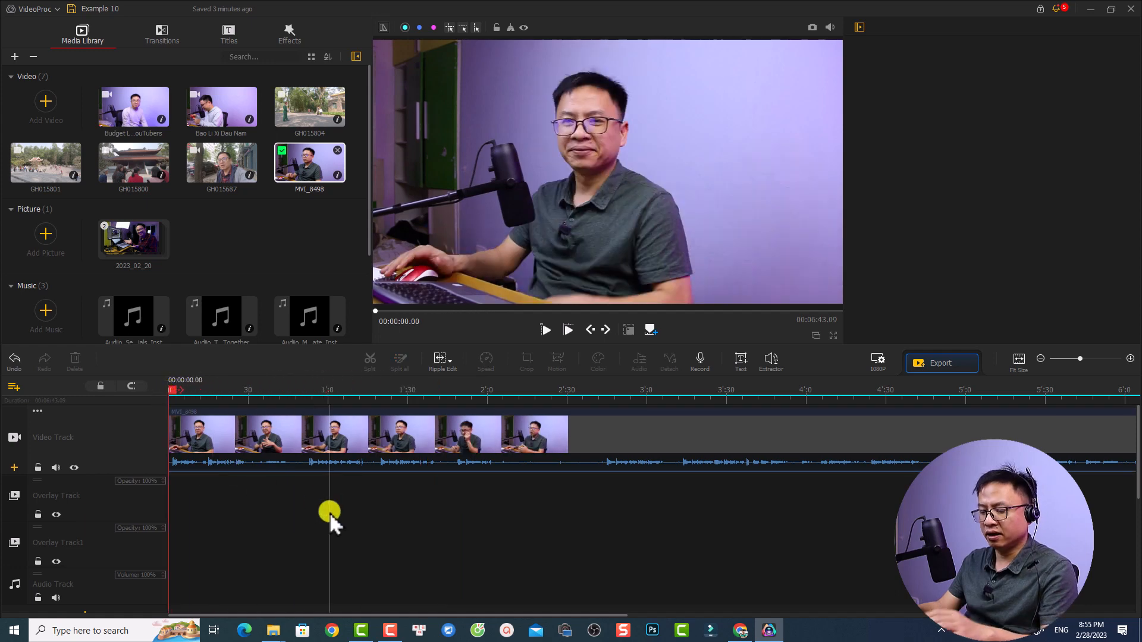
Play the opening of the trimmed MVI_8498 clip and fit the whole clip into the timeline view
key(space)
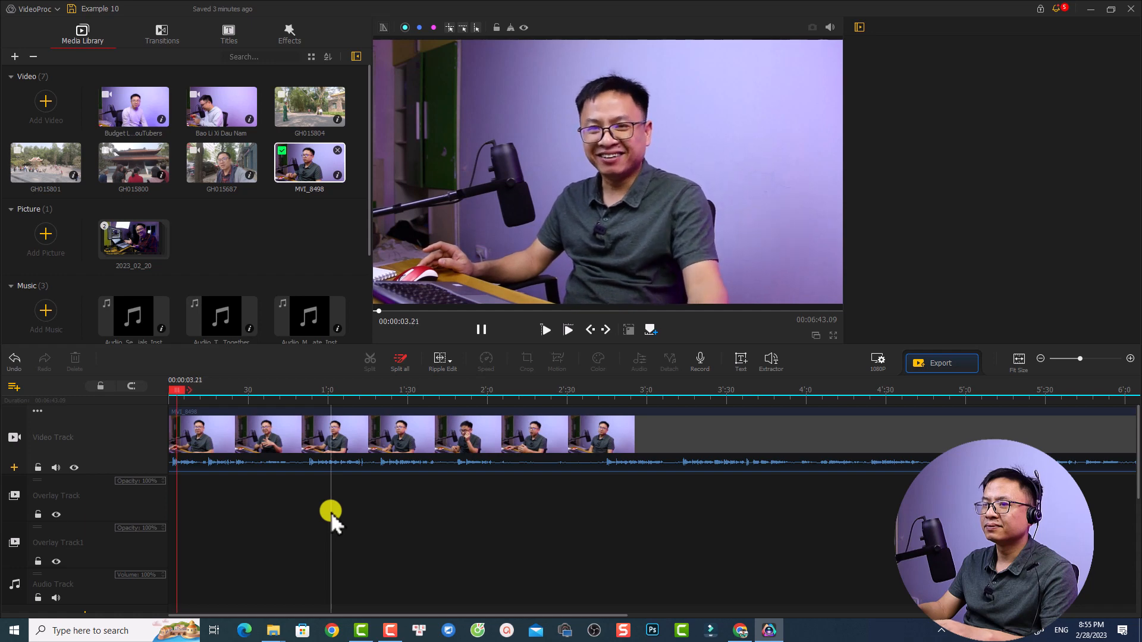
key(space)
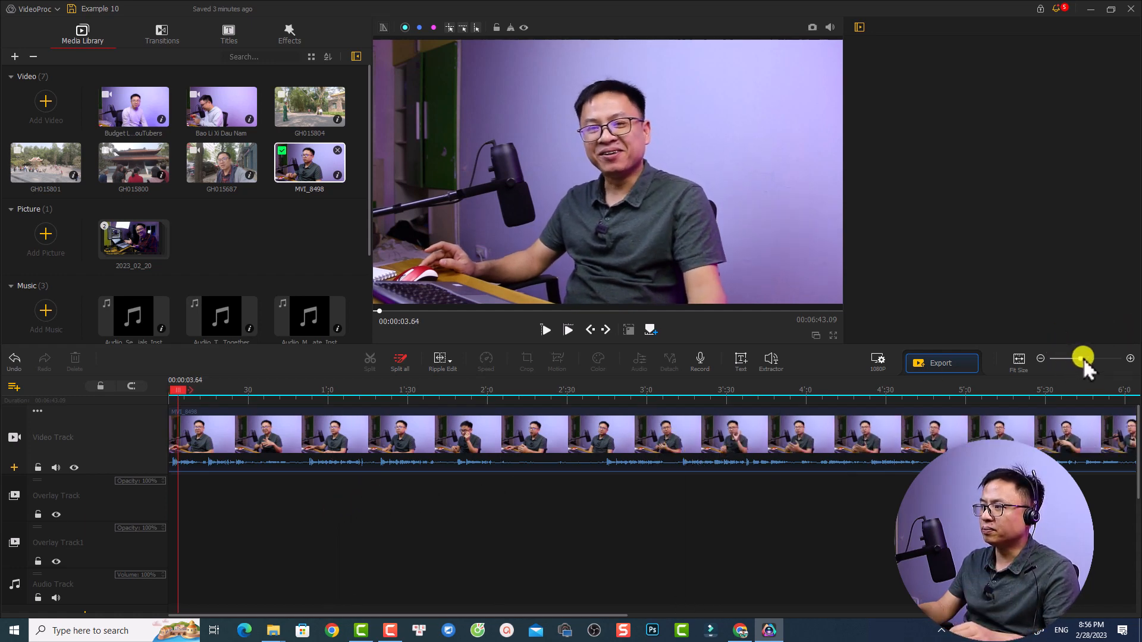
drag(1080, 359, 1083, 361)
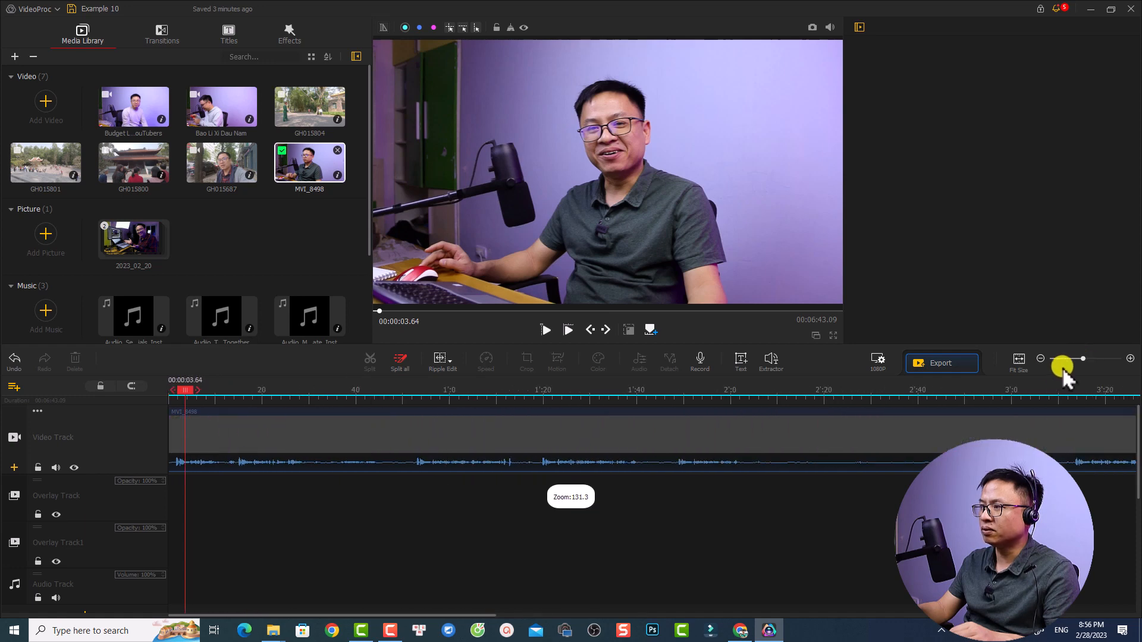
click(1018, 361)
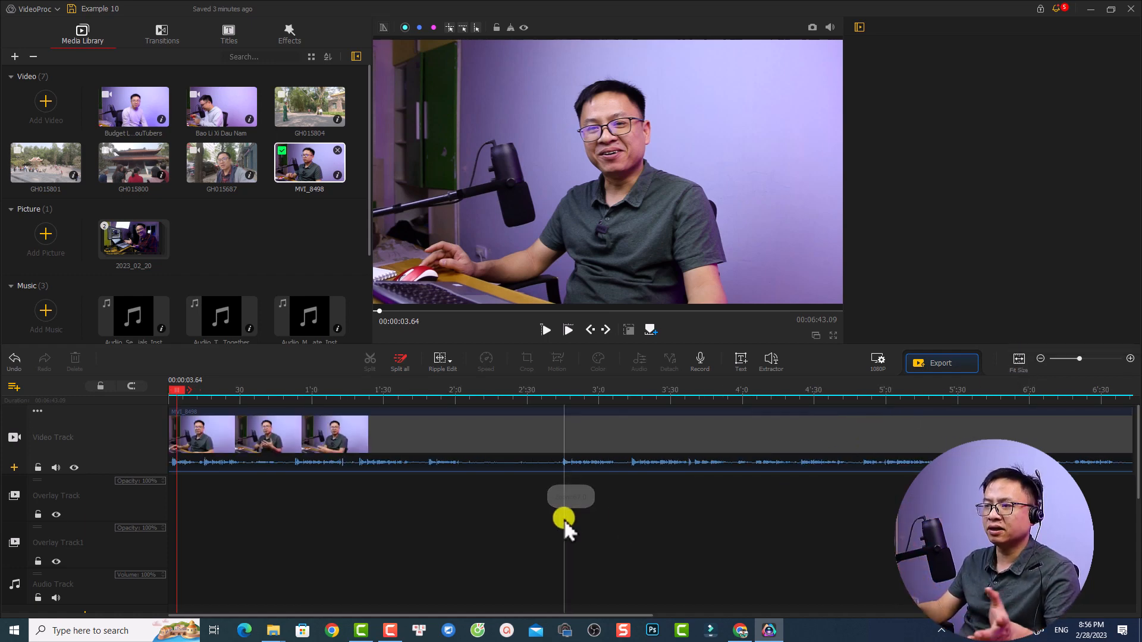
Split the MVI_8498 clip at 00:00:42.76 and delete the segment after the cut
click(240, 440)
key(space)
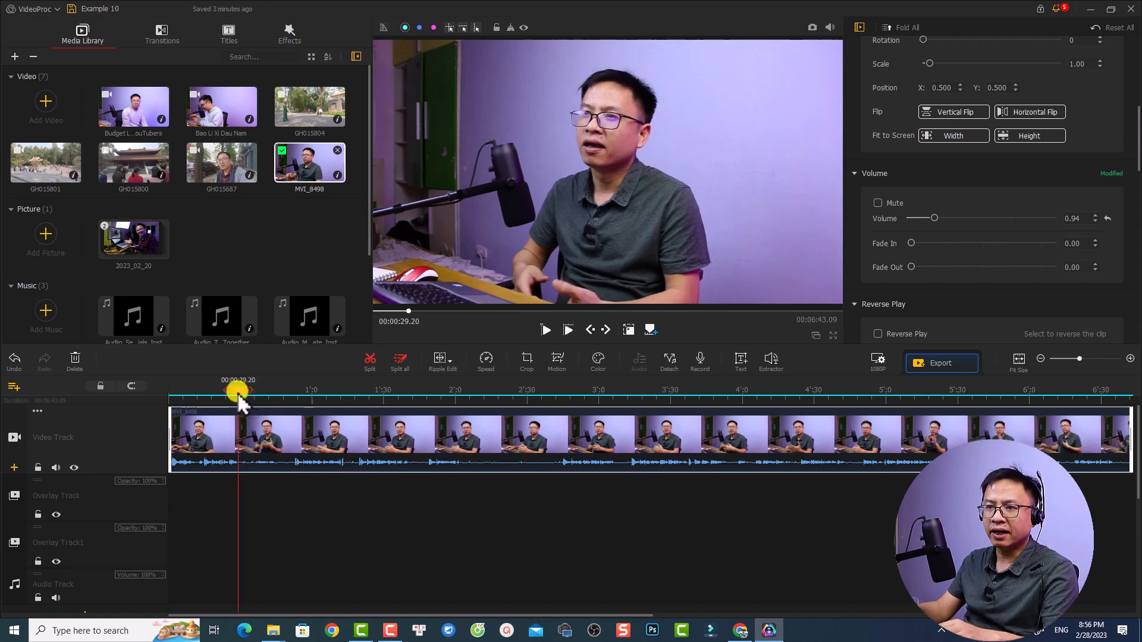
click(270, 446)
click(366, 356)
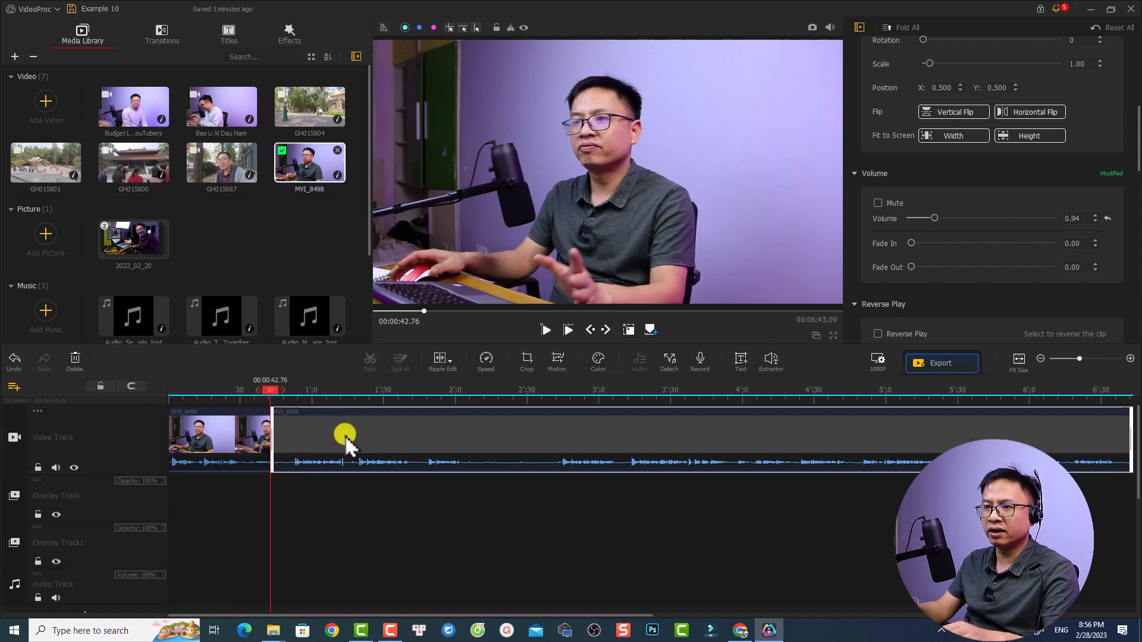
click(345, 441)
key(Delete)
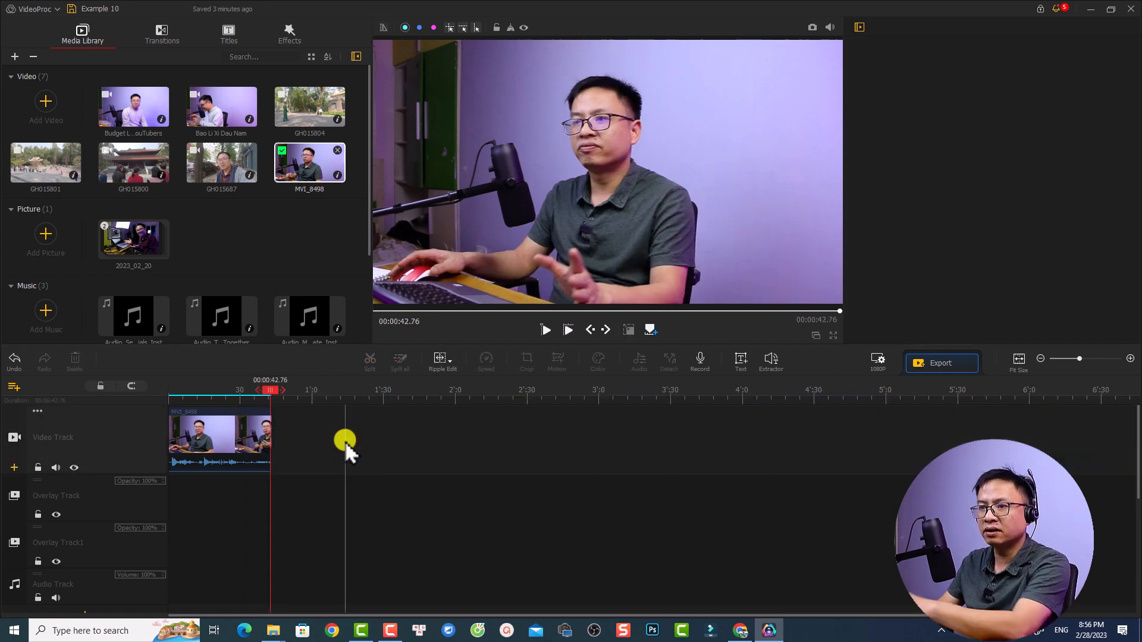
Append the GH015687, GH015800 and GH015801 videos in that order after MVI_8498 on the Video Track
drag(197, 169, 309, 455)
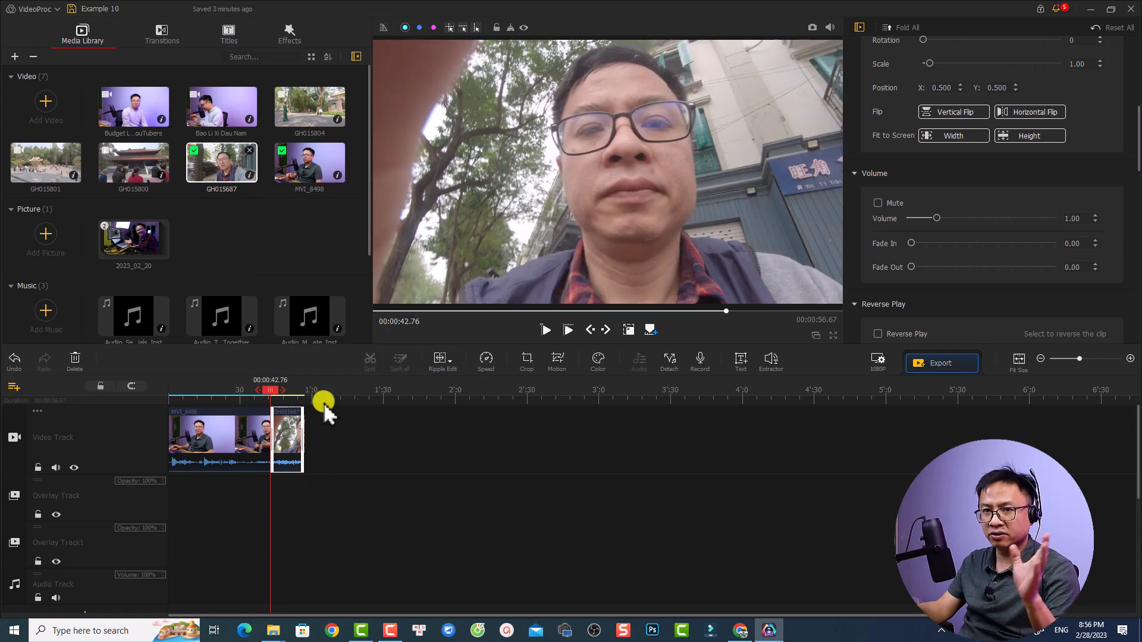
drag(123, 168, 331, 443)
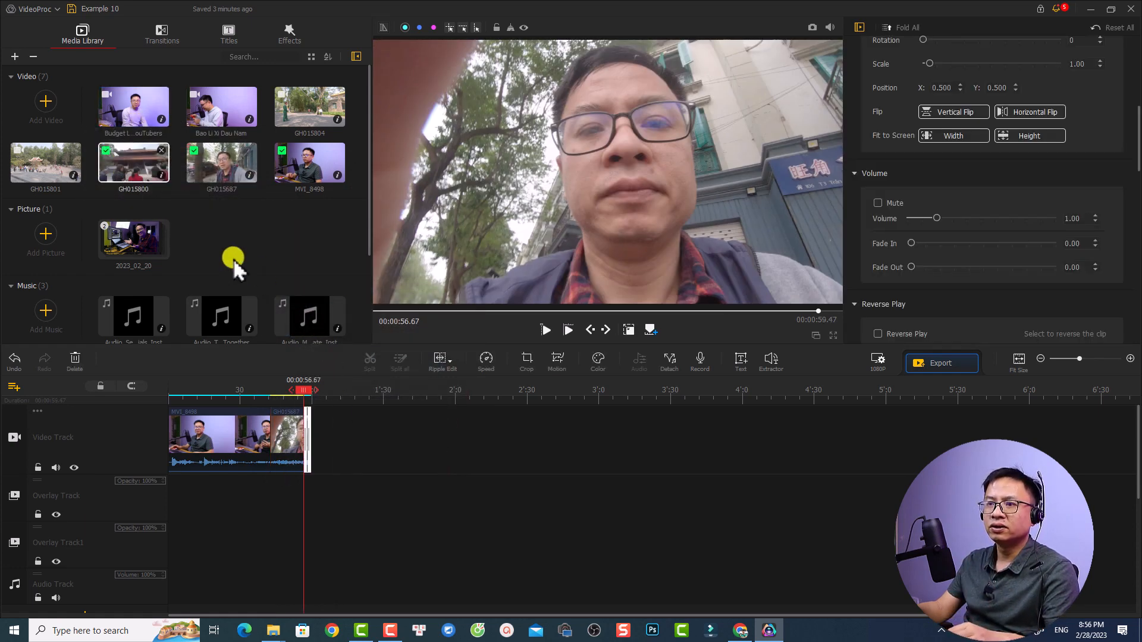
drag(41, 175, 347, 446)
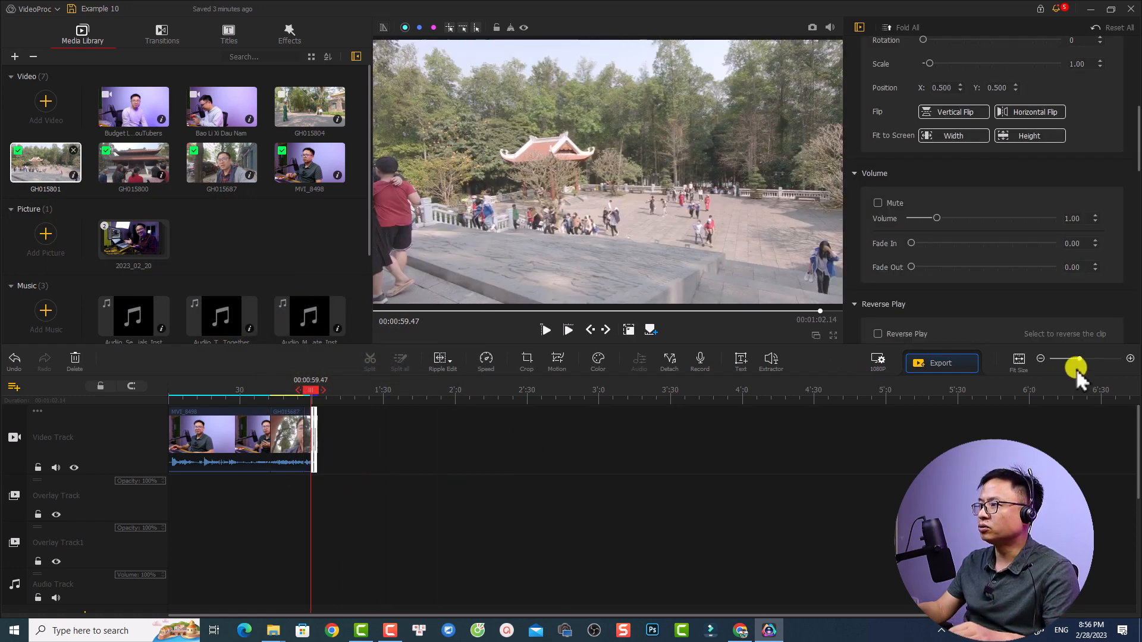
Play the timeline from 00:00:41.70 across the cut from MVI_8498 to GH015687
drag(1082, 360, 1089, 358)
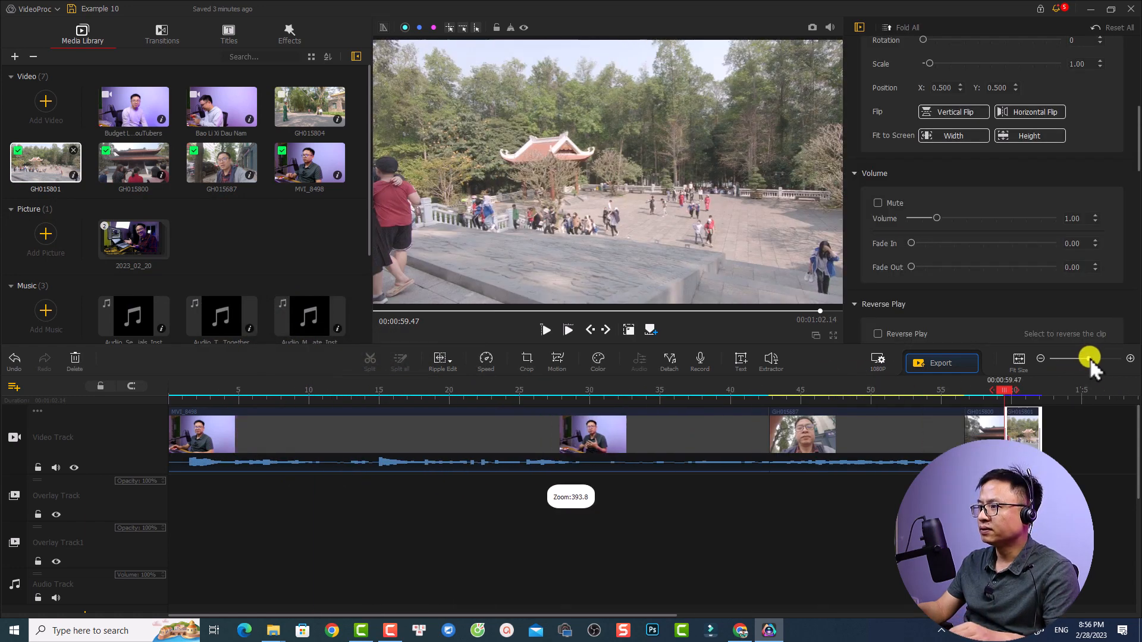
click(755, 390)
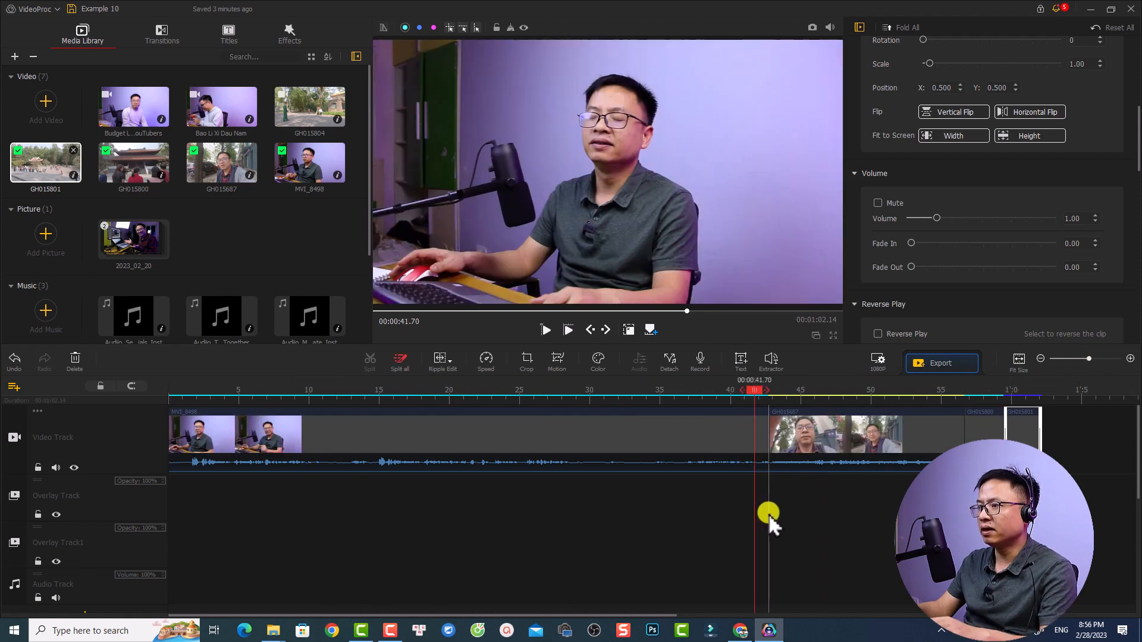
key(space)
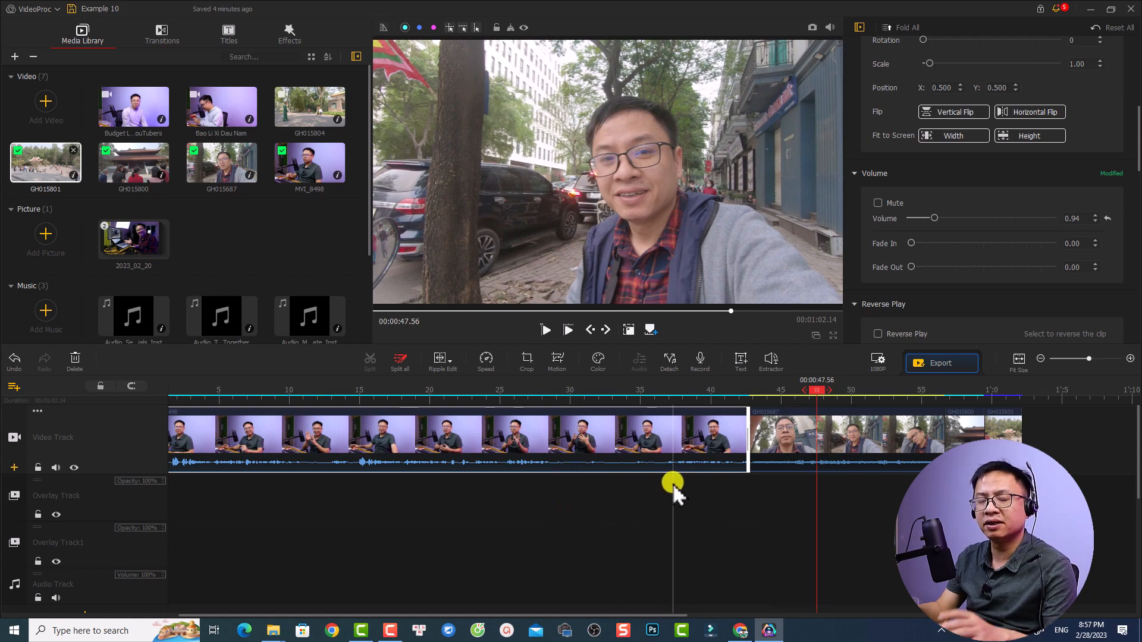
Mute the Video Track and replay the cut from MVI_8498 to GH015687
click(688, 434)
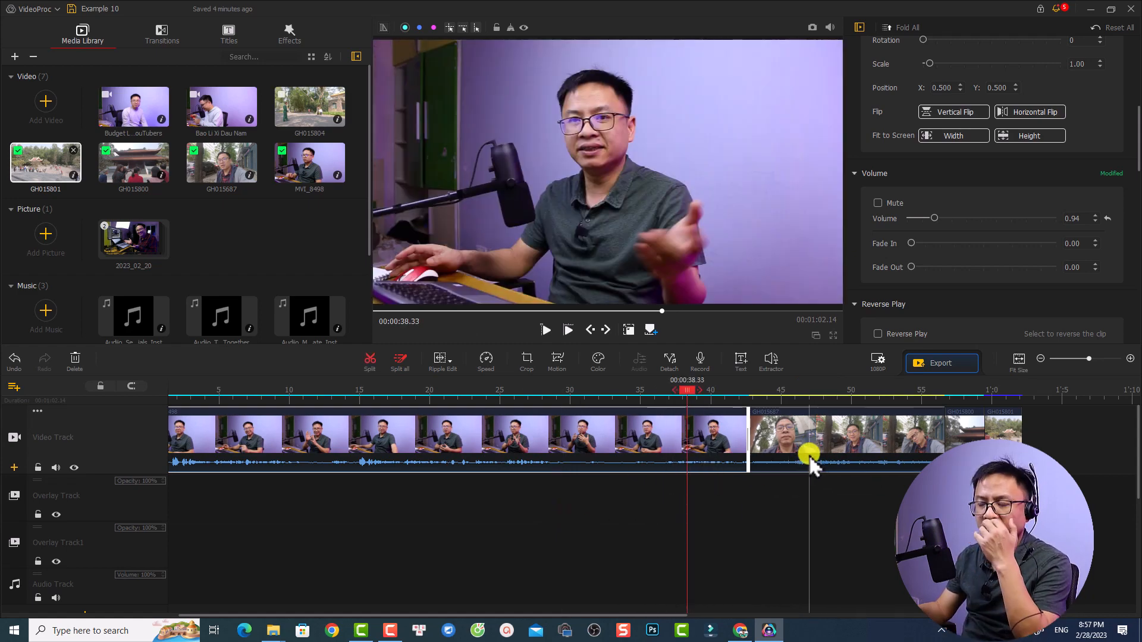
click(55, 468)
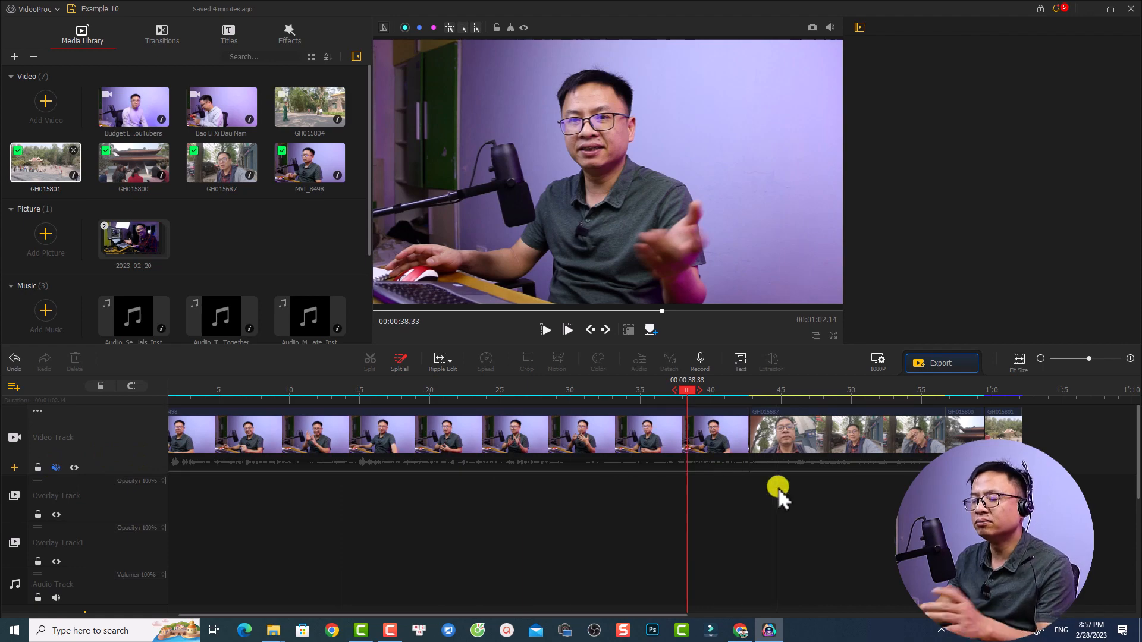
key(space)
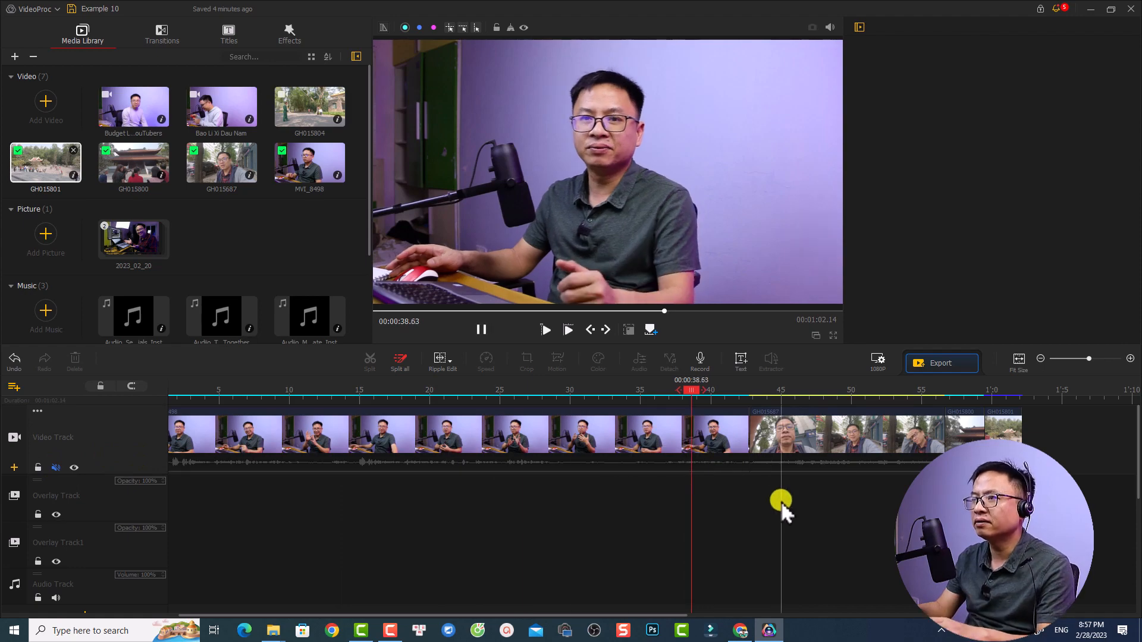
click(754, 389)
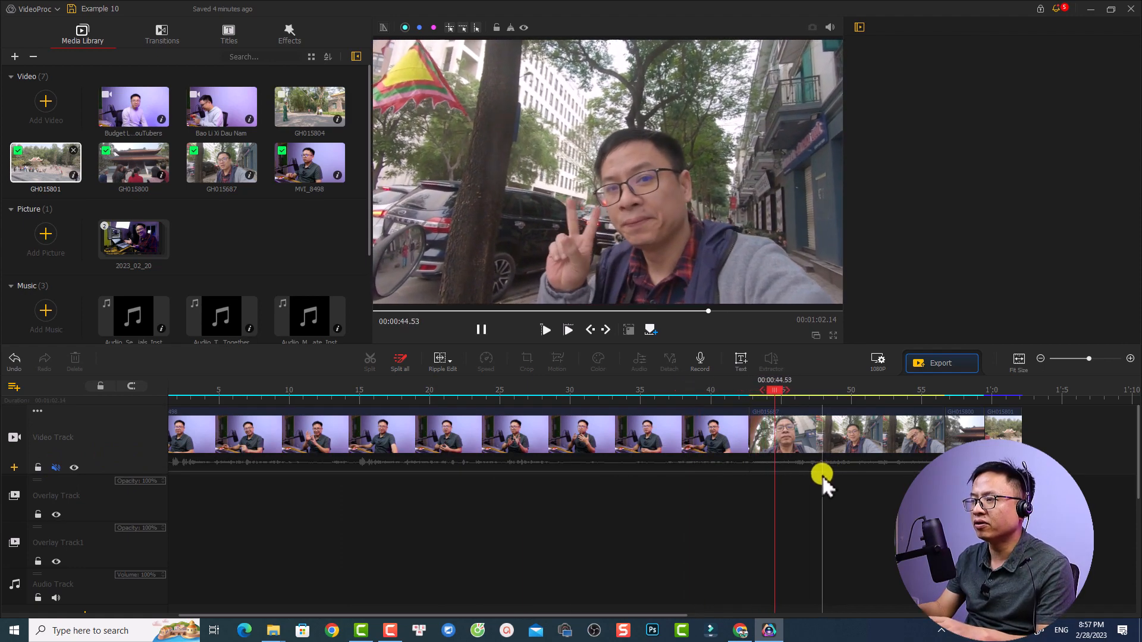
Place the 2023_02_20 picture group on the first Overlay Track at 00:00:19.40 and delete its second picture
click(480, 417)
click(421, 391)
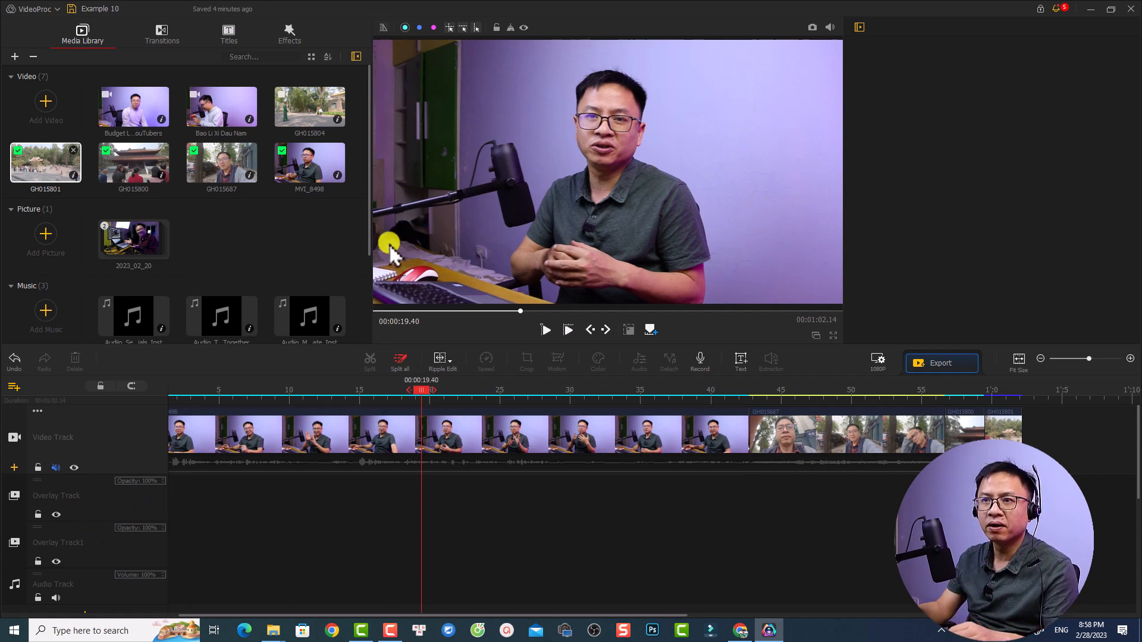
drag(128, 247, 434, 499)
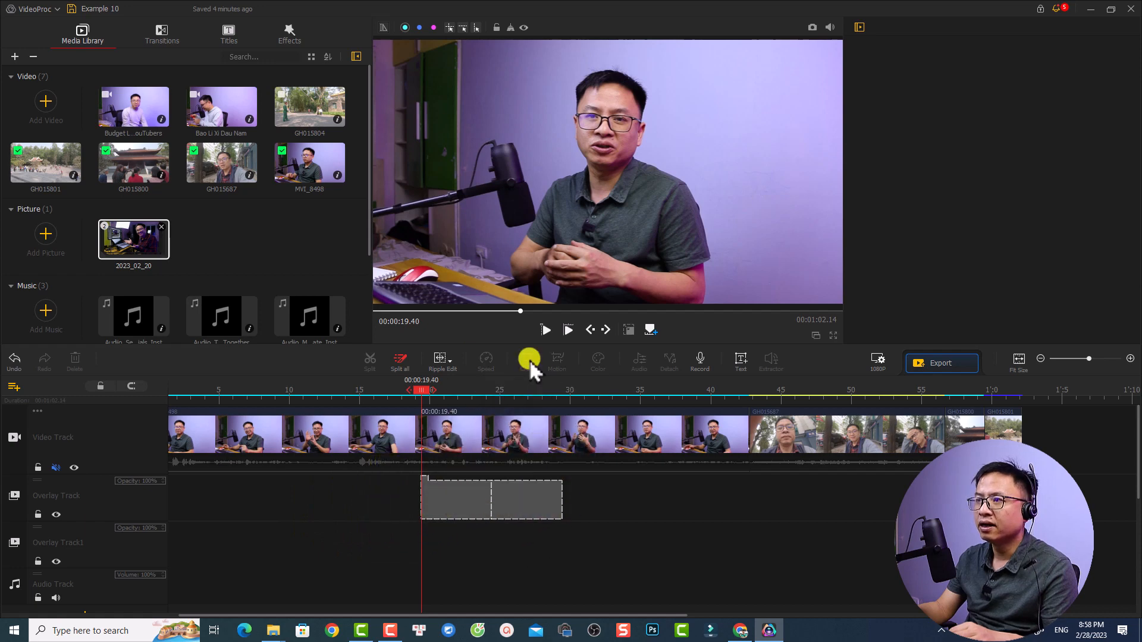
click(530, 502)
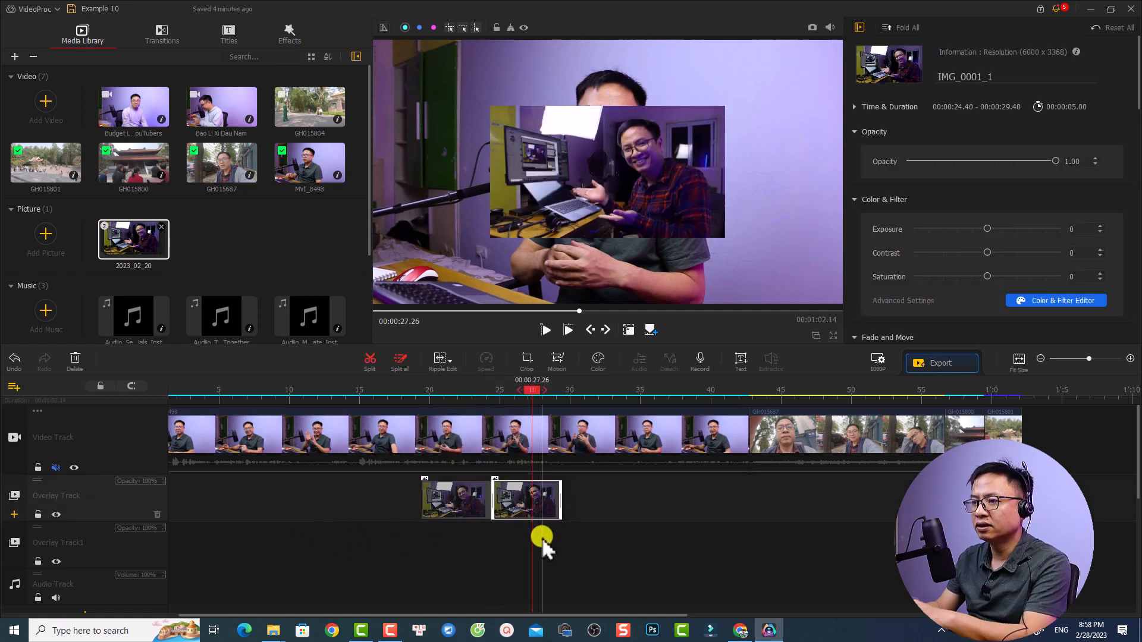
key(Delete)
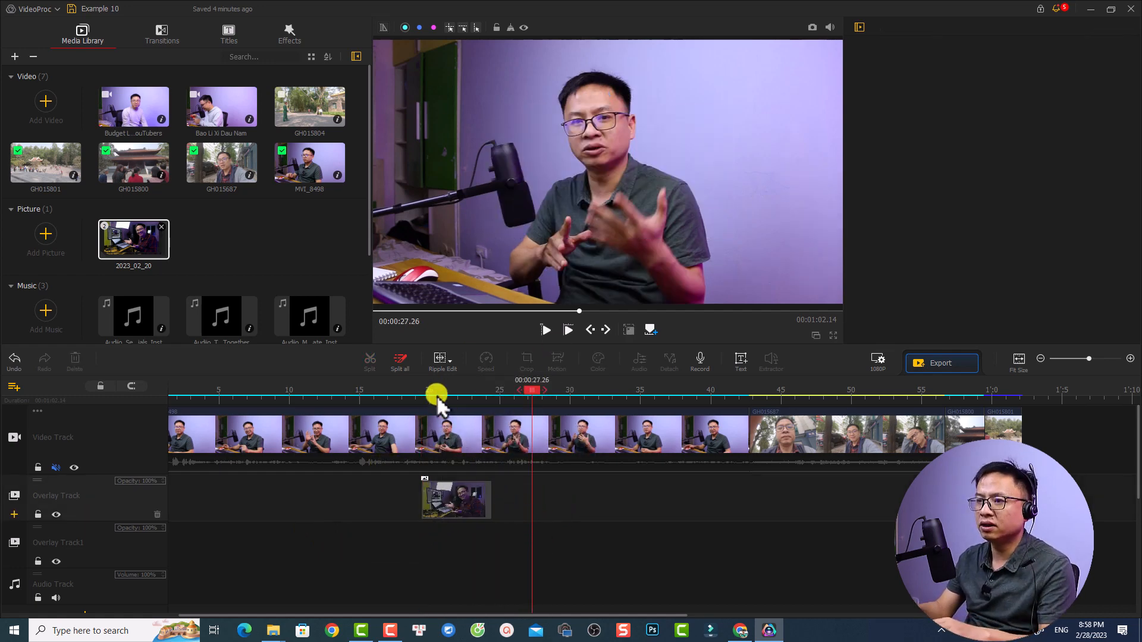
Play the timeline briefly from 00:00:20.40 to preview the overlay picture over the main video
click(436, 391)
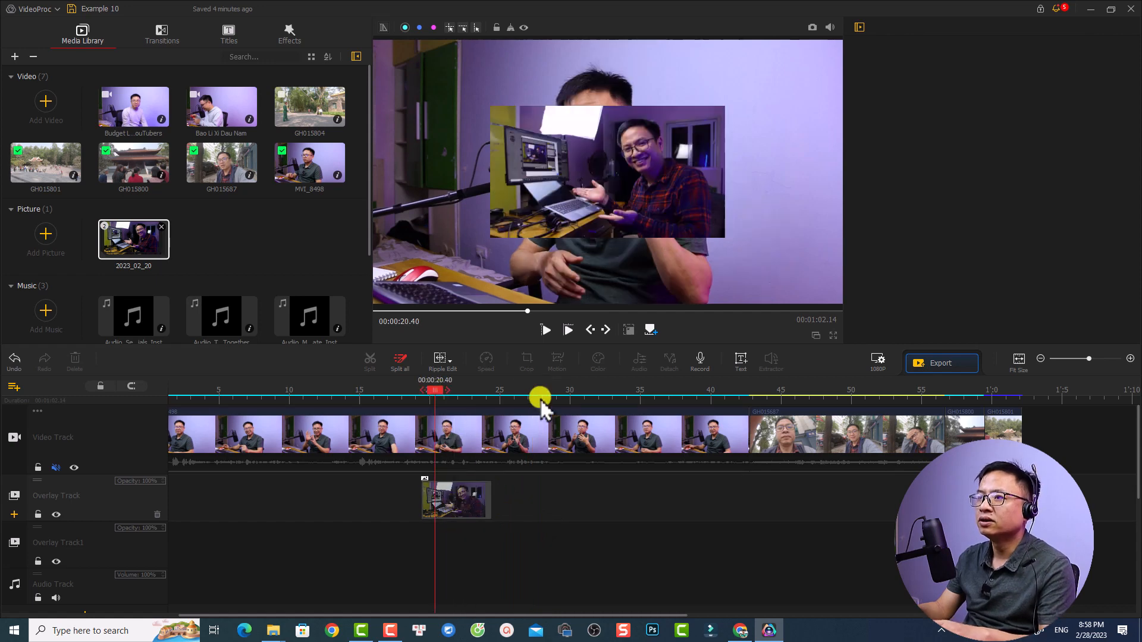
key(space)
key(space)
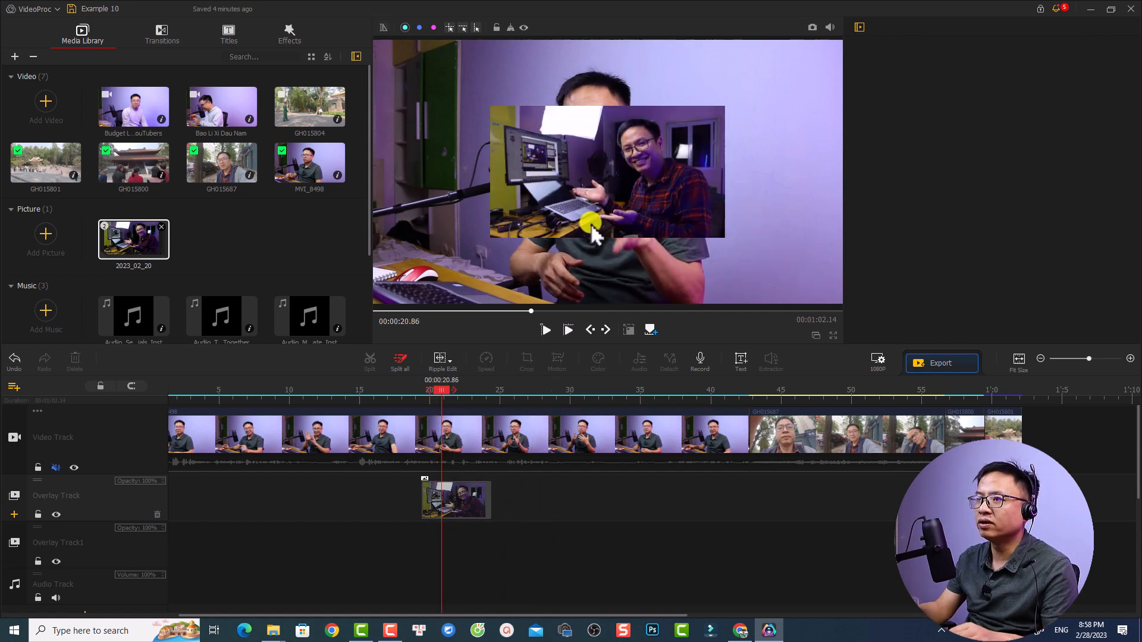
Set the overlay picture's scale to 0.61 and its rotation to 16
click(456, 501)
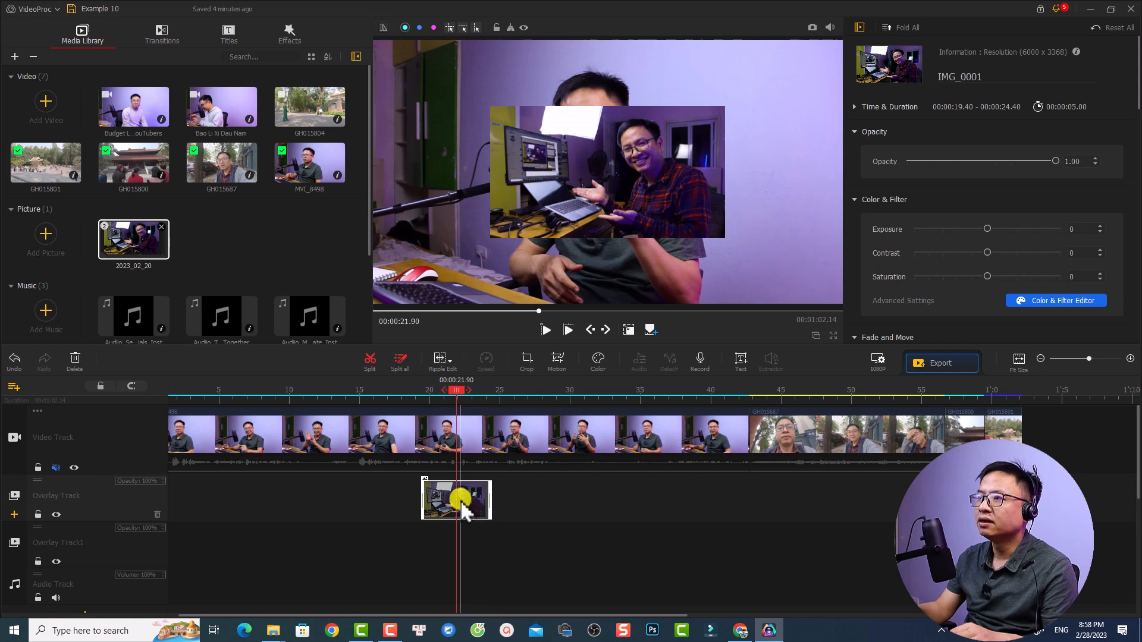
key(space)
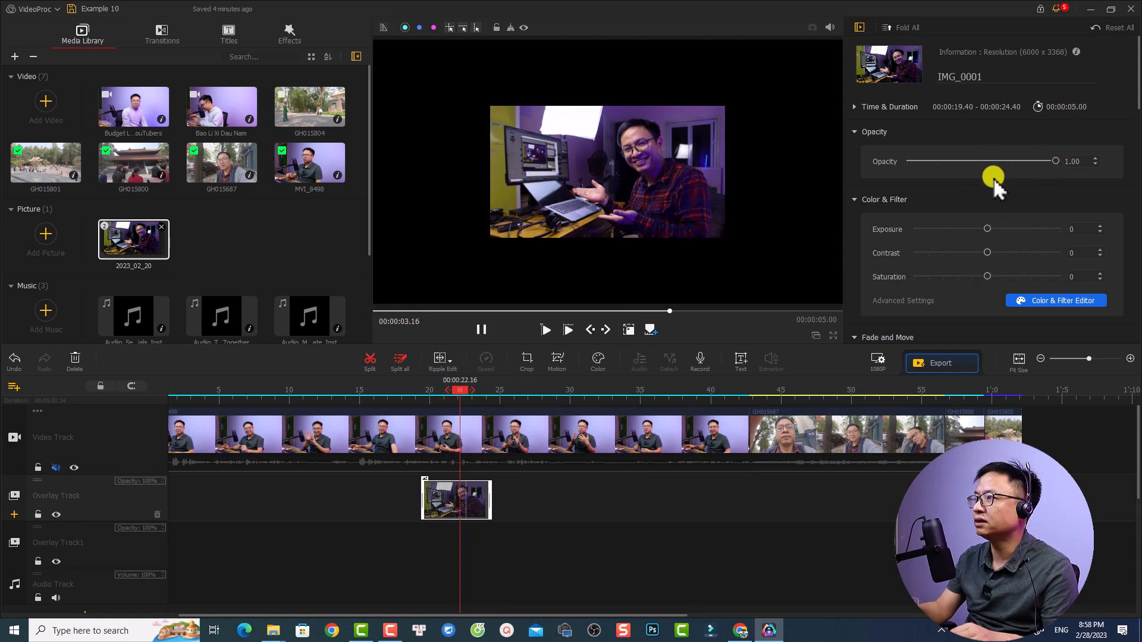
scroll(1023, 204, down, 5)
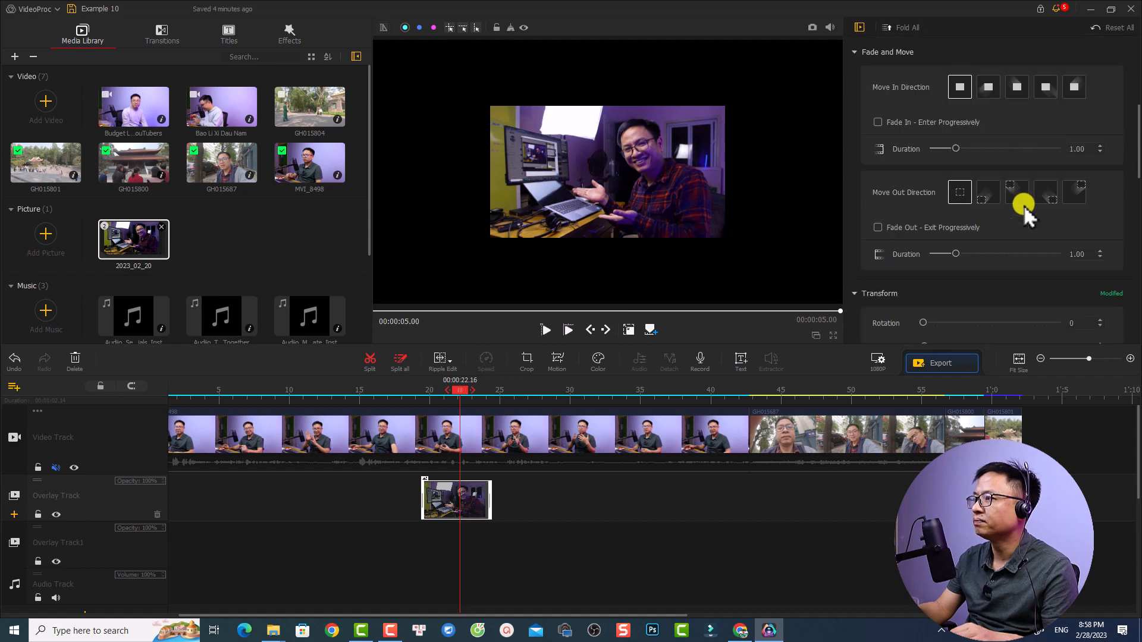
scroll(1022, 205, down, 4)
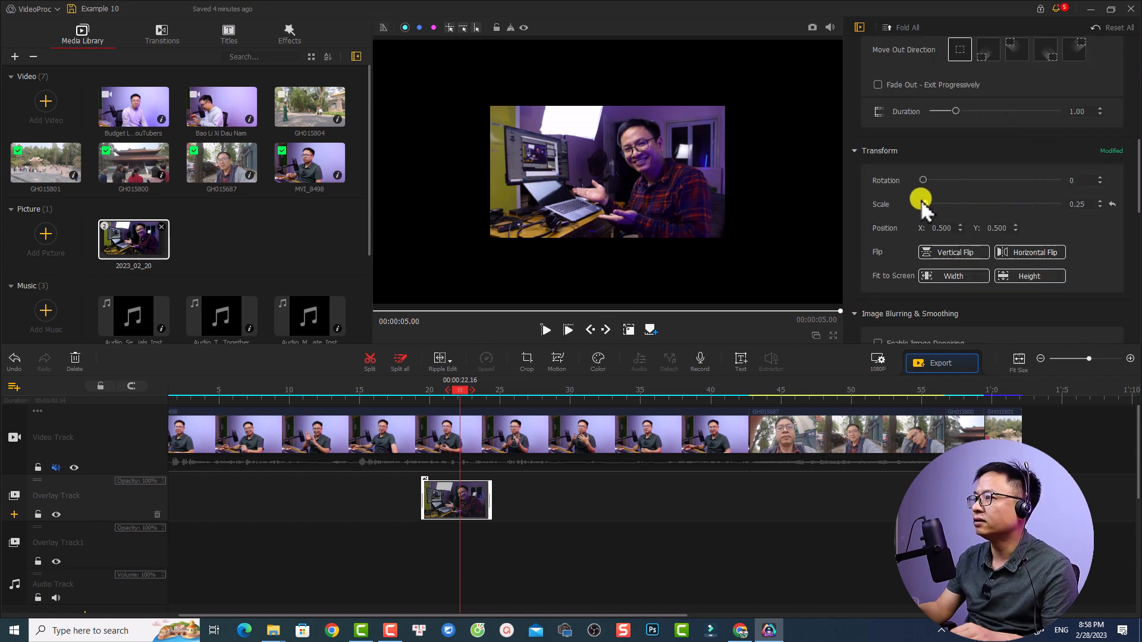
drag(926, 195, 927, 205)
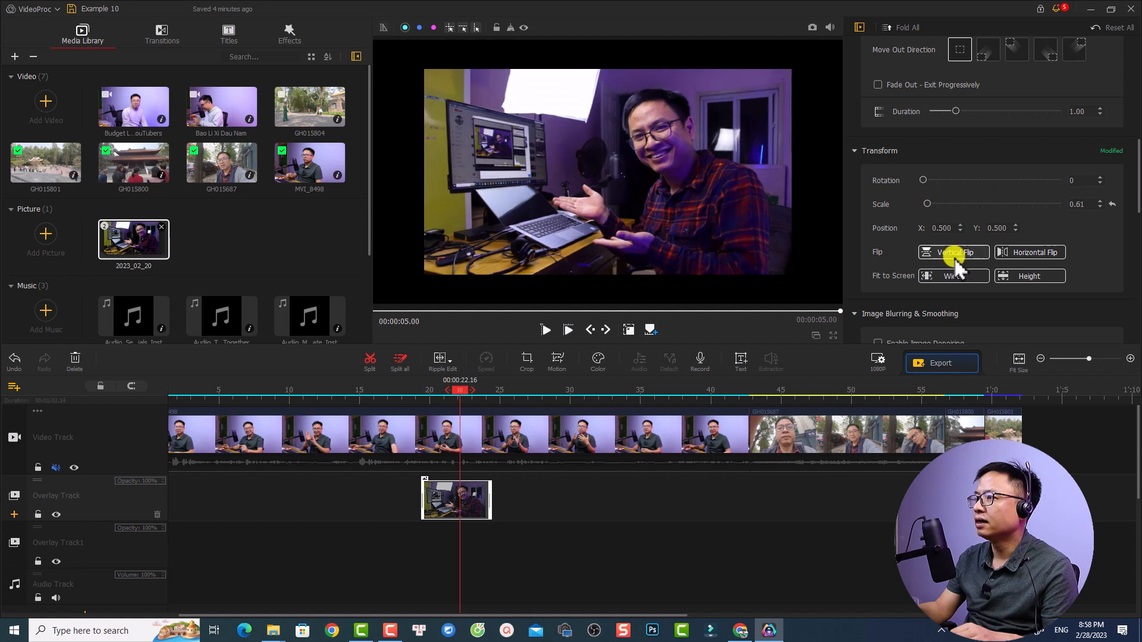
drag(925, 181, 930, 144)
Look through the overlay picture's other settings, including image denoising, auto level, chroma key, blend mode, and fade and move
scroll(929, 180, down, 1)
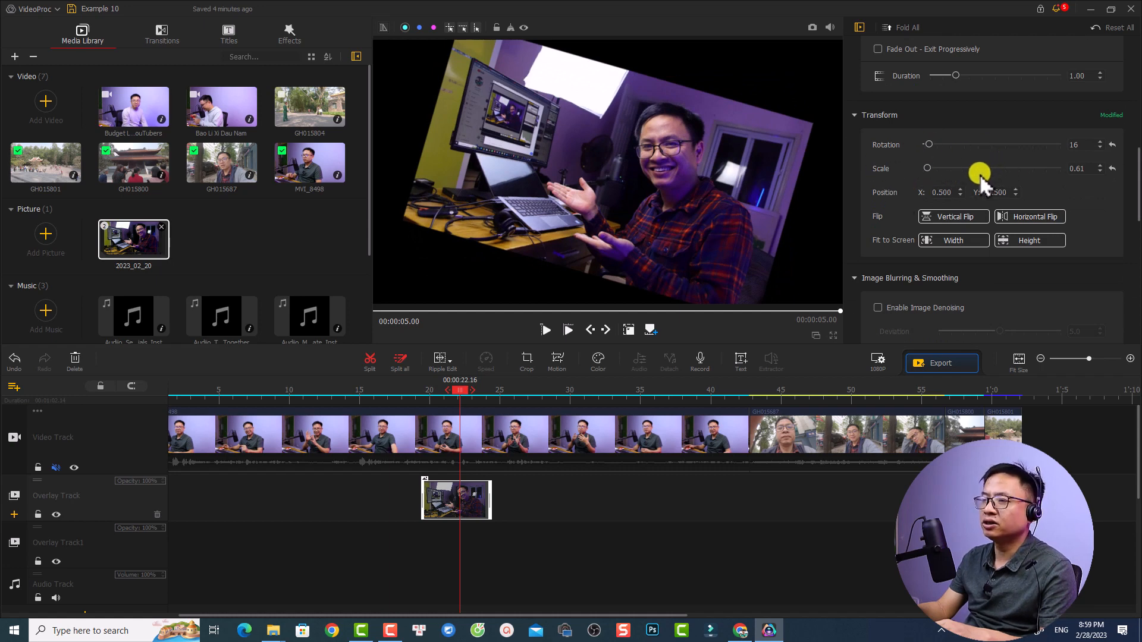
scroll(1071, 269, down, 10)
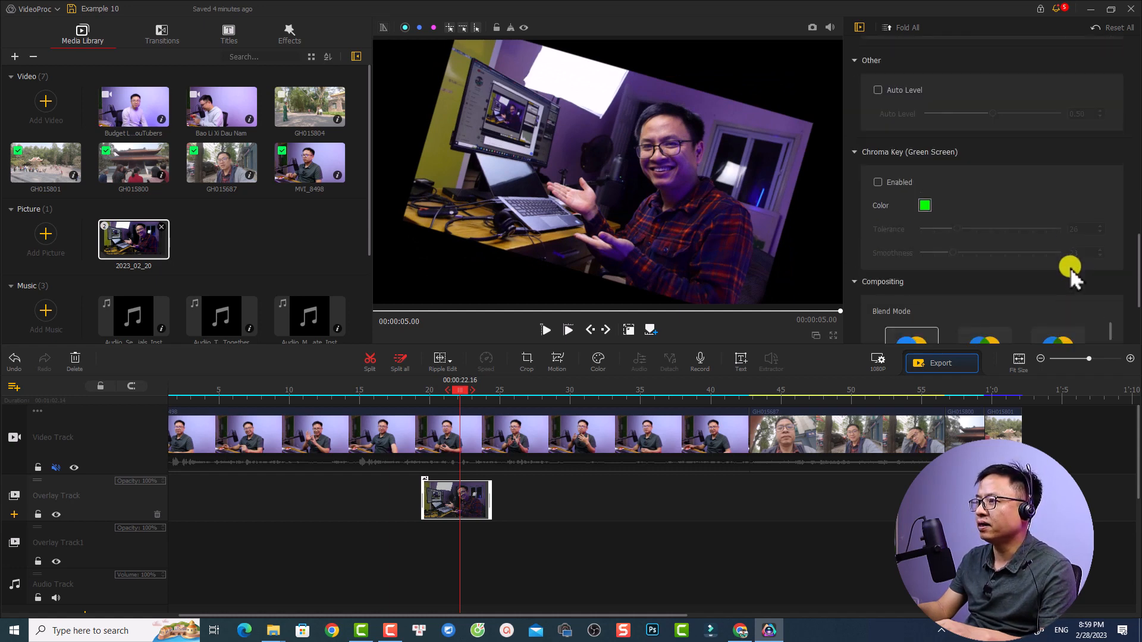
scroll(1069, 268, down, 1)
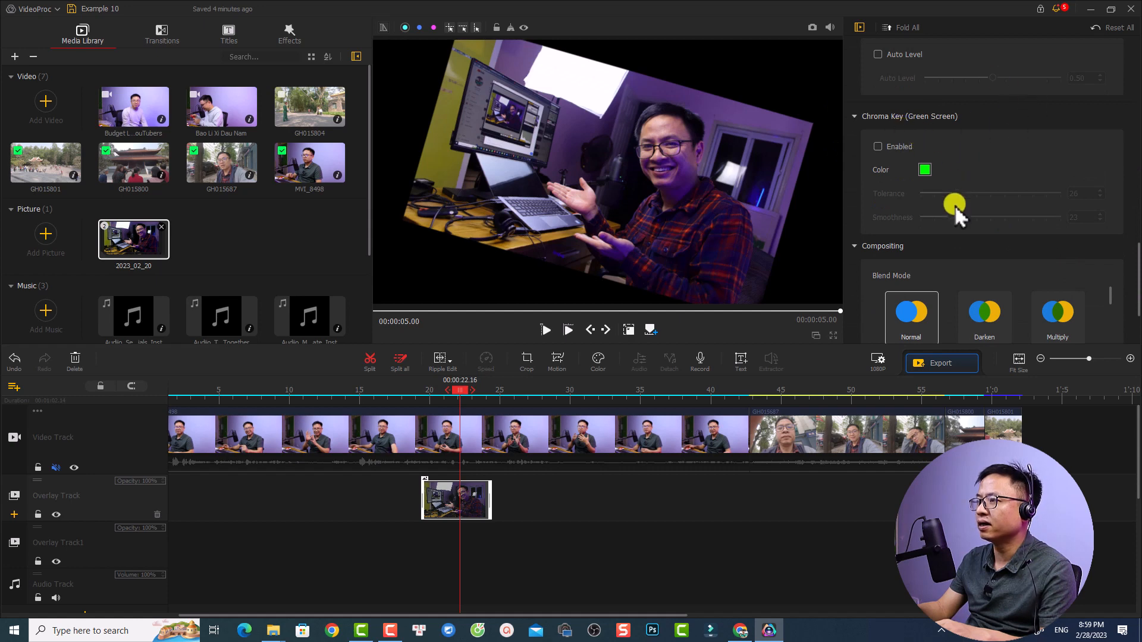
scroll(951, 214, down, 1)
scroll(1023, 161, up, 6)
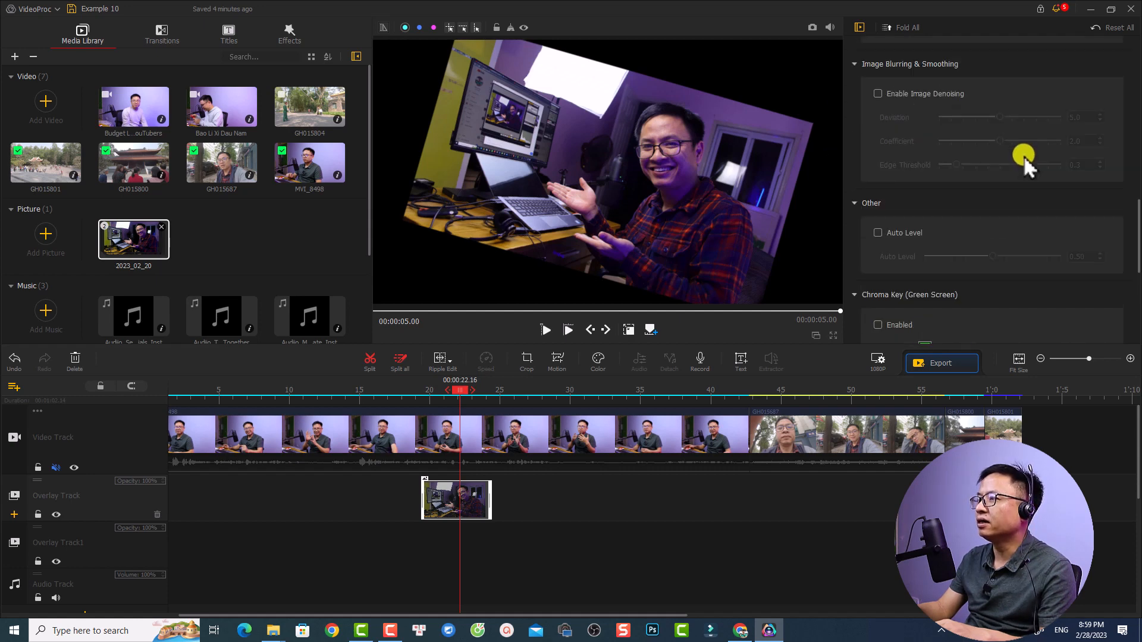
scroll(1023, 155, up, 8)
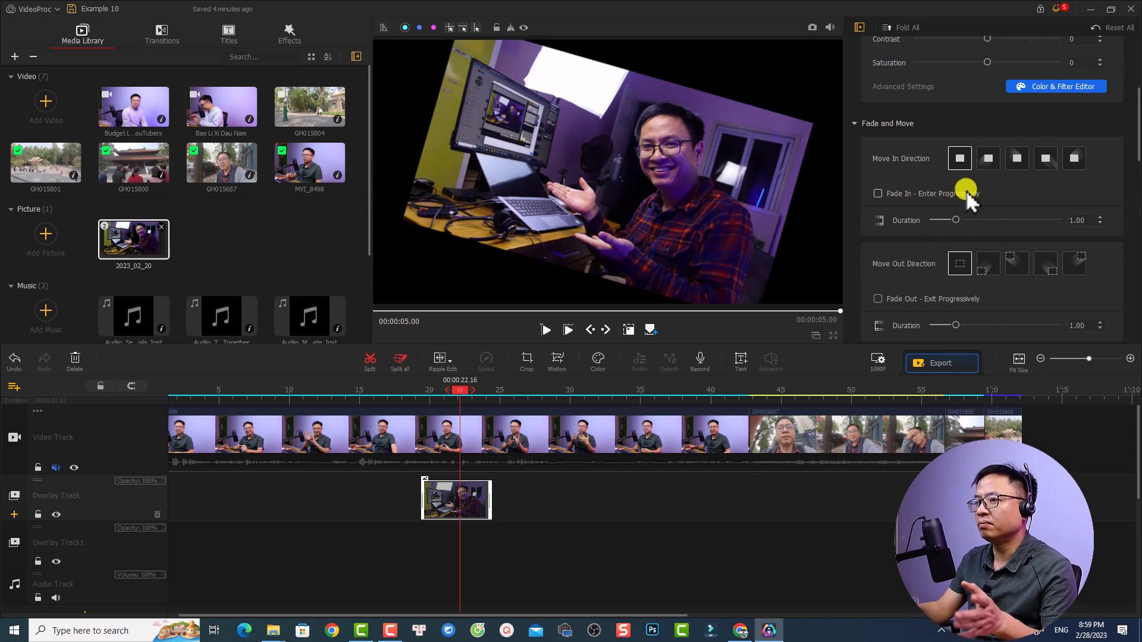
Play the timeline from 00:00:18.46 to preview how the overlay picture enters over the main video
click(408, 390)
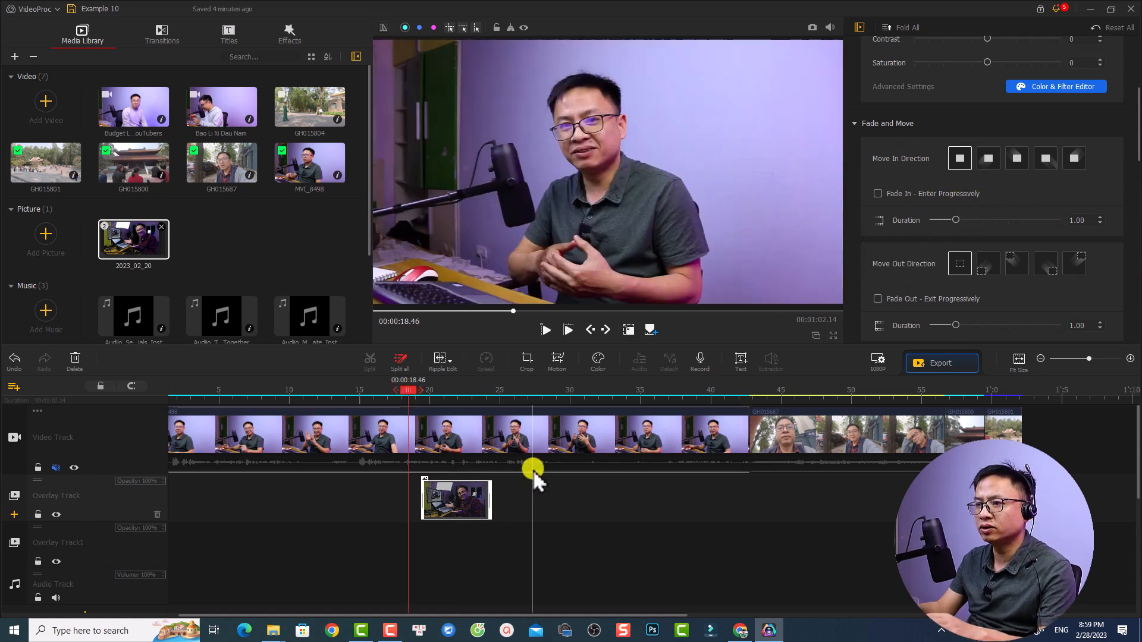
key(space)
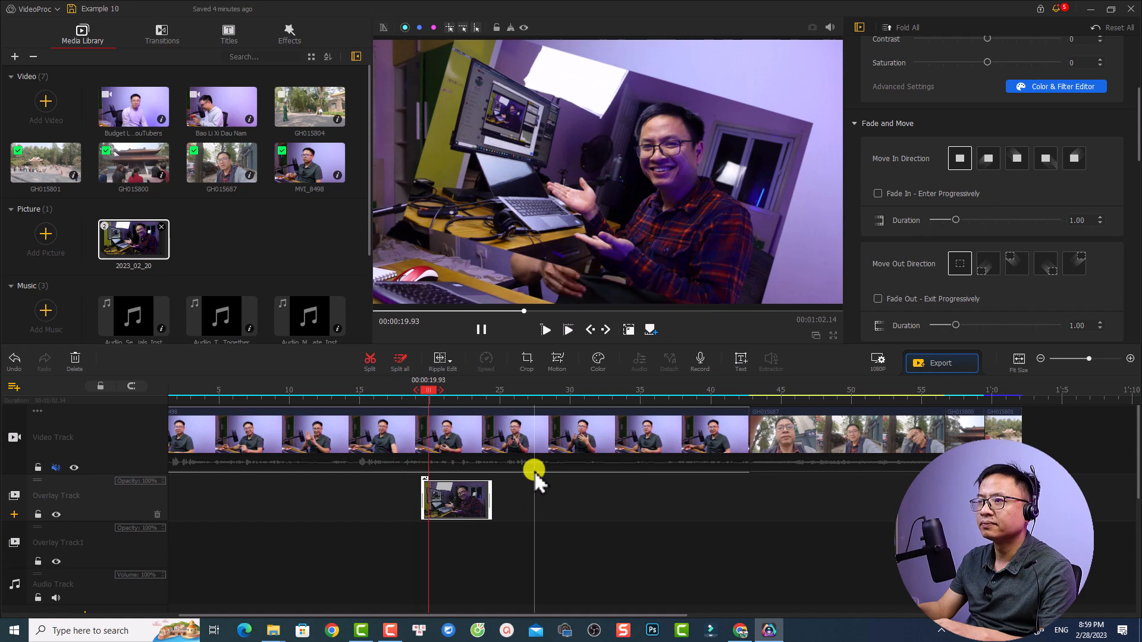
key(space)
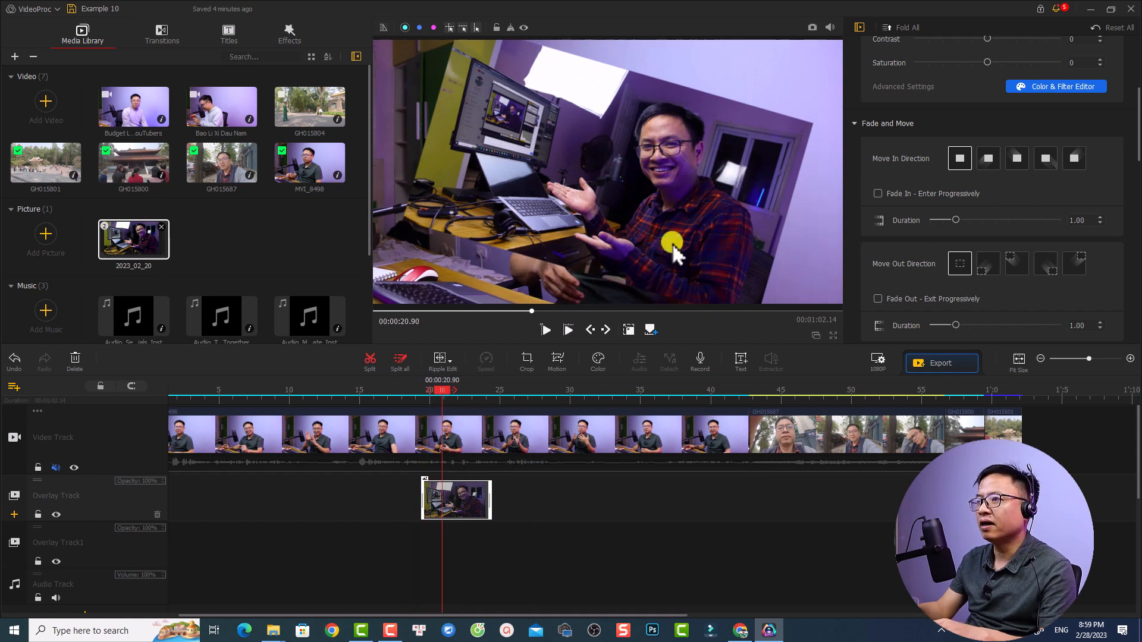
Enable Fade In and Fade Out for the overlay picture and play from 00:00:18.86 to preview the fade
click(466, 502)
click(958, 218)
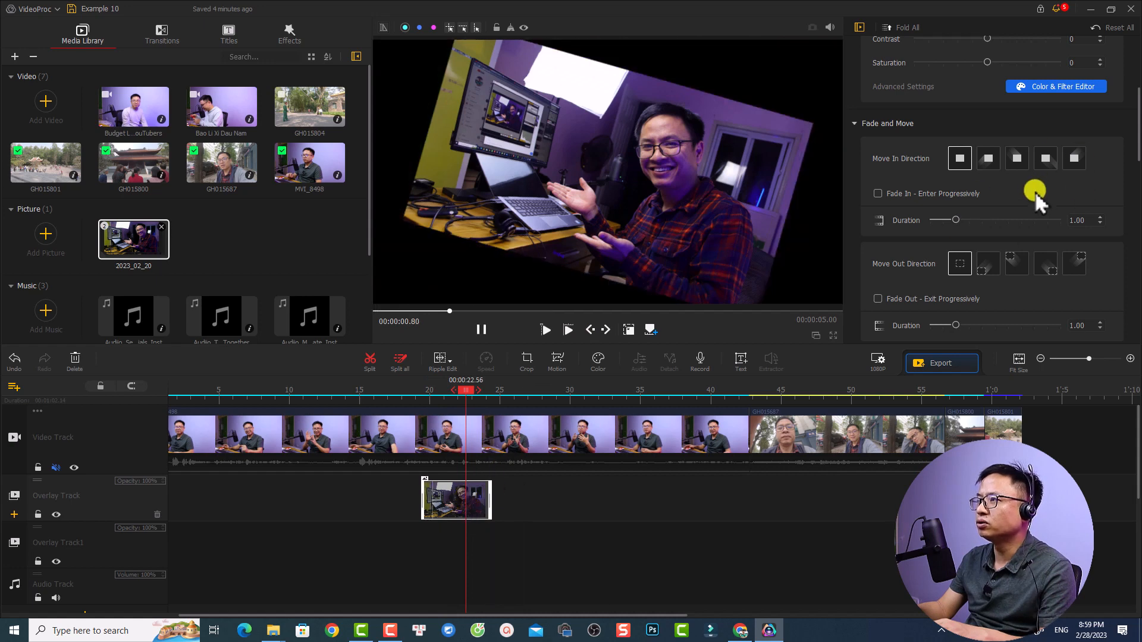
click(878, 193)
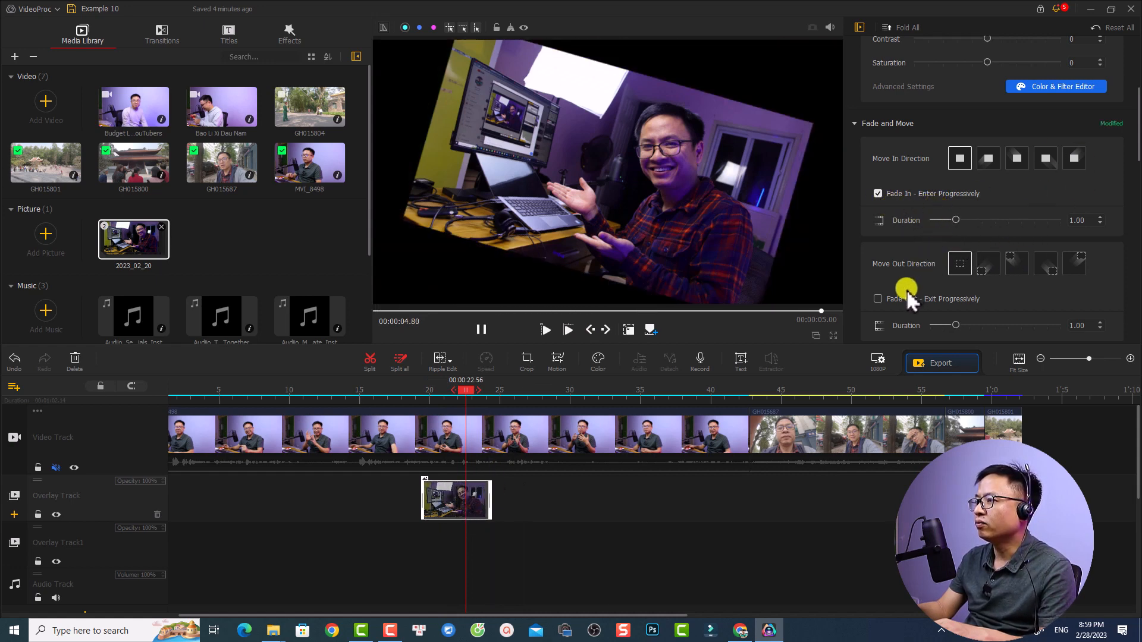
click(879, 299)
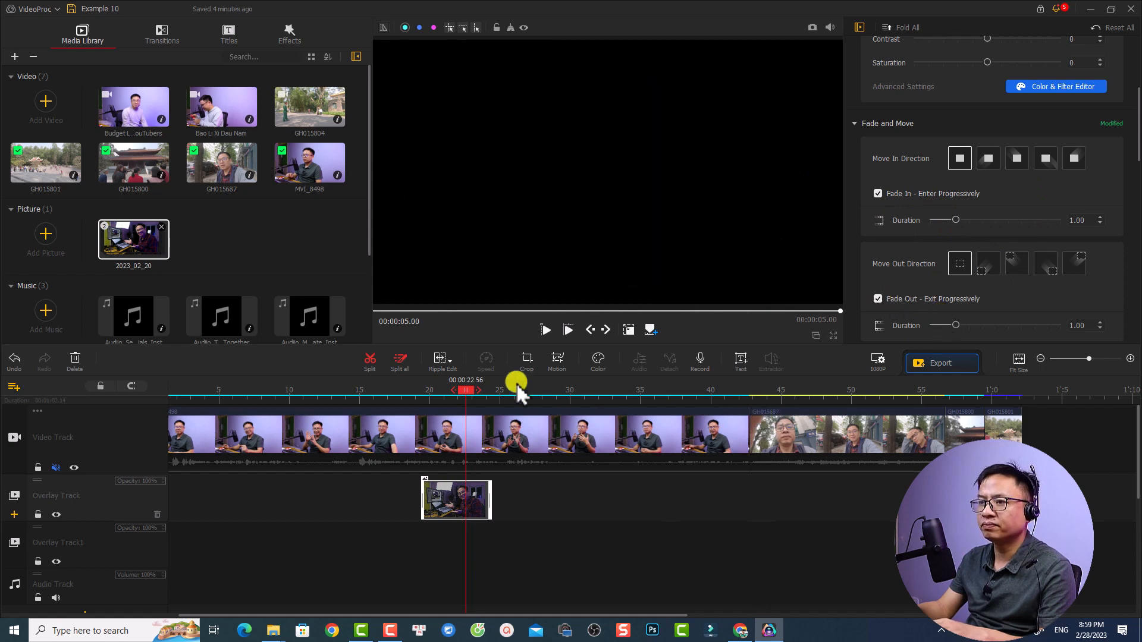
click(415, 390)
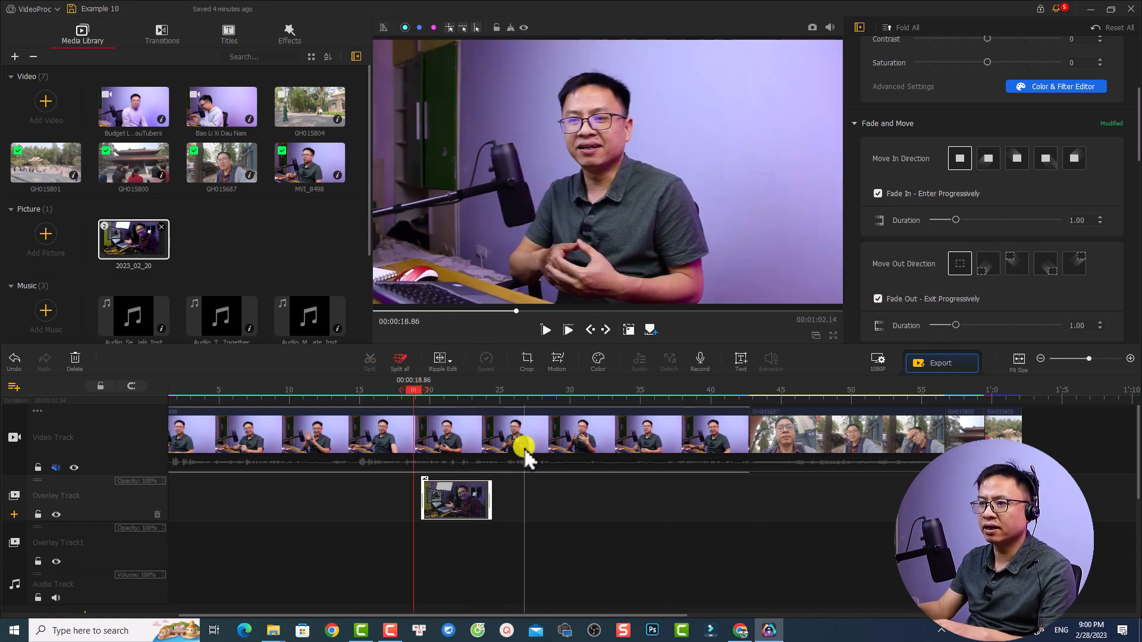
key(space)
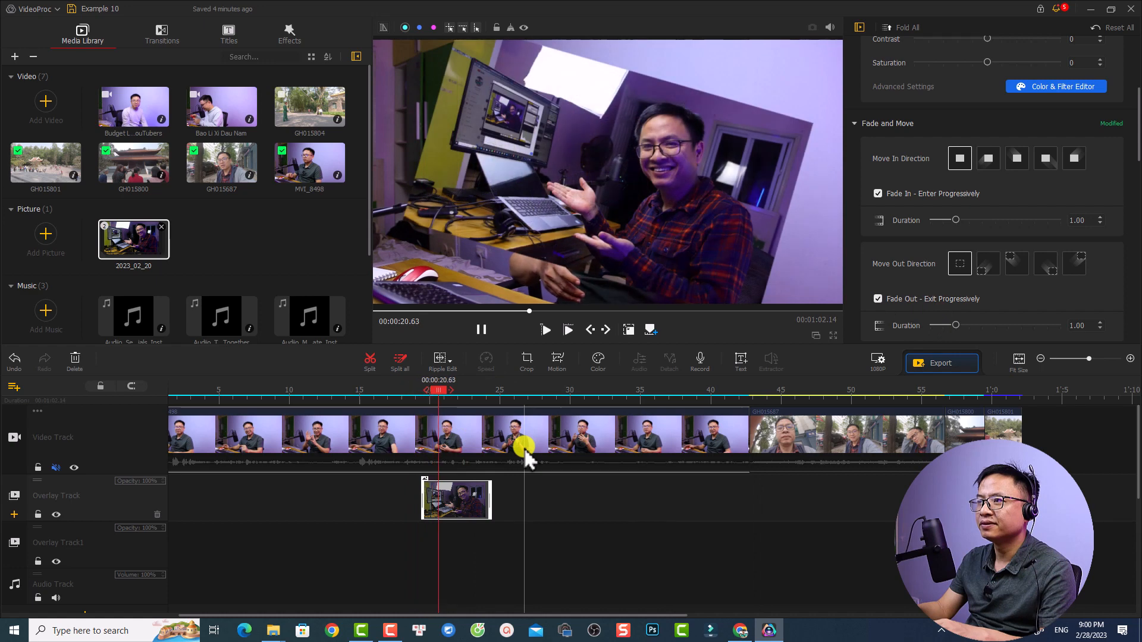
key(space)
Set the overlay picture's scale to 0.17 and play the timeline from just before the picture to check its size
scroll(945, 279, down, 4)
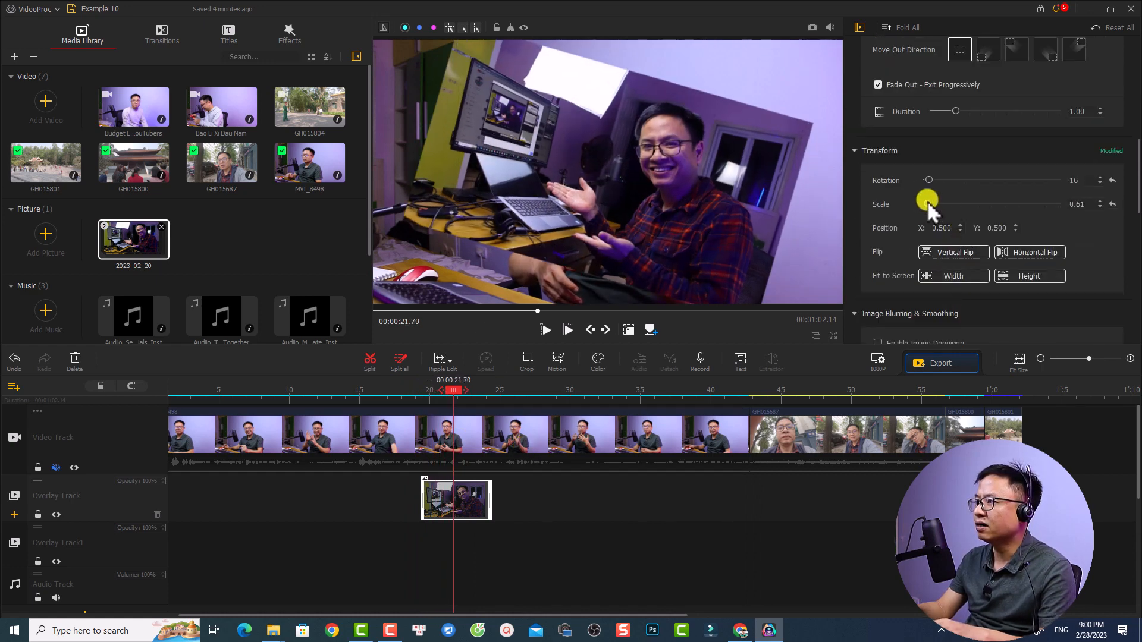
drag(927, 201, 924, 201)
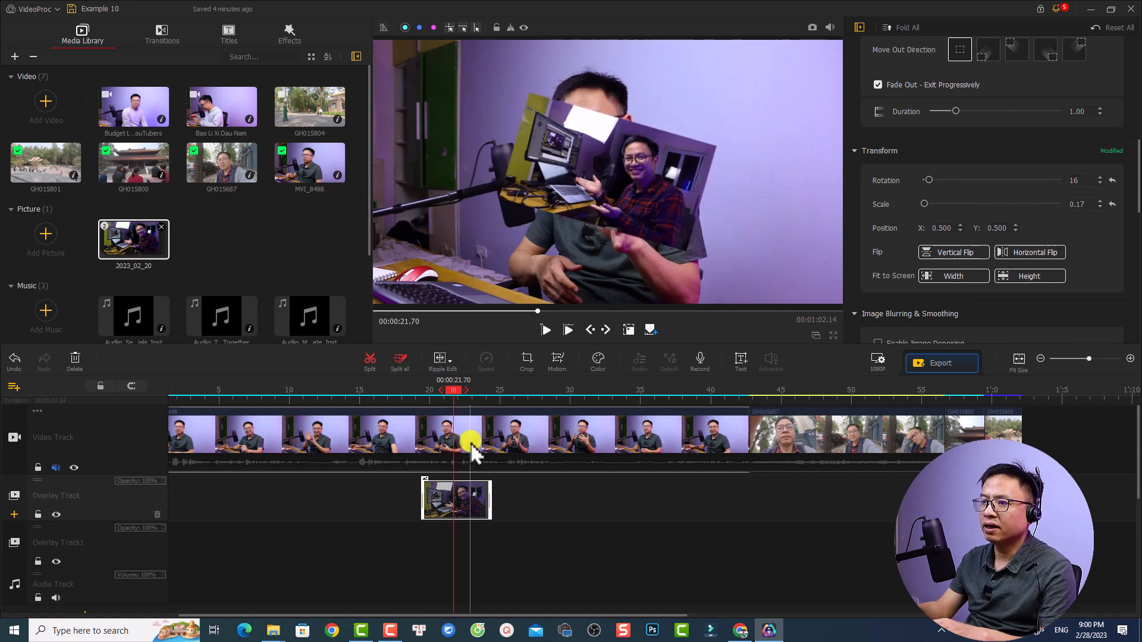
click(430, 397)
key(space)
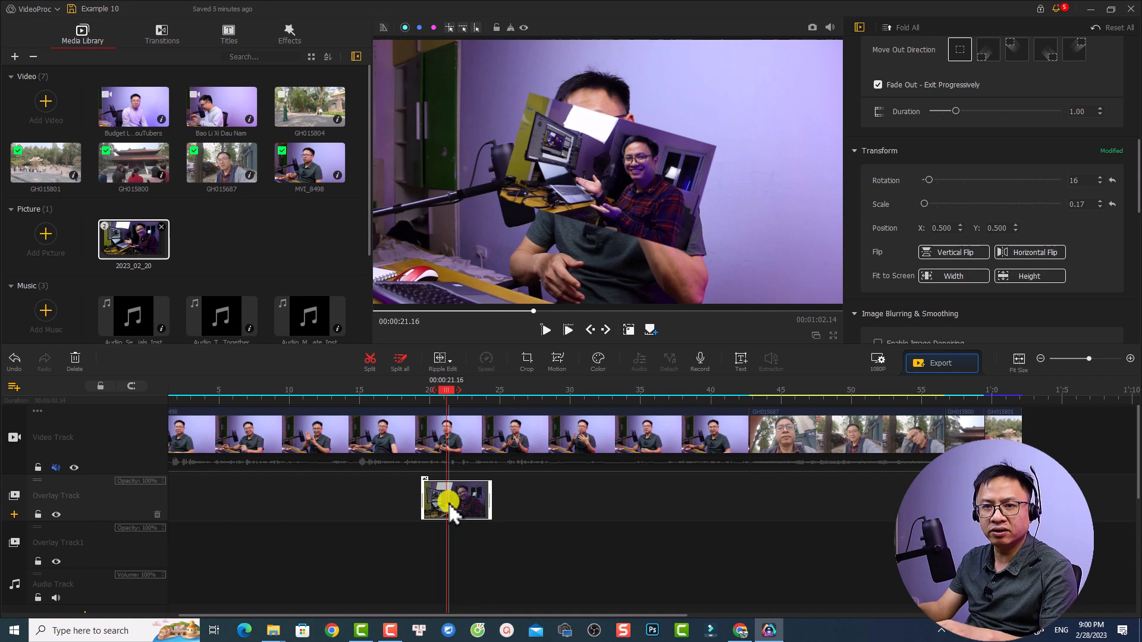
Add the Roll (CW) motion preset to the overlay picture at 00:00:01.12 in the Motion Editor, preview it and apply it
click(551, 362)
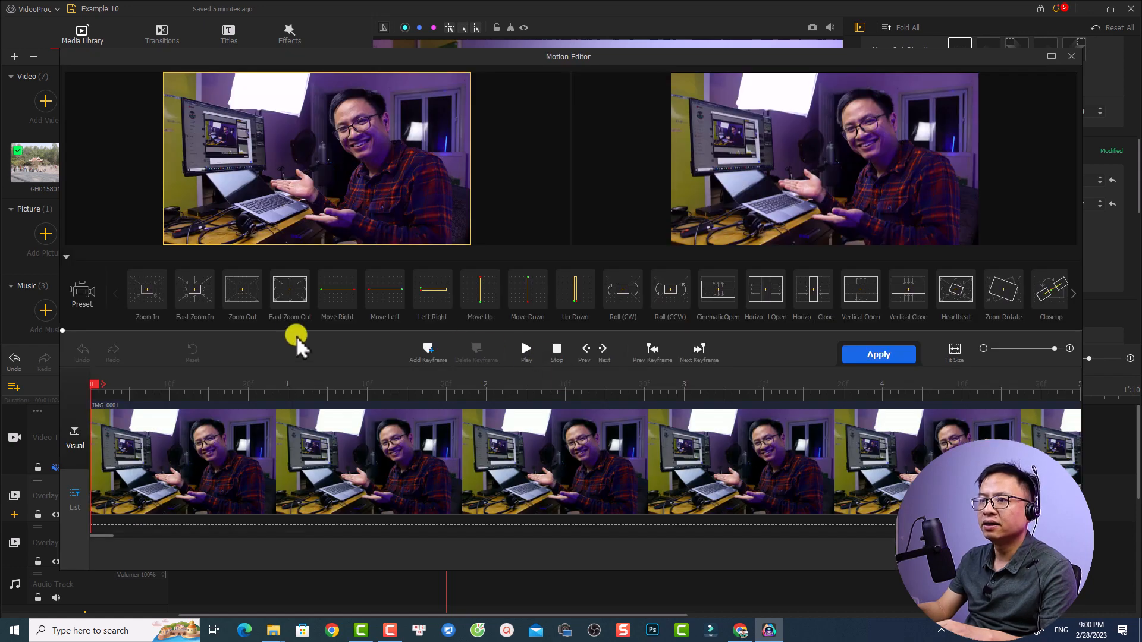
click(670, 301)
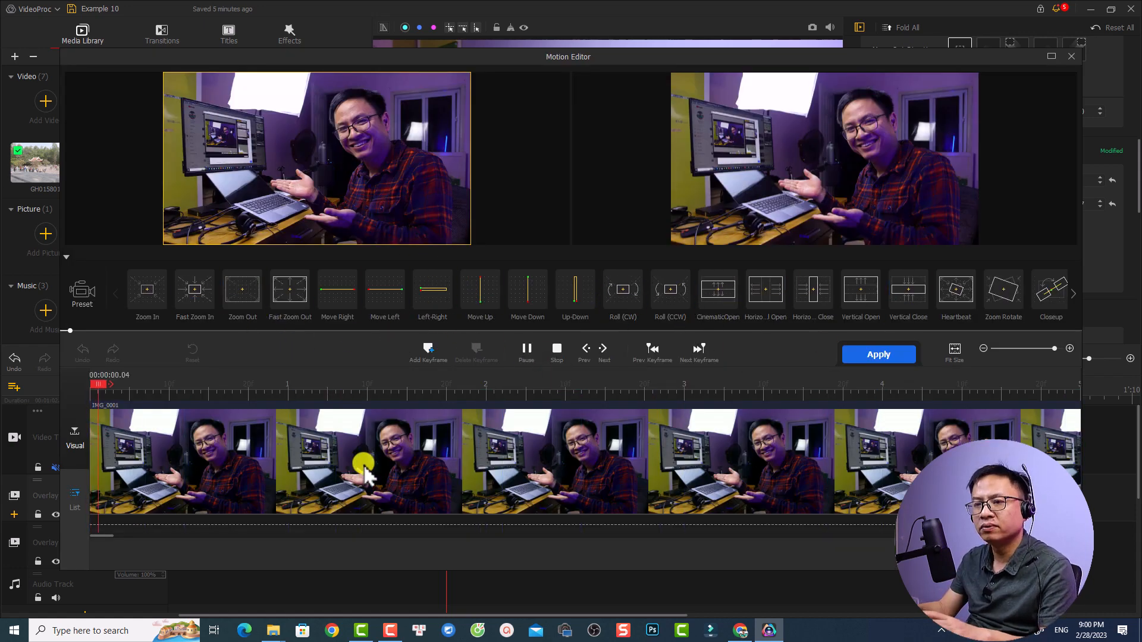
key(space)
mouse_move(290, 295)
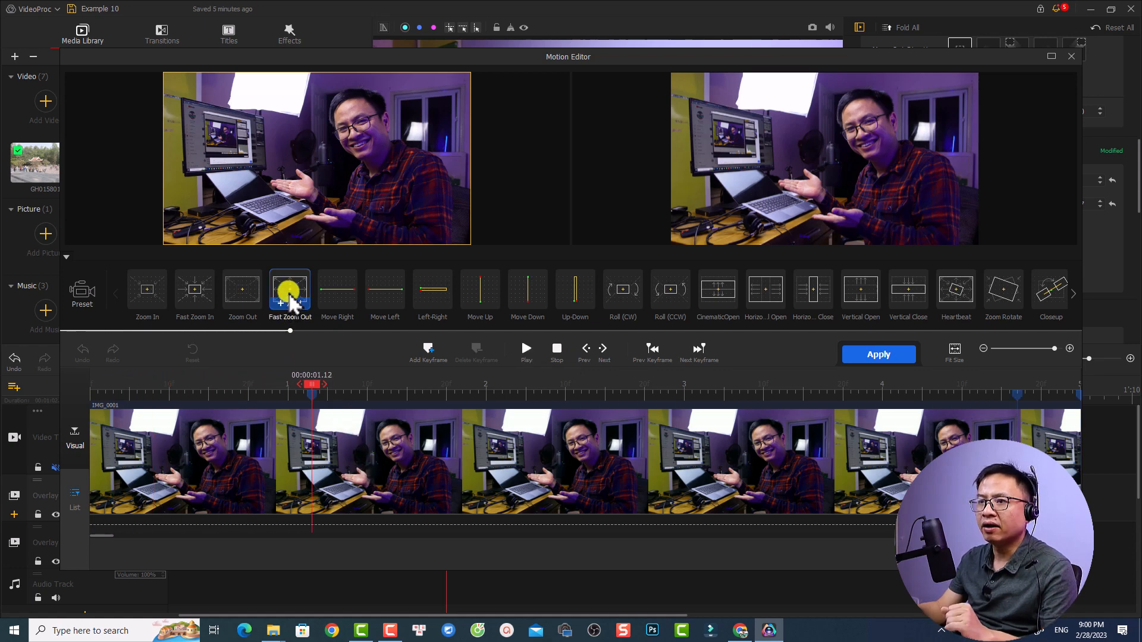
click(622, 292)
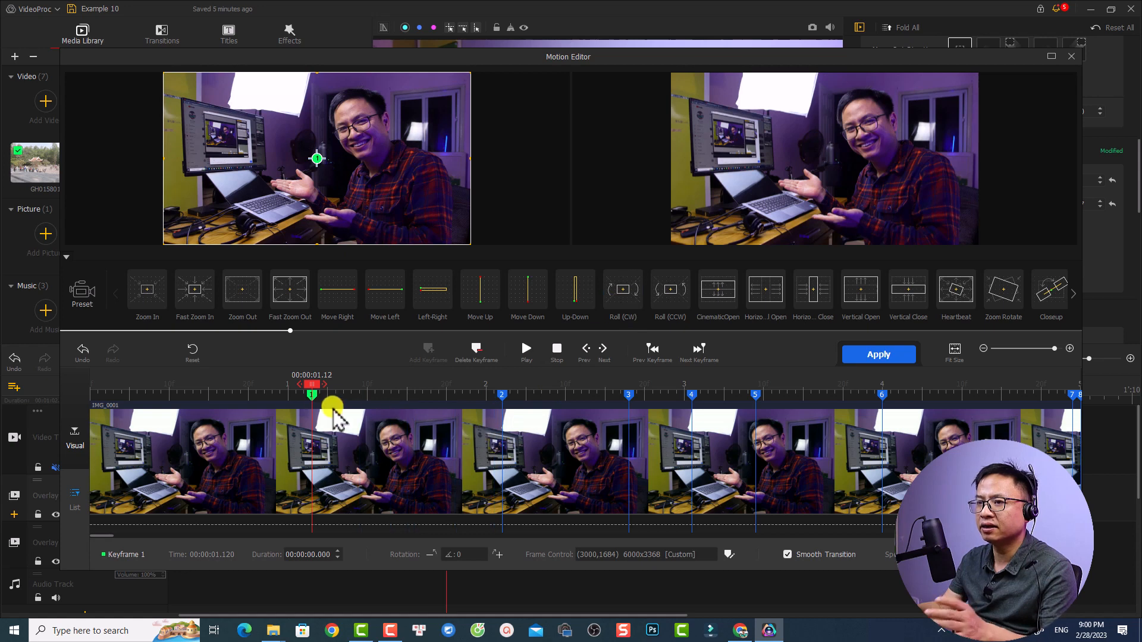
click(144, 394)
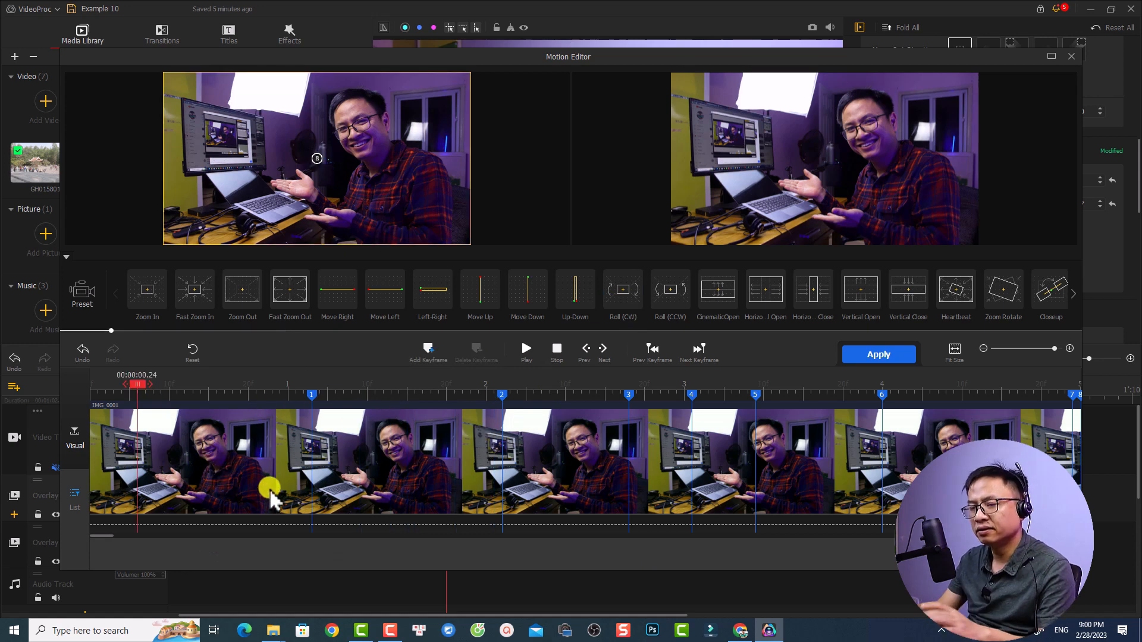
key(space)
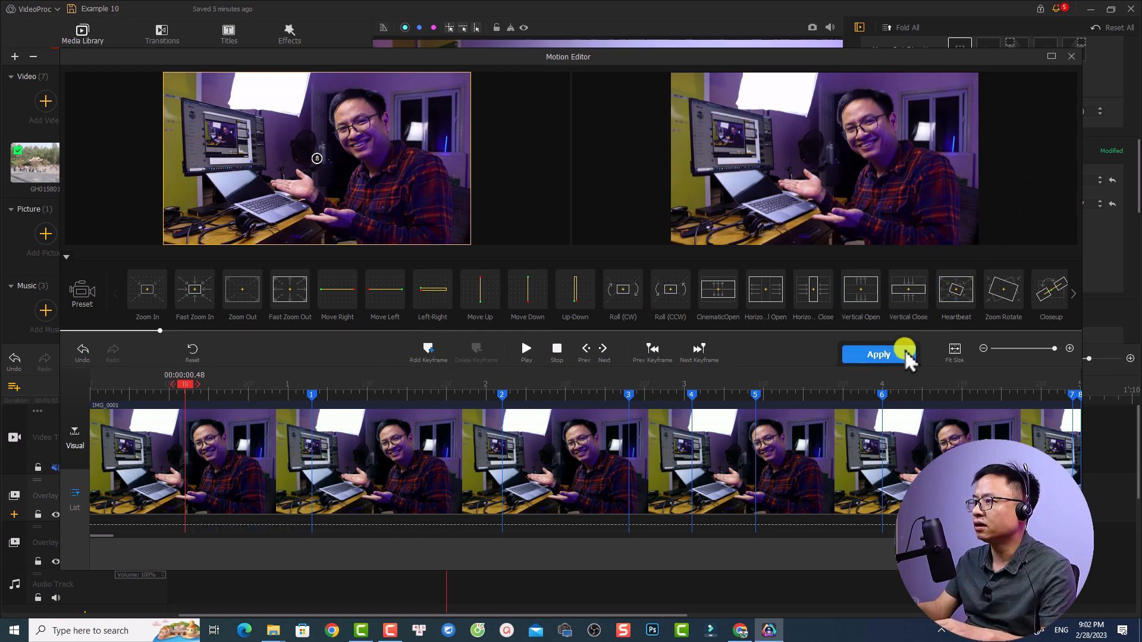
click(878, 355)
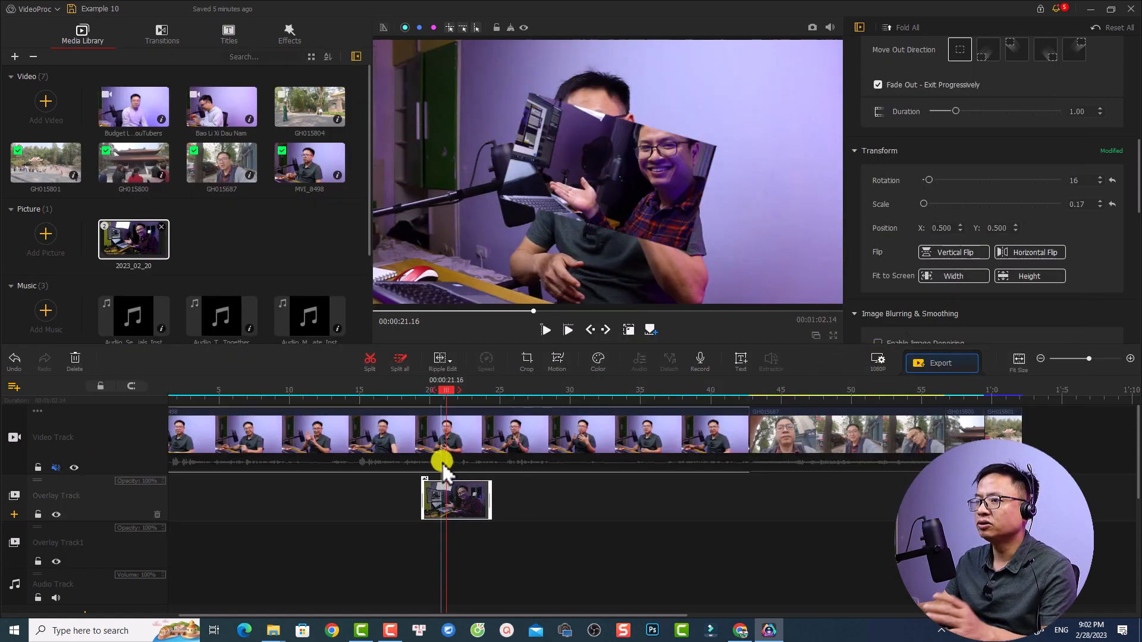
Play the timeline from 00:00:19.03 to preview the overlay picture's motion
click(416, 382)
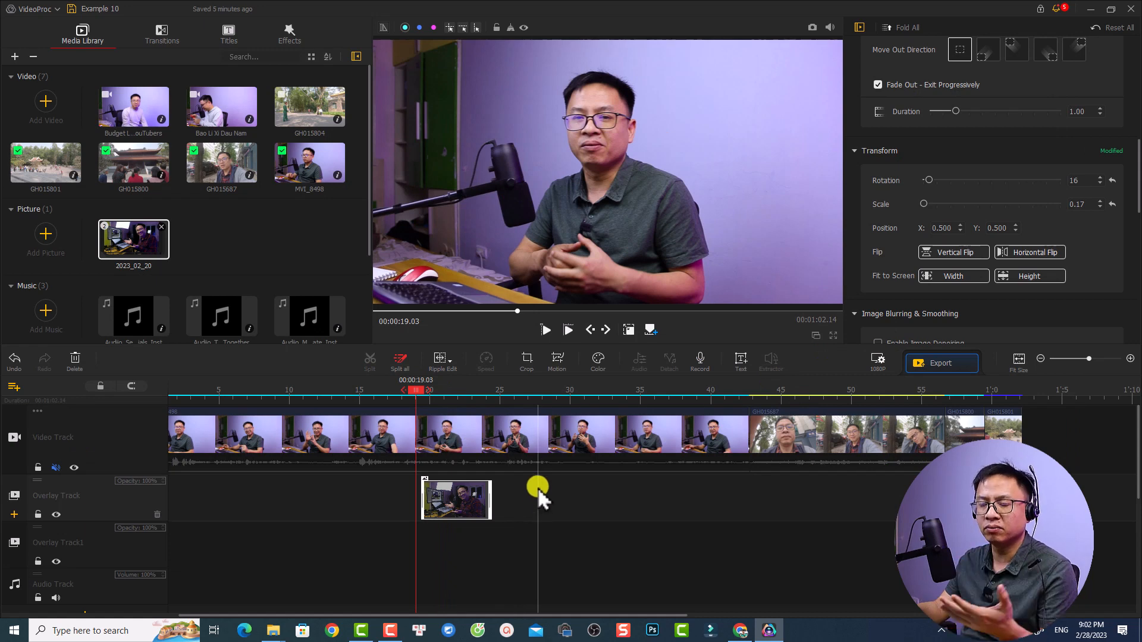
key(space)
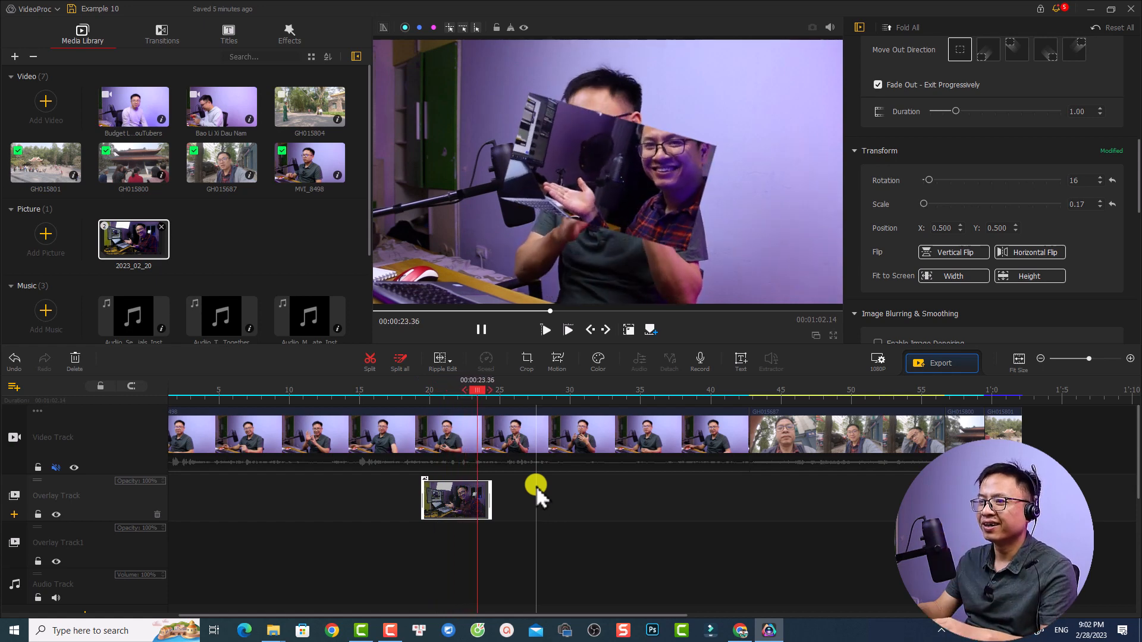
key(space)
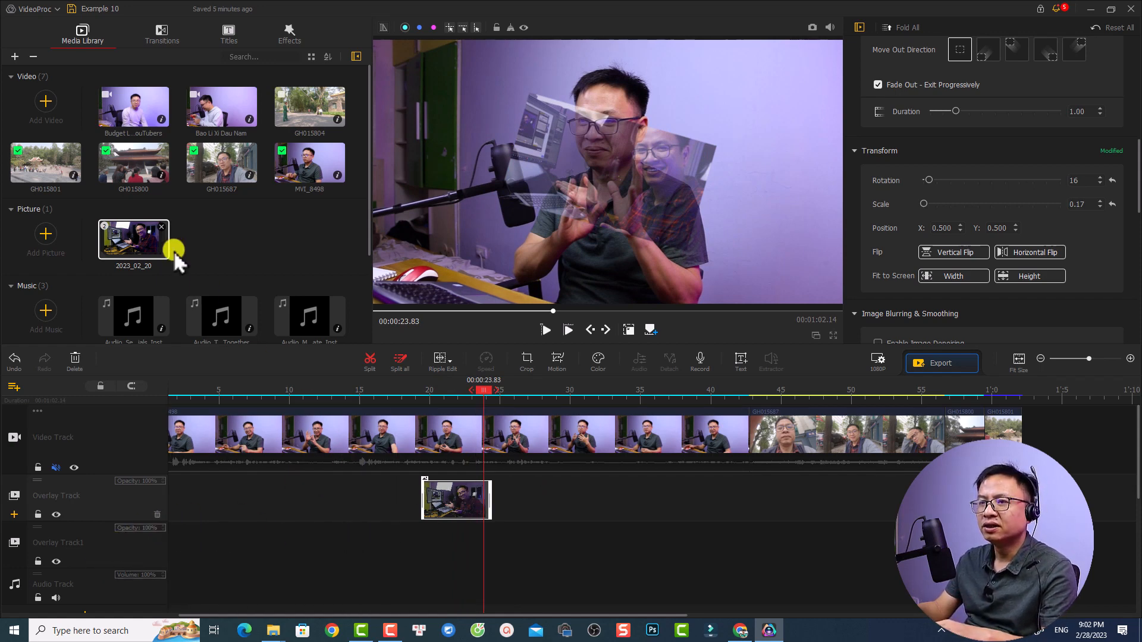
Place the 2023_02_20 picture group on Overlay Track1 and add another overlay track below it
drag(144, 247, 681, 562)
click(617, 544)
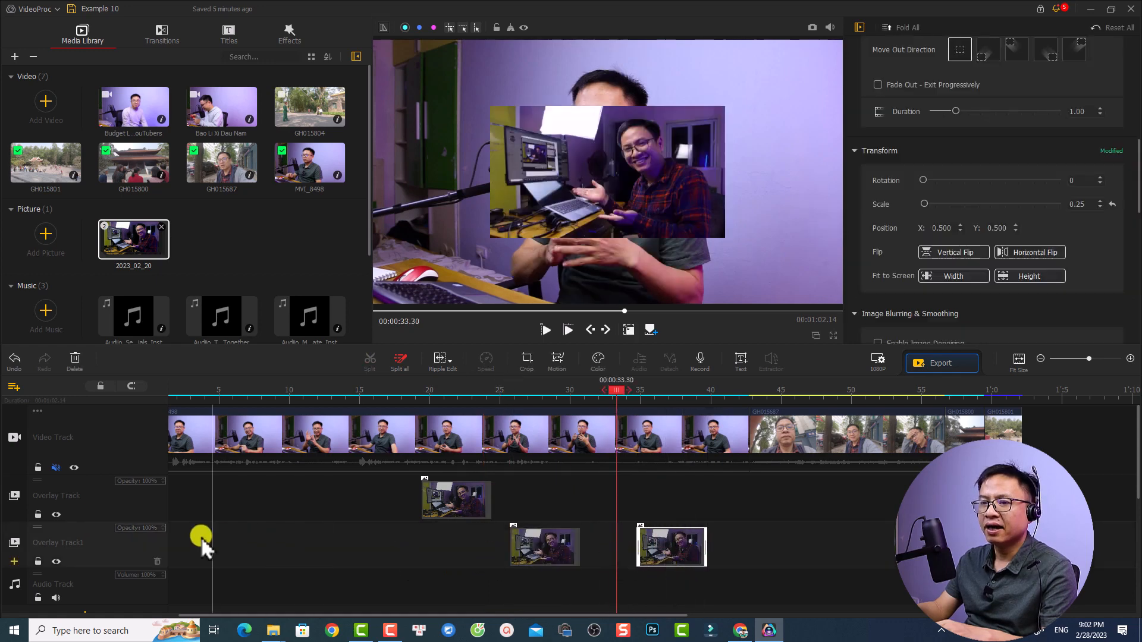
click(14, 562)
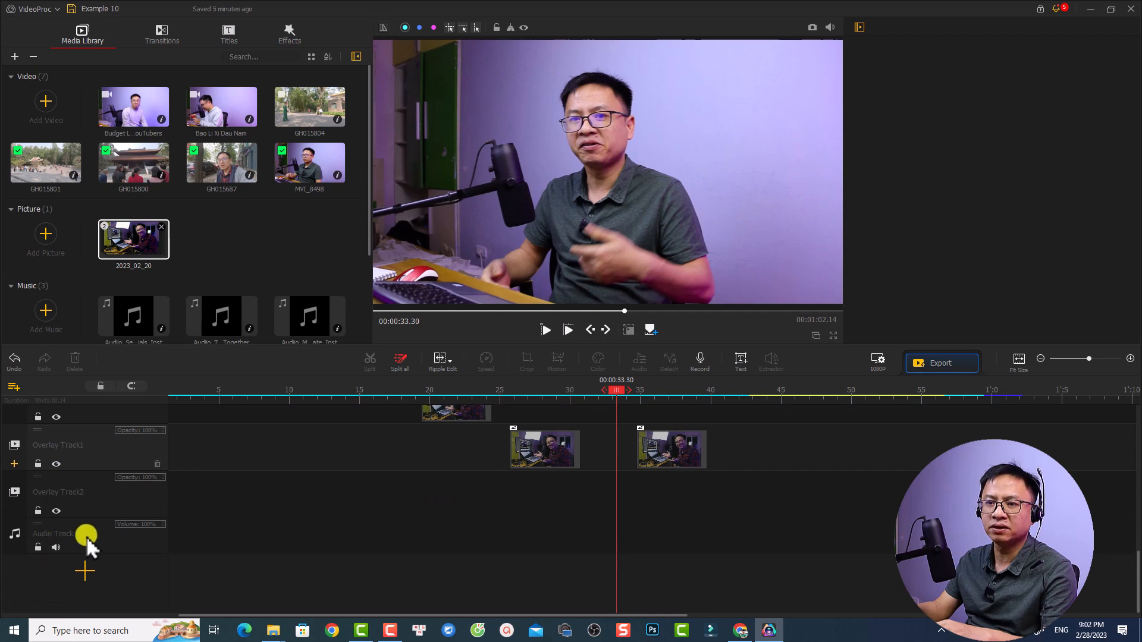
Add the Title 2 template below the Audio Track at 00:00:12.43 and play the timeline to preview it
click(327, 515)
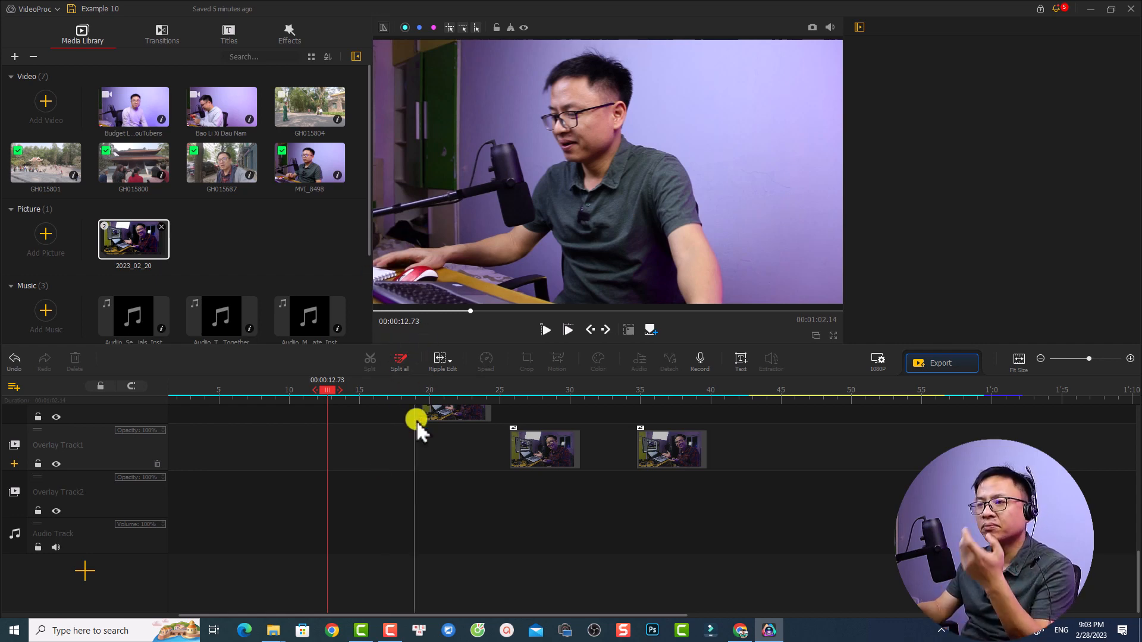
scroll(419, 476, up, 2)
scroll(419, 477, up, 1)
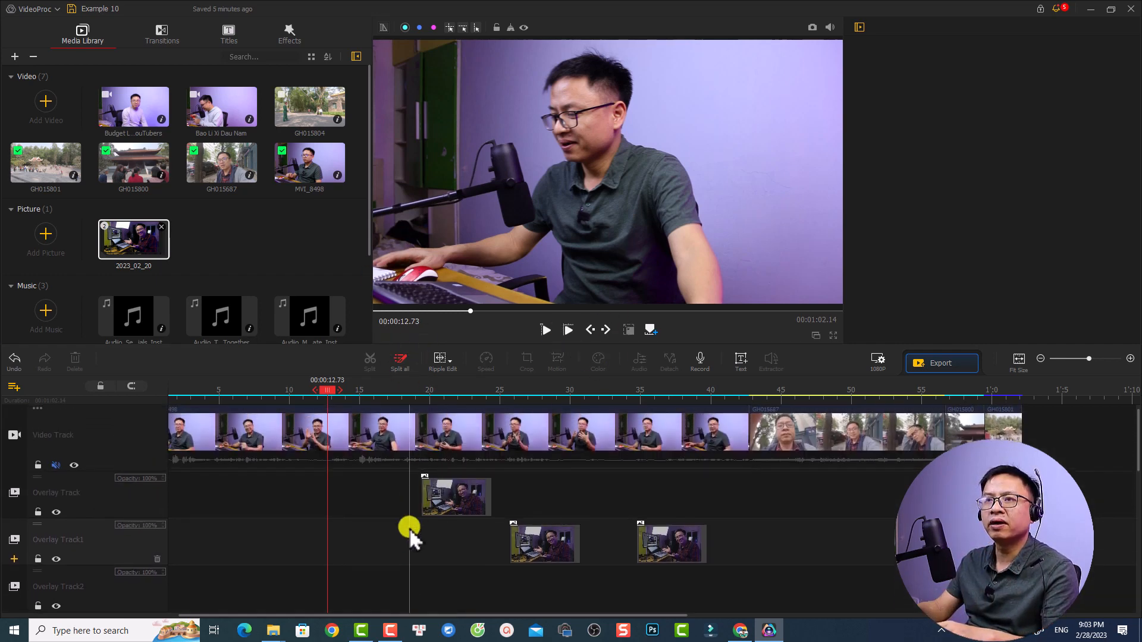
scroll(409, 528, down, 3)
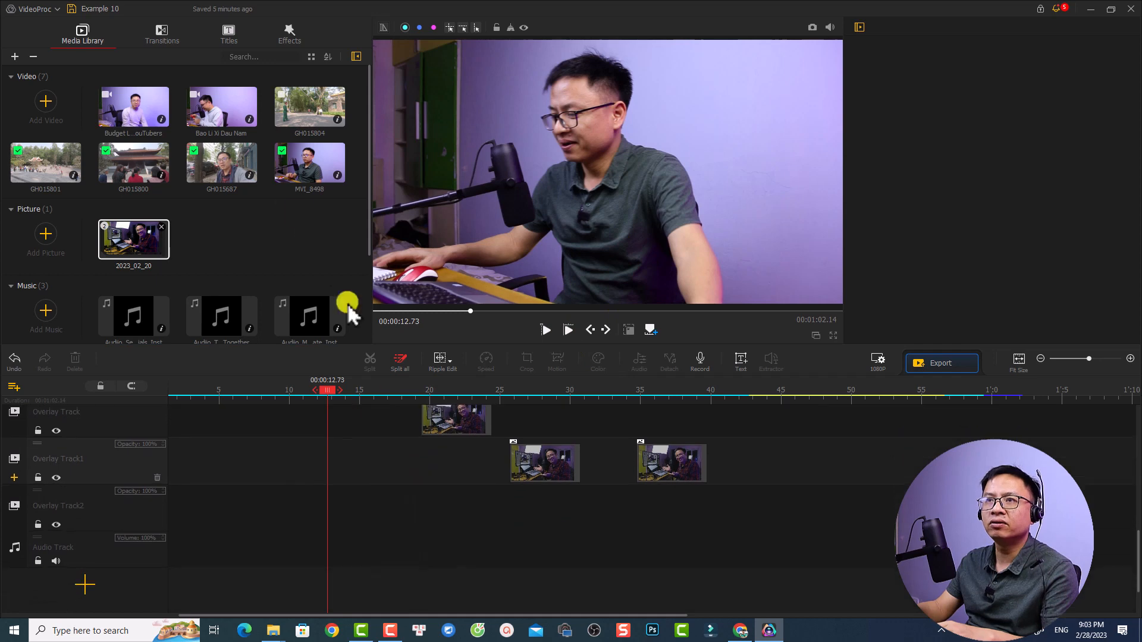
click(228, 33)
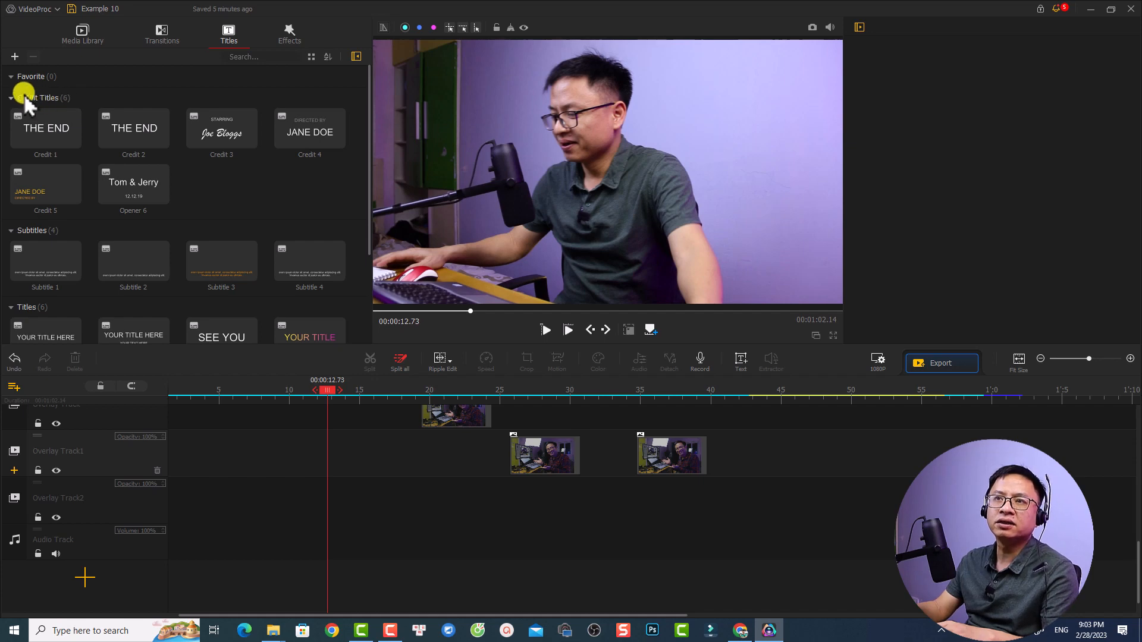
scroll(103, 219, down, 3)
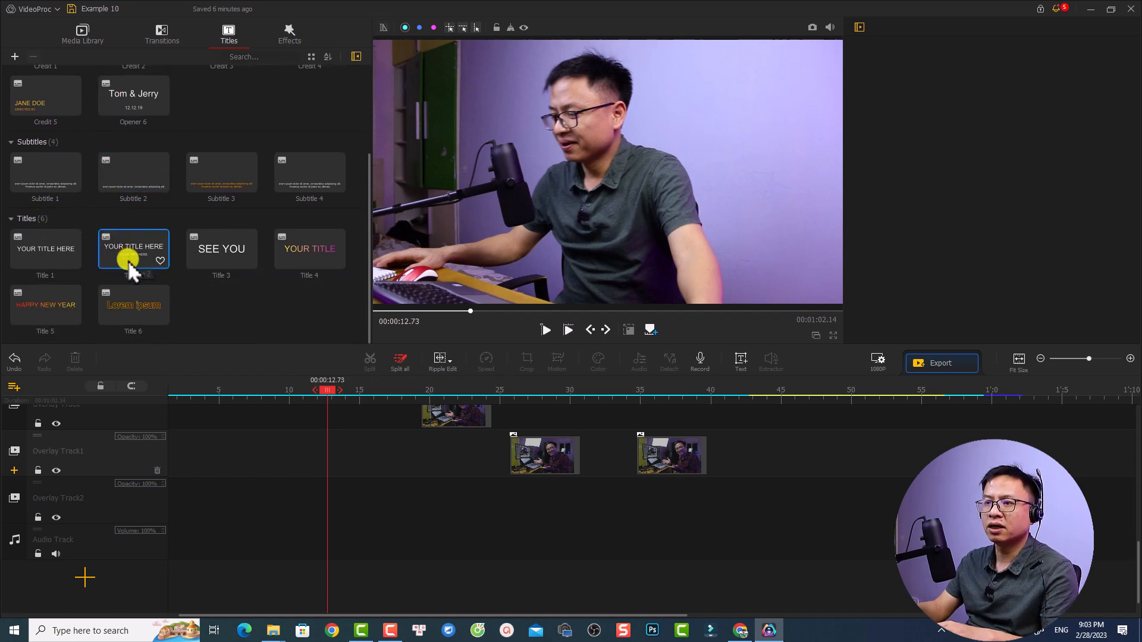
drag(127, 261, 337, 530)
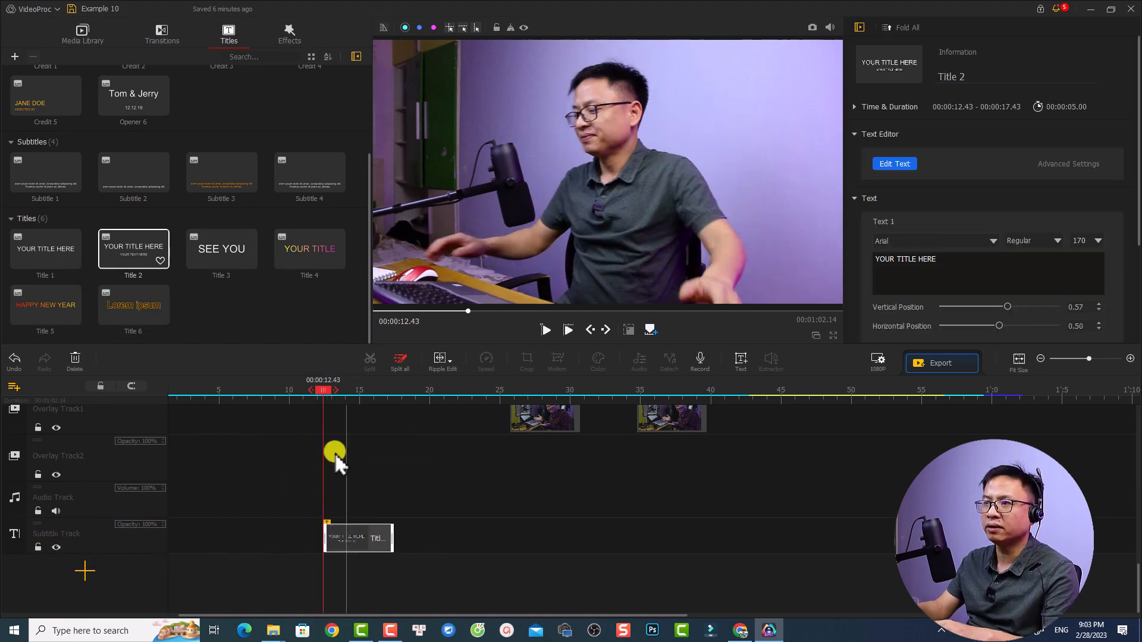
key(space)
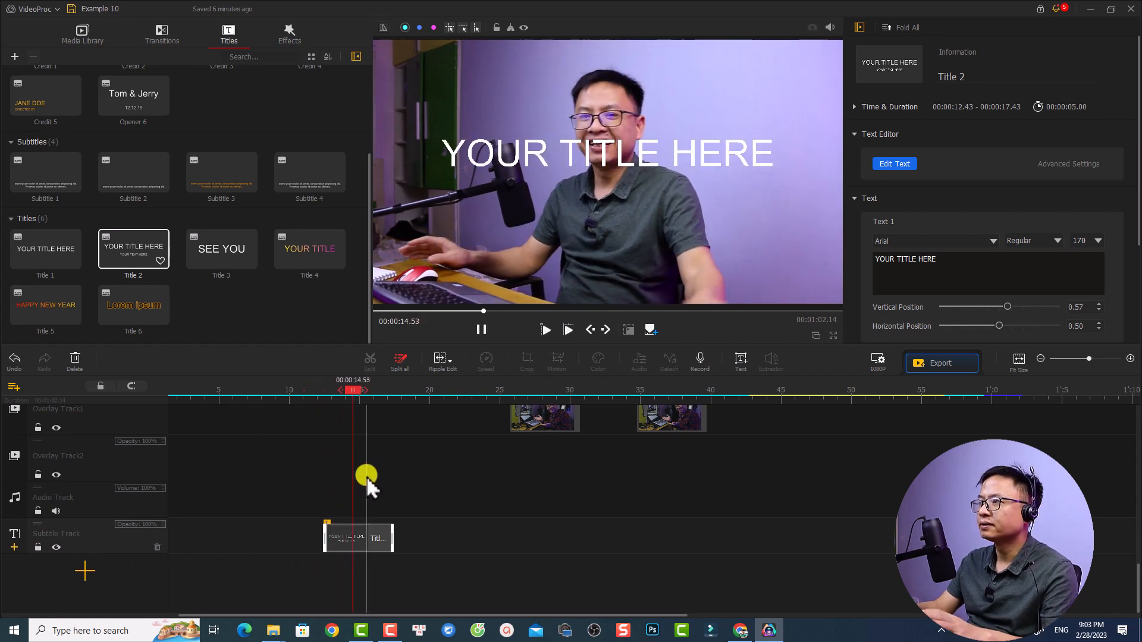
key(space)
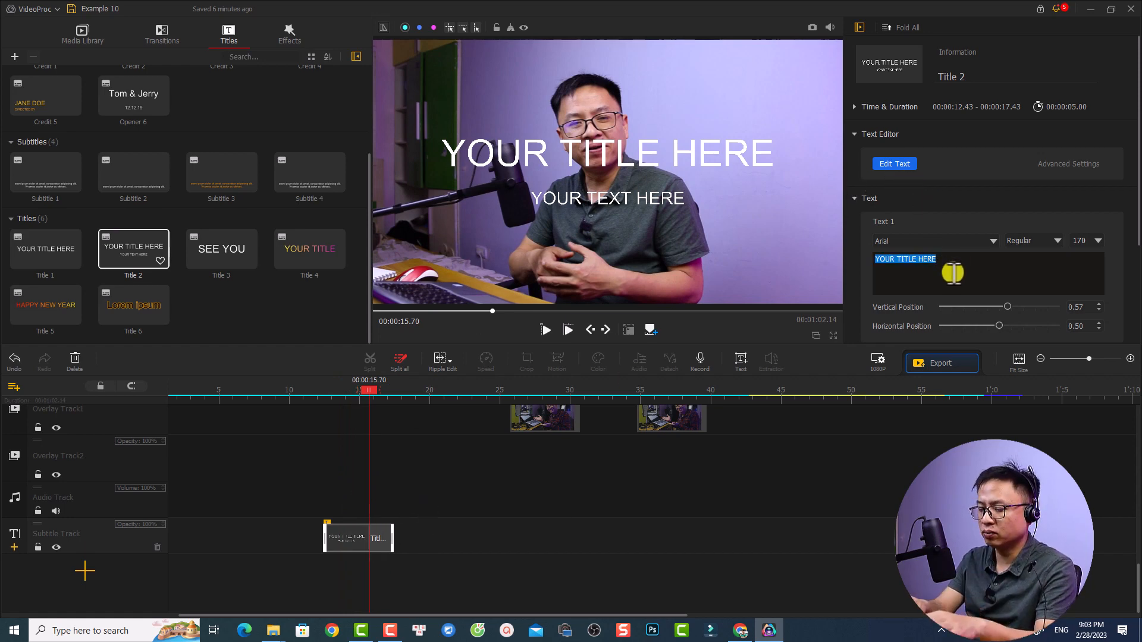
Replace the Title 2 main line with the presenter's full name and its second line with "VideoProc Vlogger"
text(Jacky Nguyen)
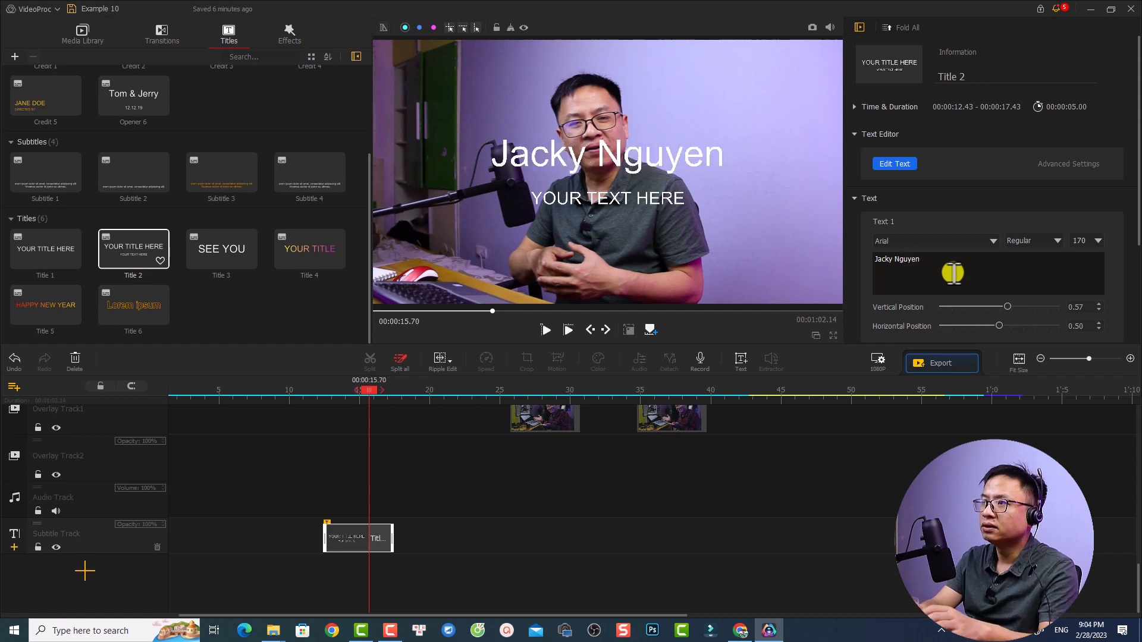
scroll(1101, 214, down, 2)
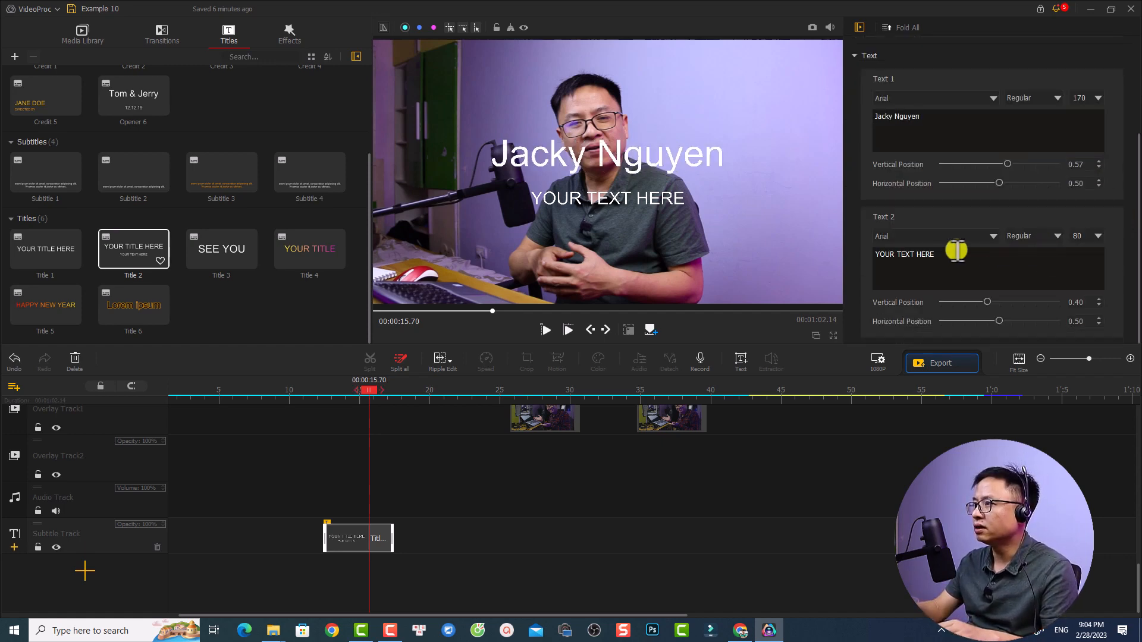
click(939, 279)
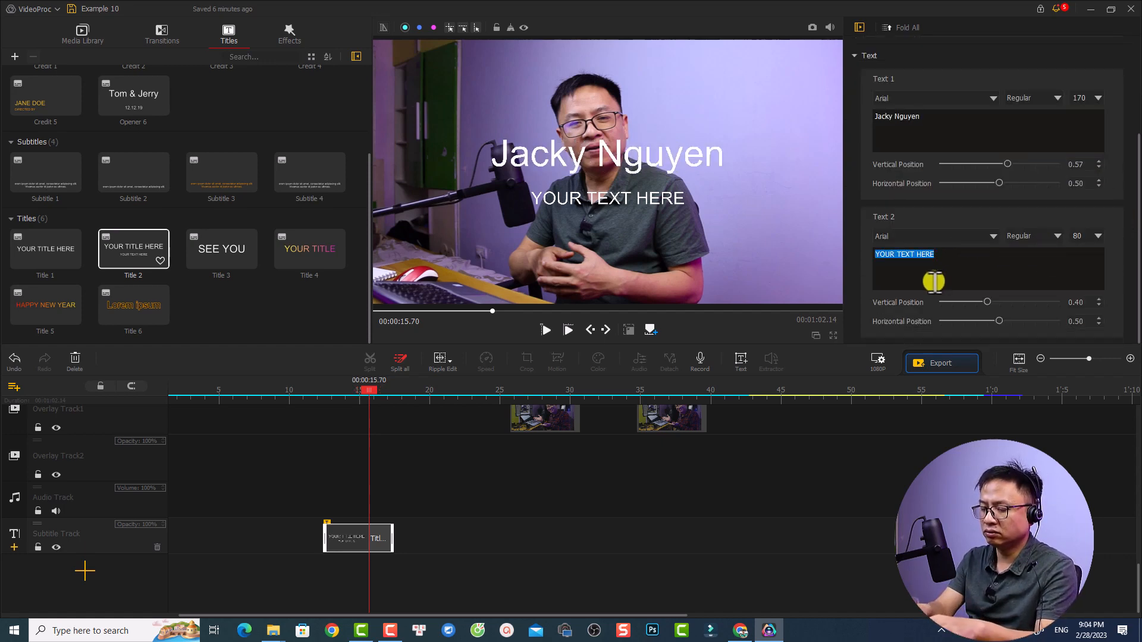
text(VideoPro)
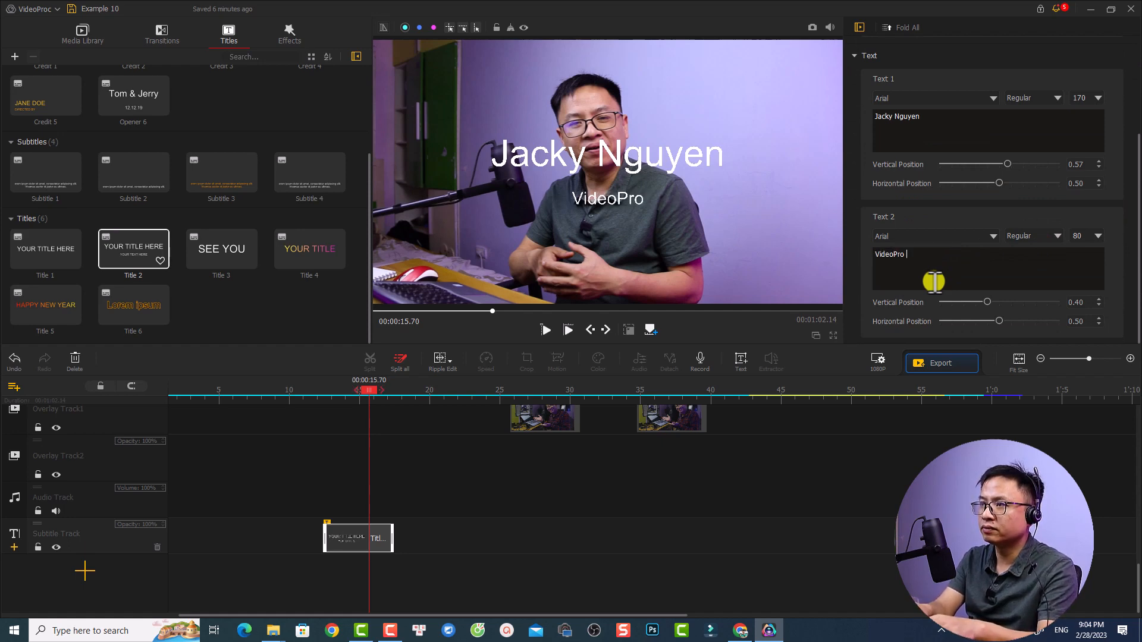
text(c V)
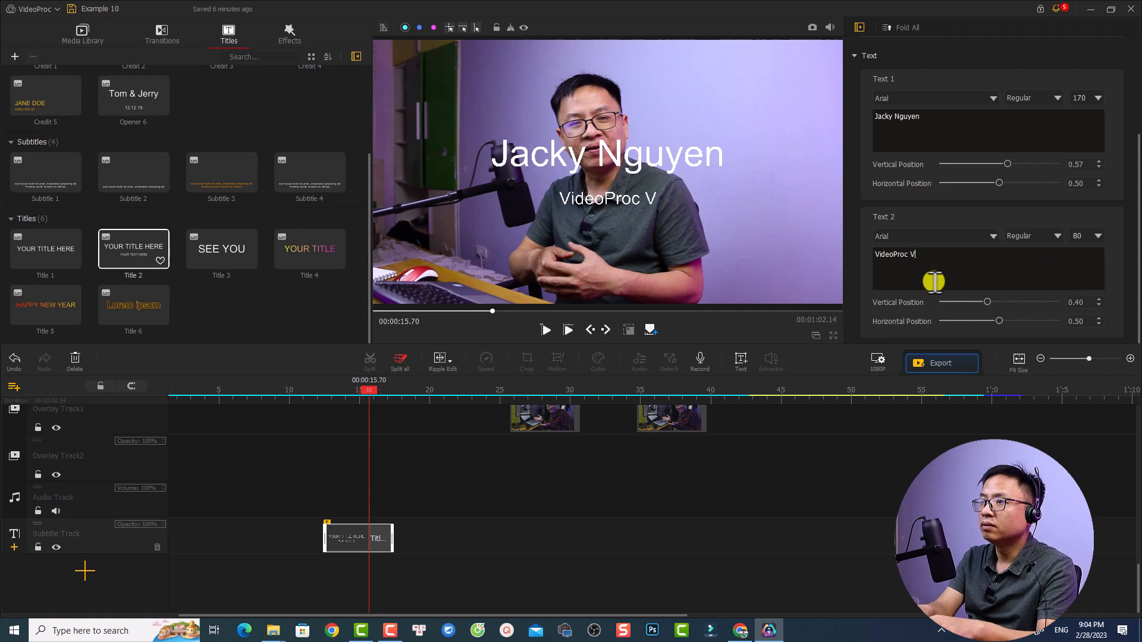
text(logger)
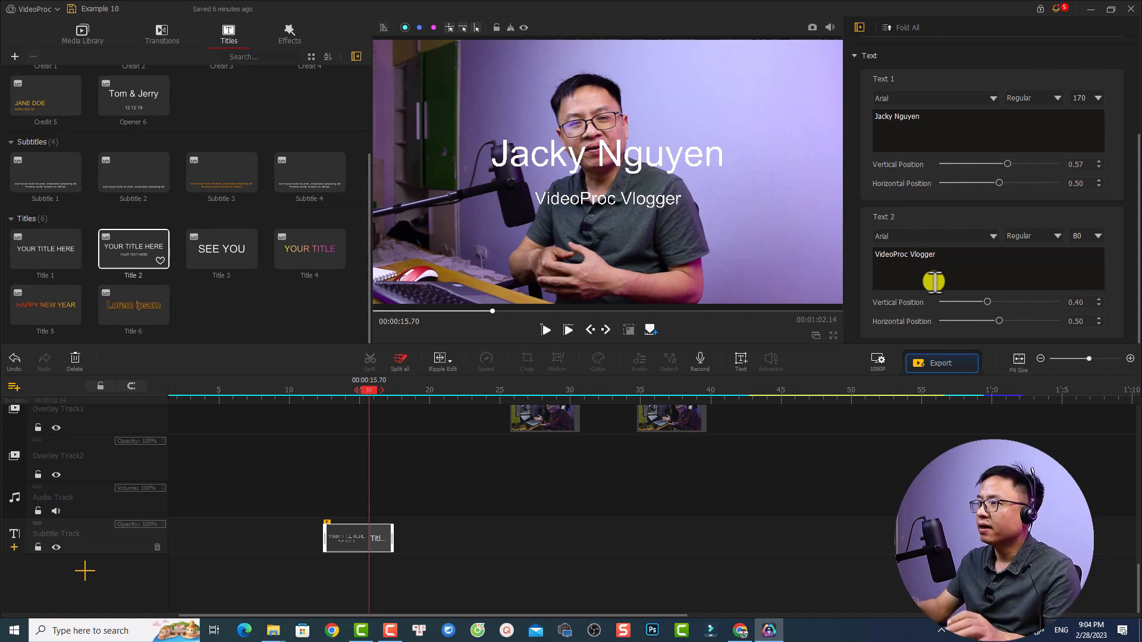
click(922, 239)
click(1018, 238)
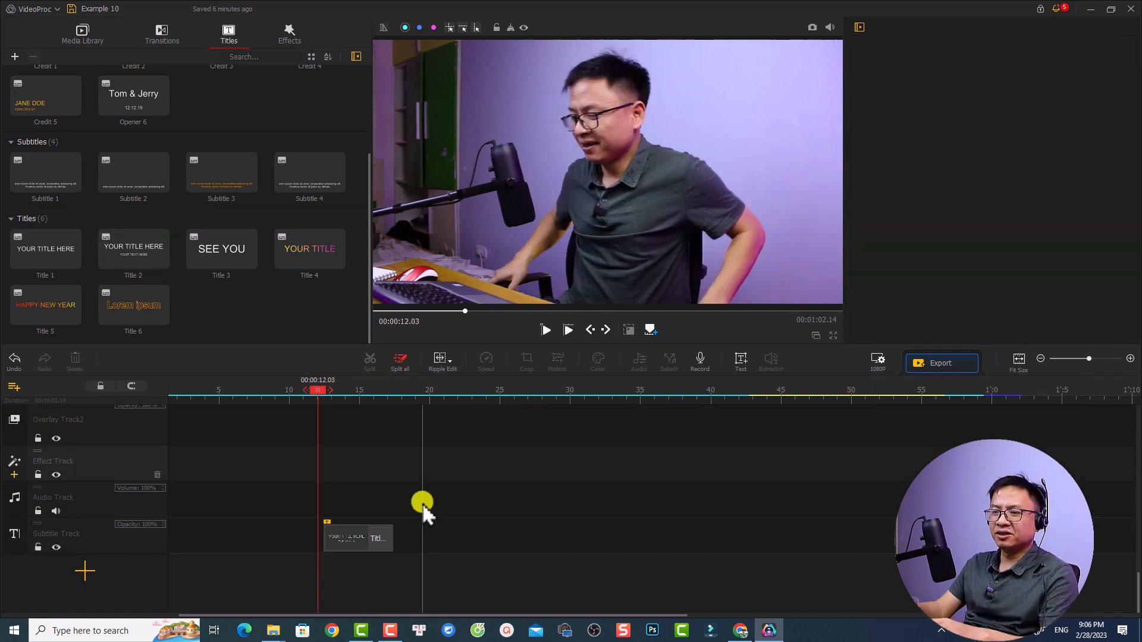
Play the timeline from 00:00:12.03 to preview the edited title over the video
key(space)
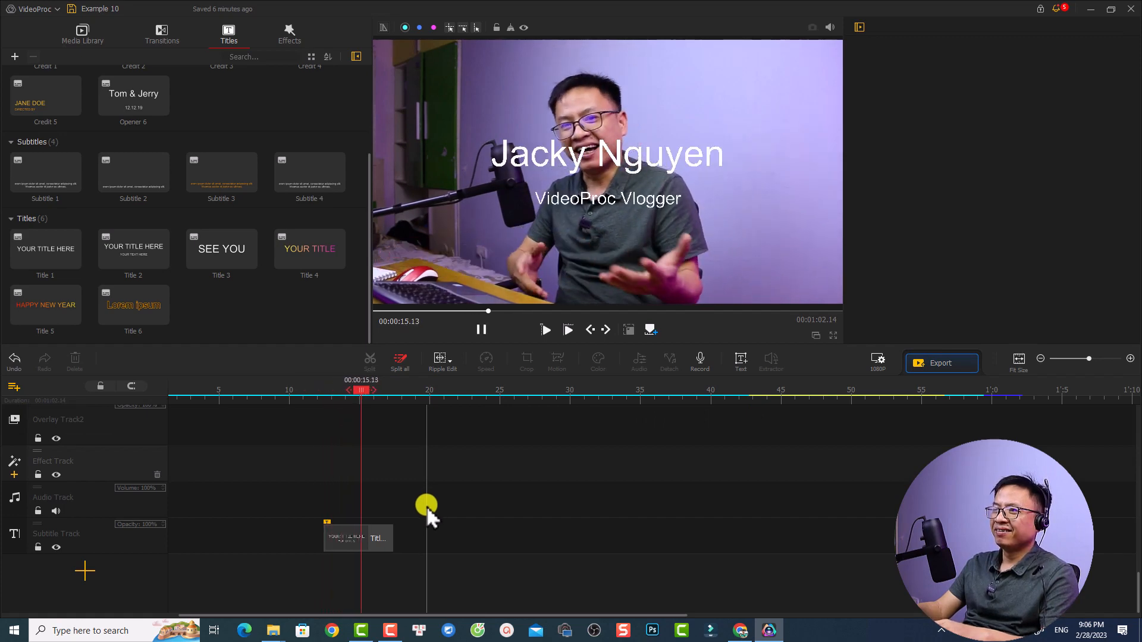
scroll(430, 505, up, 3)
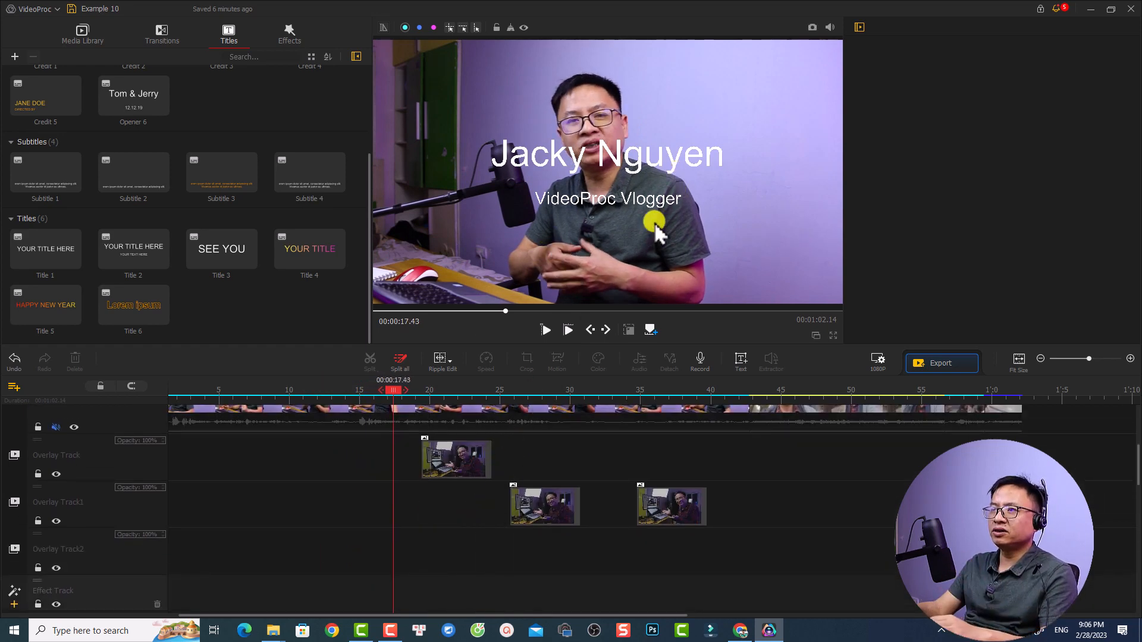
scroll(595, 441, up, 2)
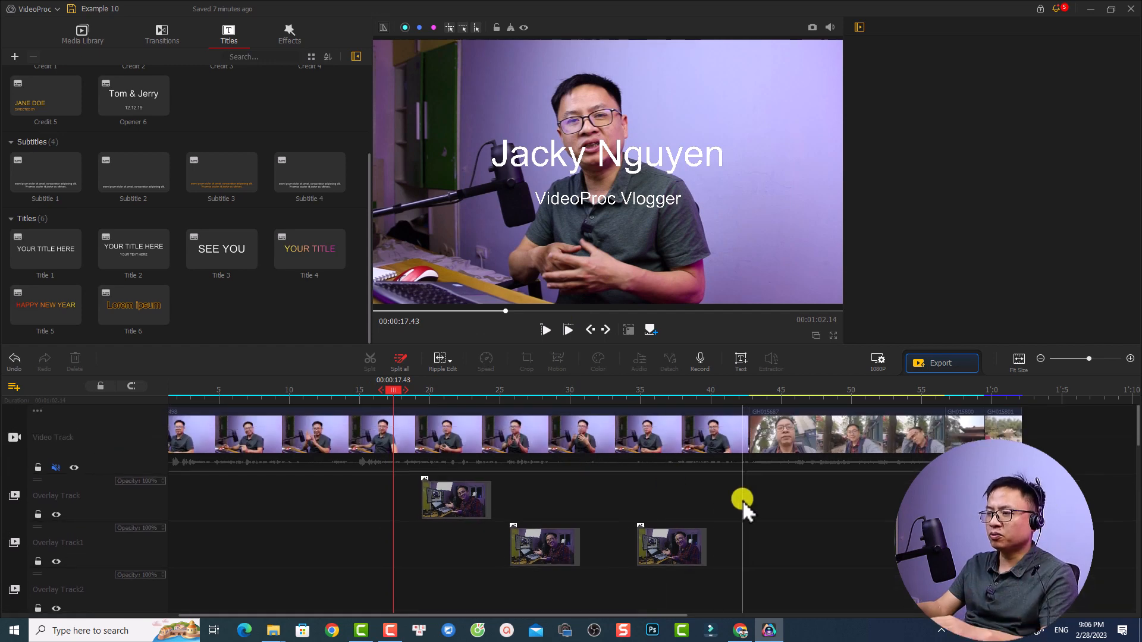
Delete the two pictures on Overlay Track1 and the picture on Overlay Track
scroll(595, 536, right, 1)
click(543, 544)
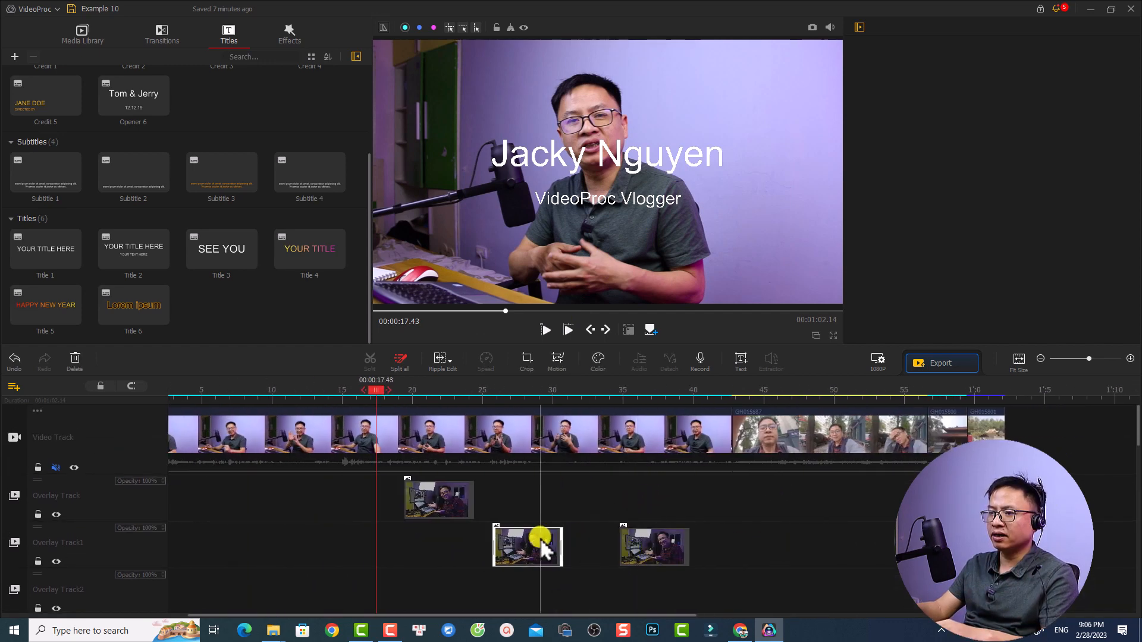
key(Delete)
click(654, 548)
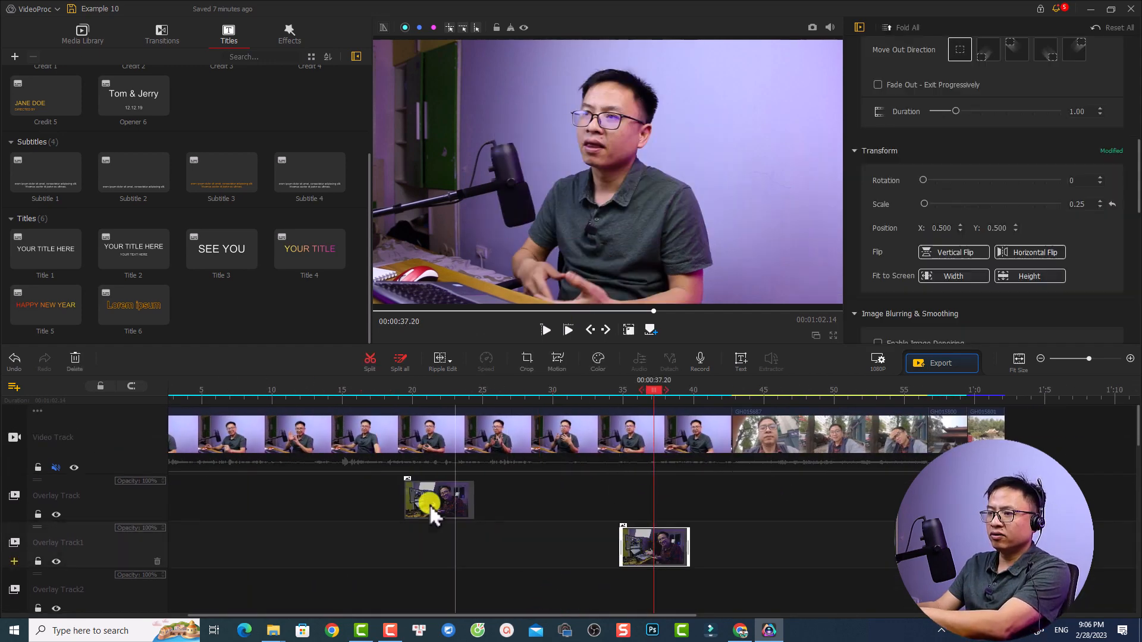
key(Delete)
click(460, 509)
key(Delete)
Add the Circular Mask filter to the Effect Track at 00:00:03.56
click(320, 387)
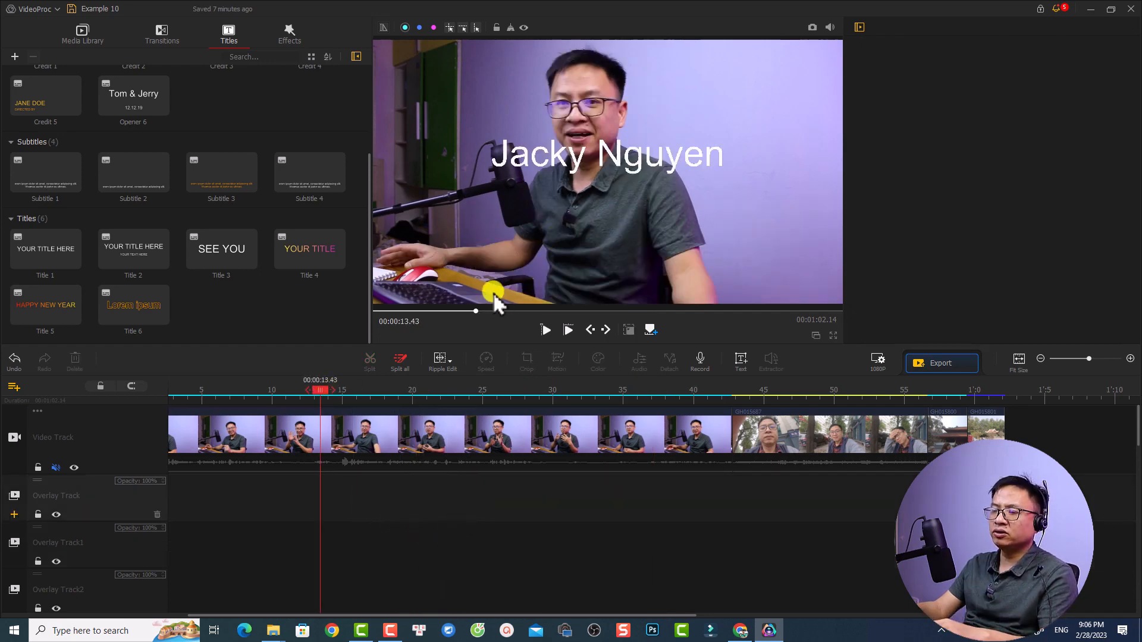
click(180, 386)
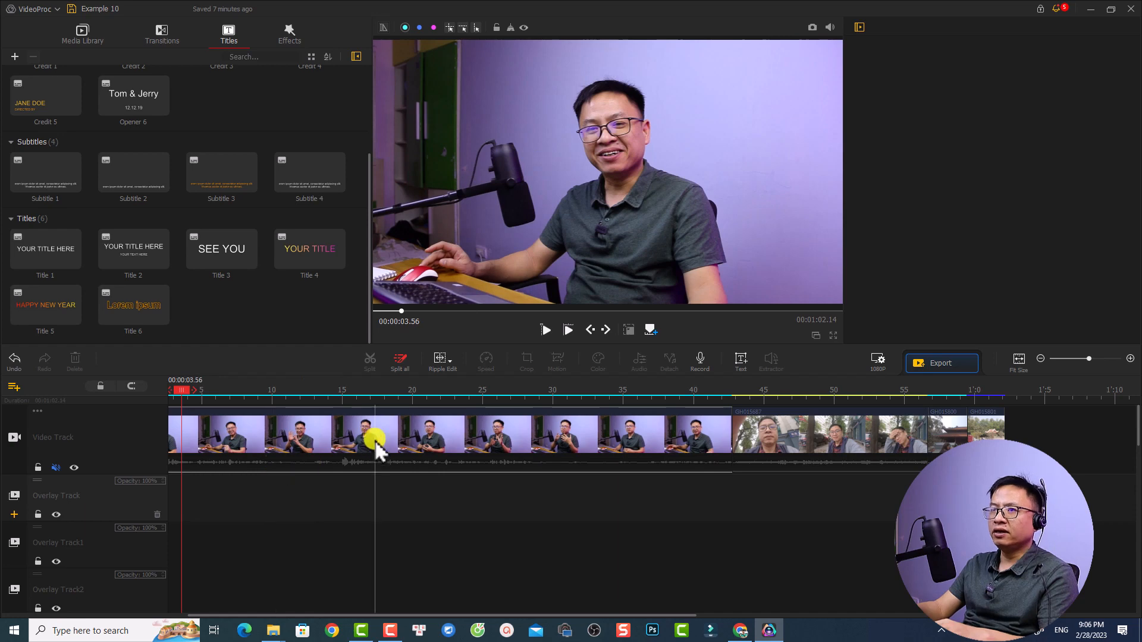
click(288, 36)
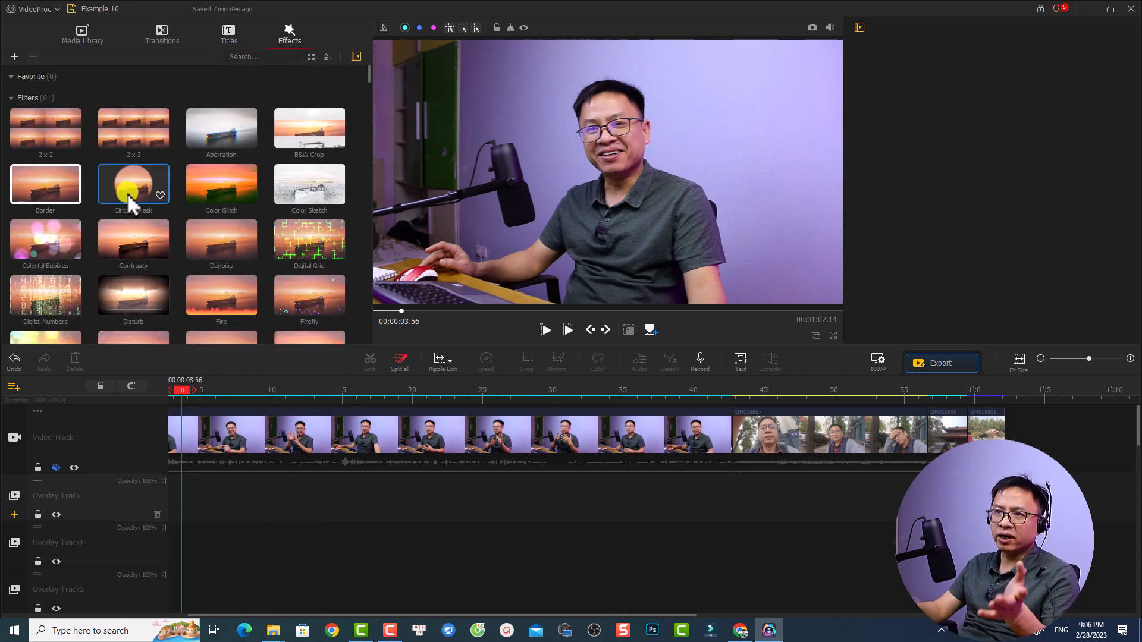
drag(130, 205, 193, 590)
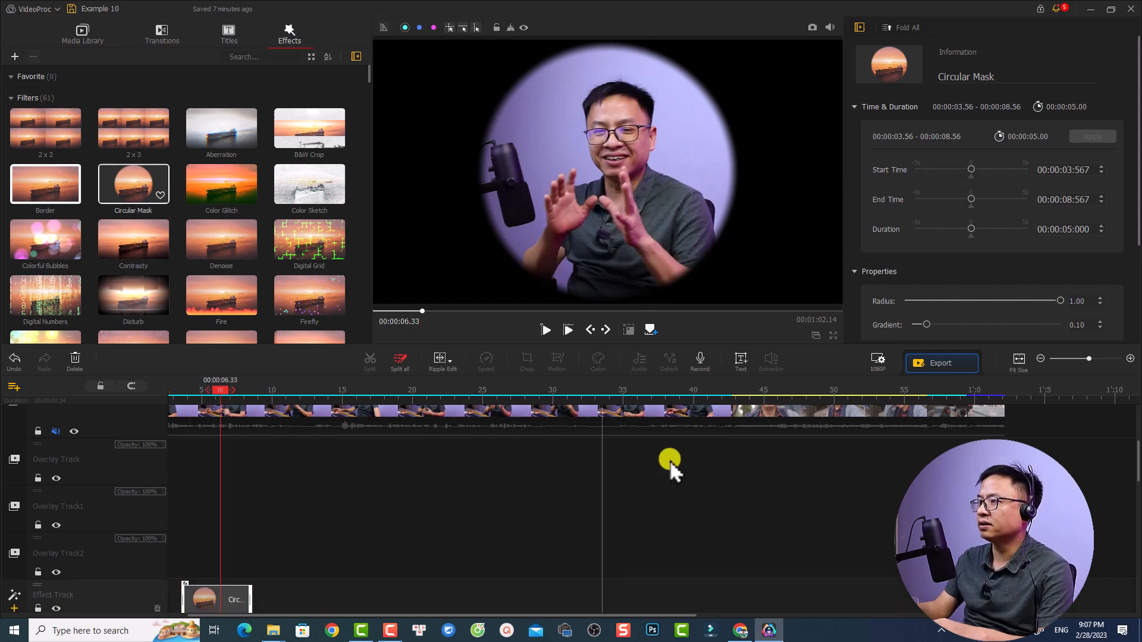
Set the Circular Mask's radius to 0.79 and its gradient to 0.02
scroll(1051, 295, down, 2)
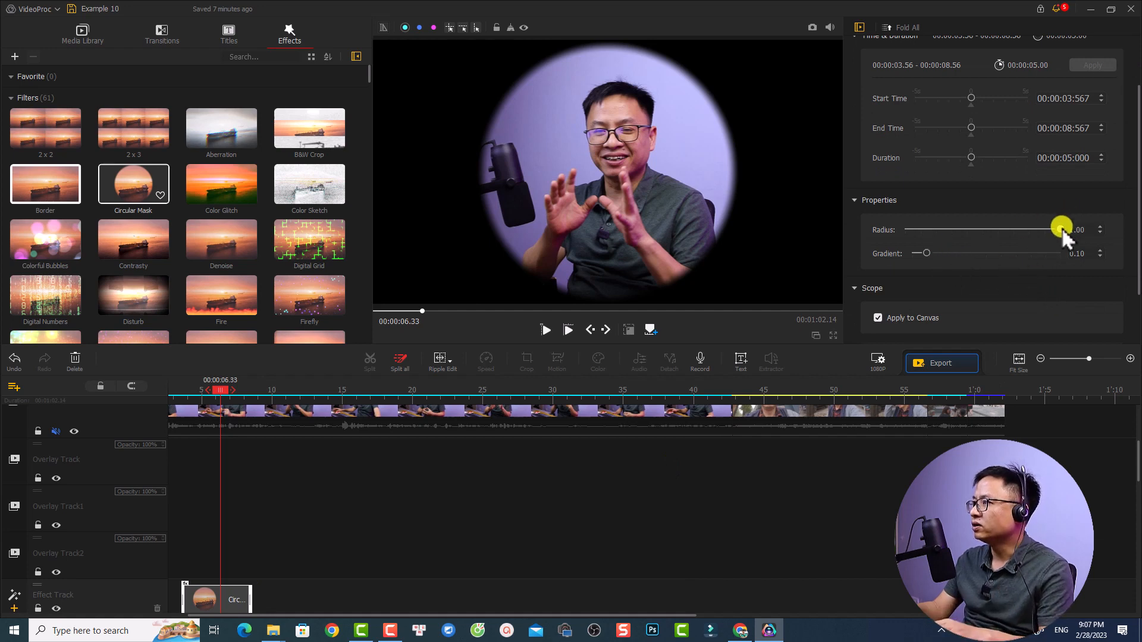
drag(1061, 229, 1027, 229)
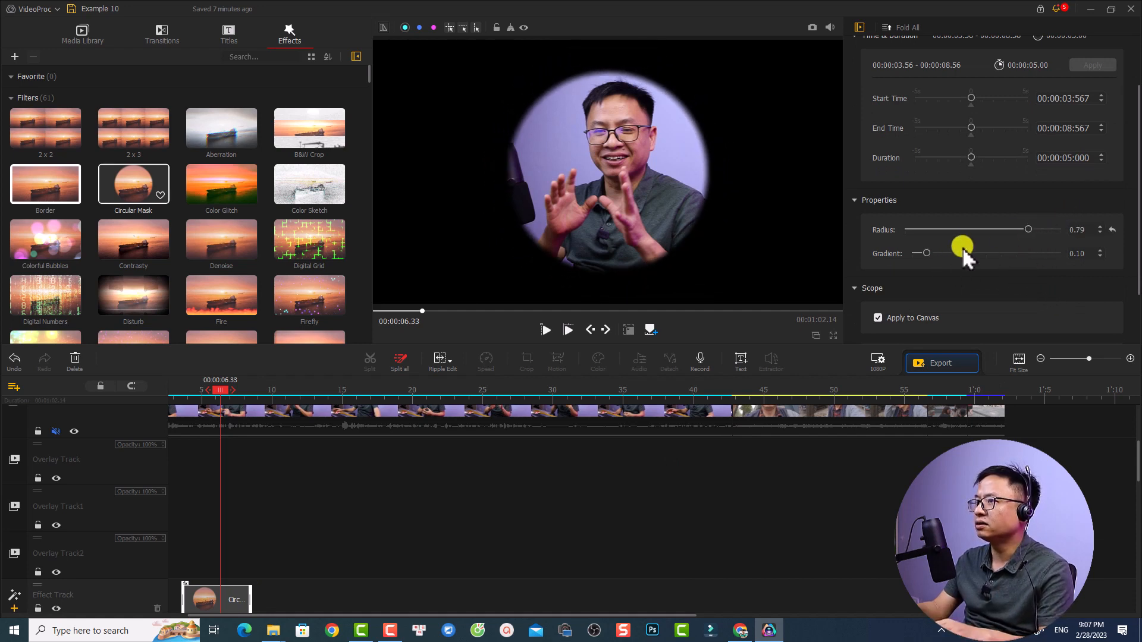
mouse_move(925, 255)
mouse_down()
mouse_move(939, 260)
mouse_move(914, 255)
mouse_up()
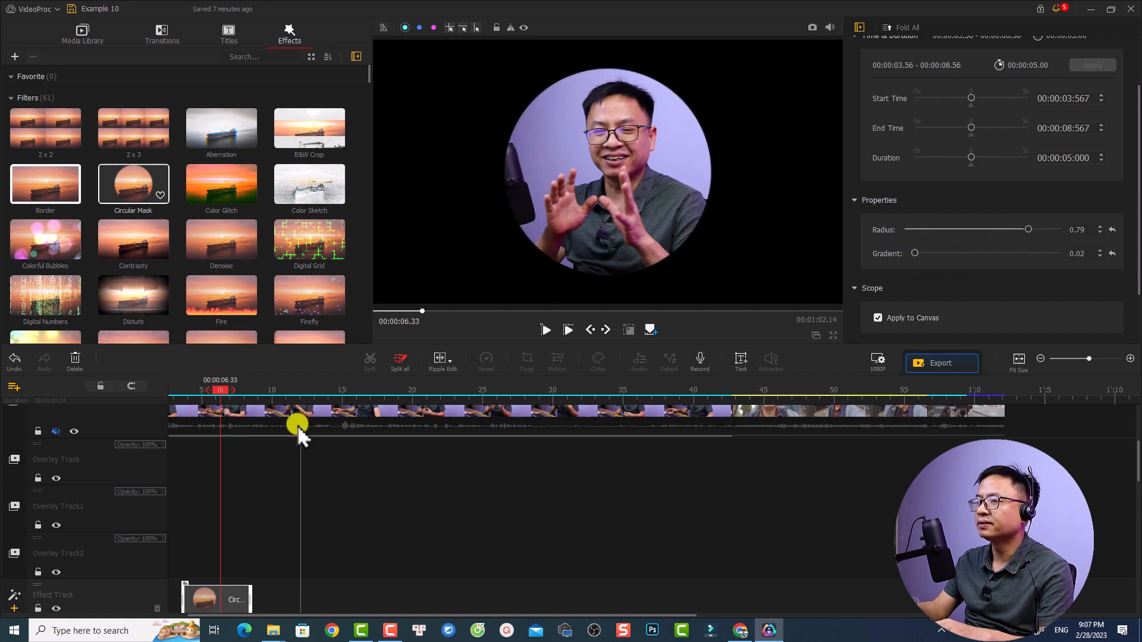
Play the timeline from the beginning of the Circular Mask effect to preview it
mouse_move(222, 400)
mouse_down()
mouse_move(166, 401)
mouse_move(201, 405)
mouse_up()
key(space)
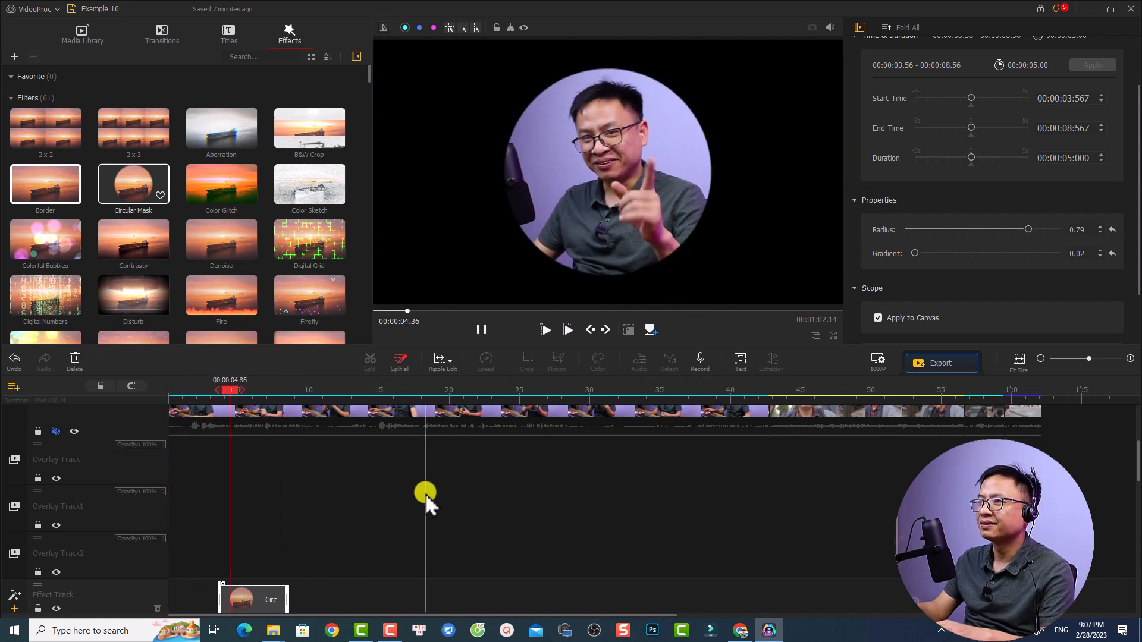
key(space)
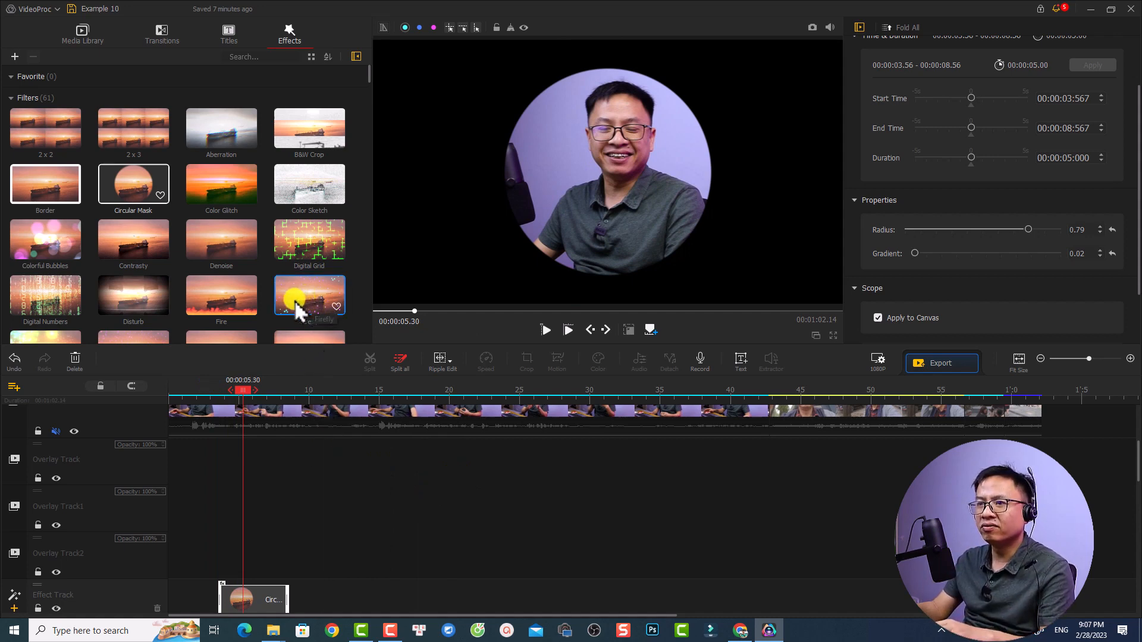
Add the Firefly filter to the Effect Track directly after Circular Mask at 00:00:08.56 and play it to preview
drag(312, 301, 302, 597)
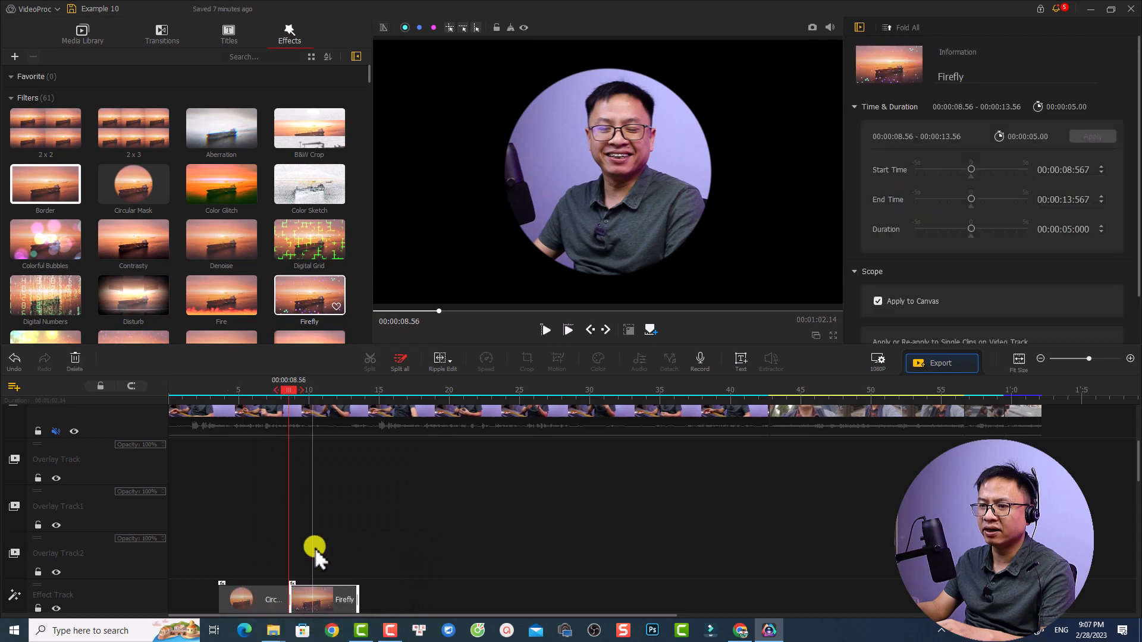
click(290, 390)
key(space)
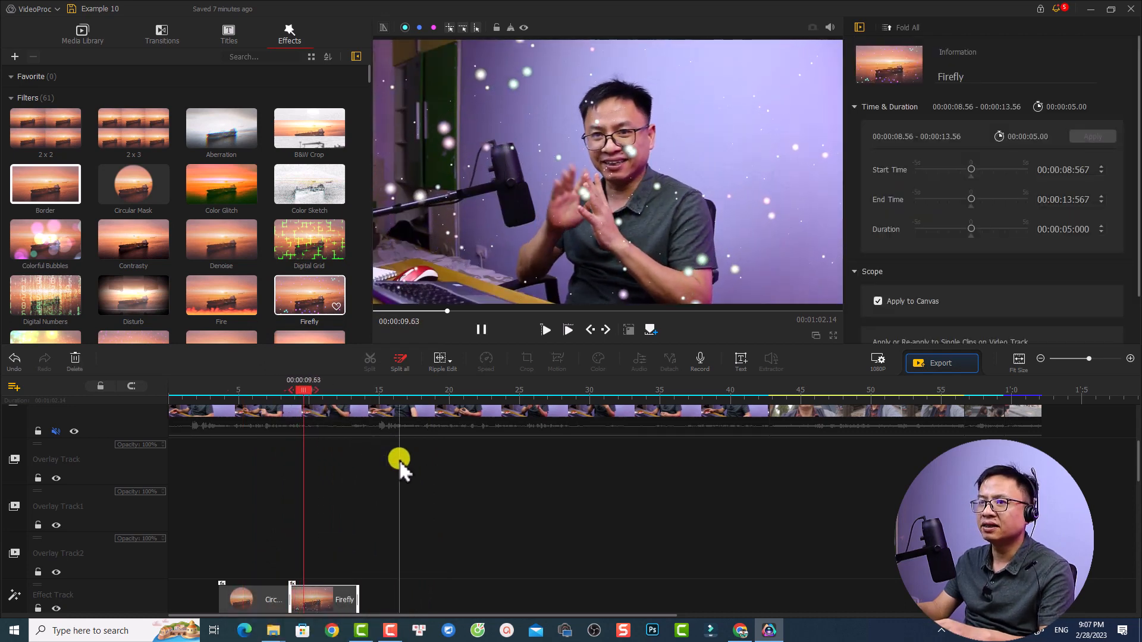
Place the green-screen clip of the office worker on Overlay Track at 00:00:10.13 and fit it to the screen height
scroll(399, 460, up, 2)
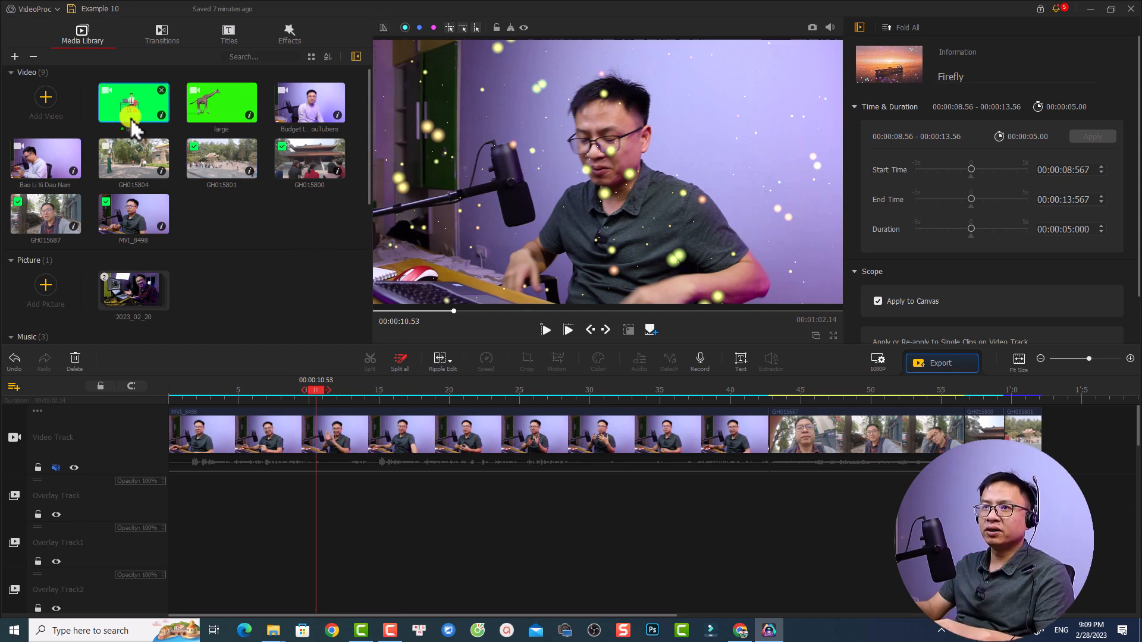
drag(129, 108, 326, 501)
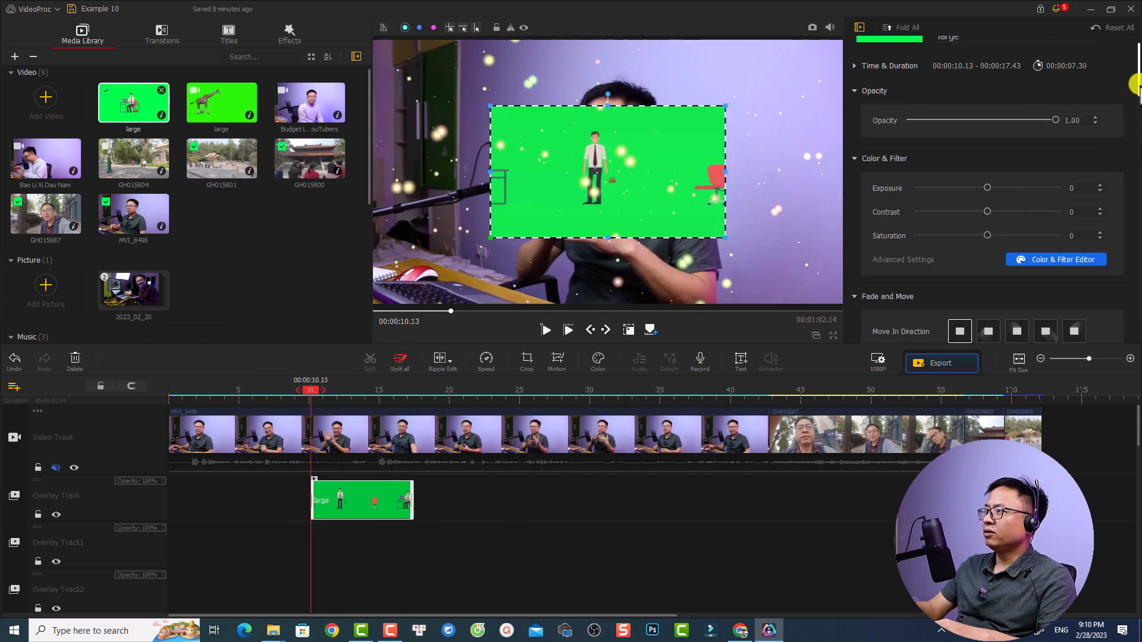
drag(1137, 88, 1137, 160)
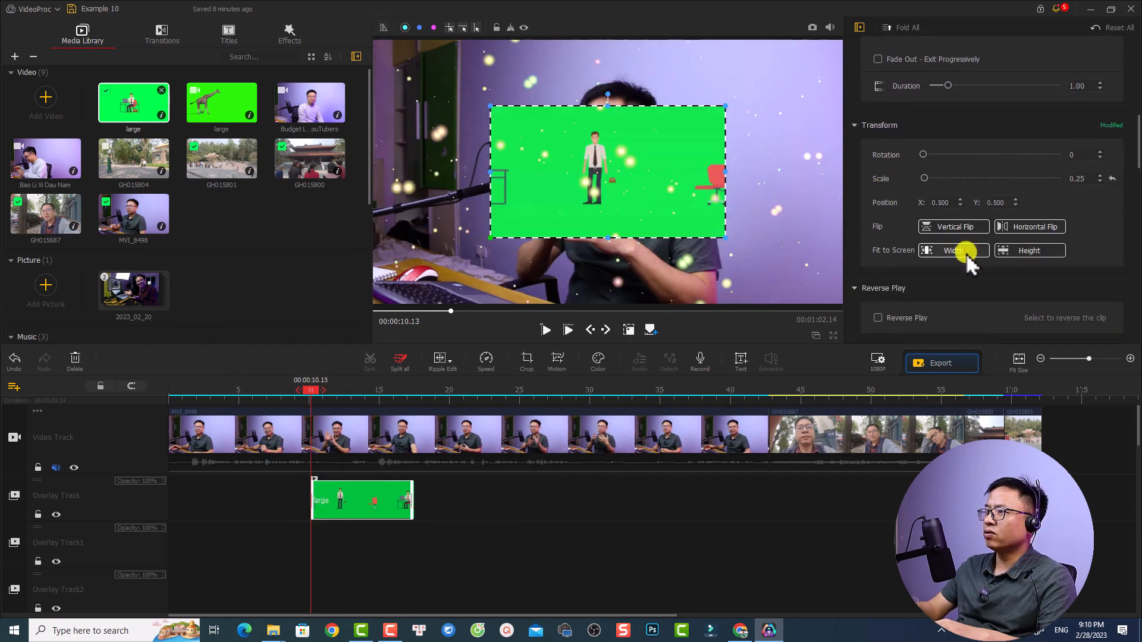
click(1029, 249)
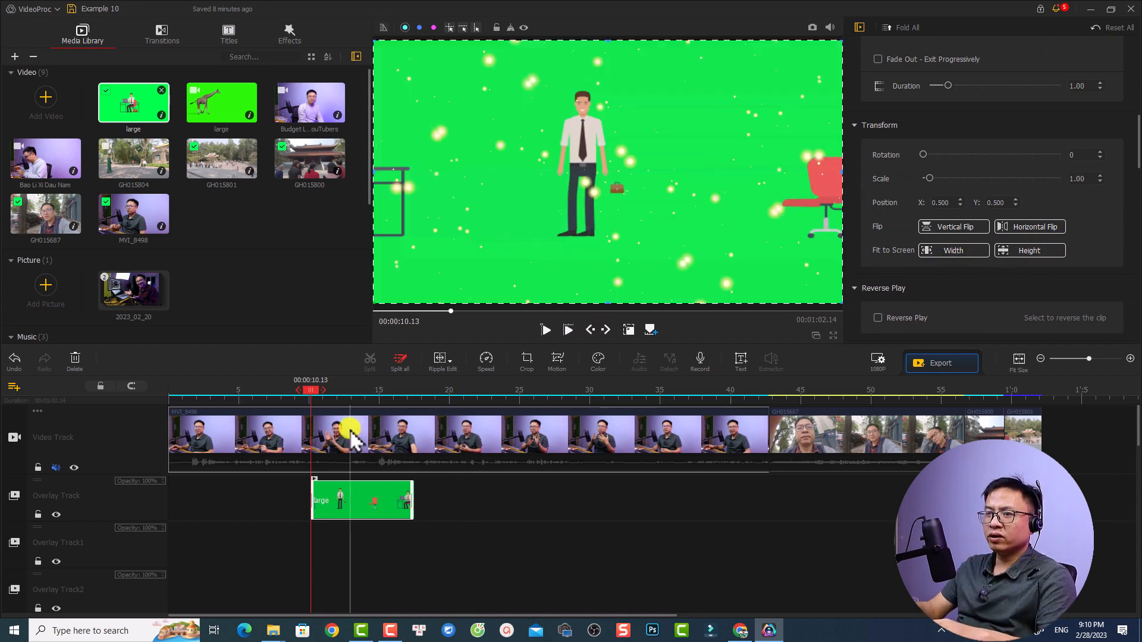
Enable Chroma Key (Green Screen) with the green color for the office worker clip on Overlay Track
scroll(1077, 214, down, 8)
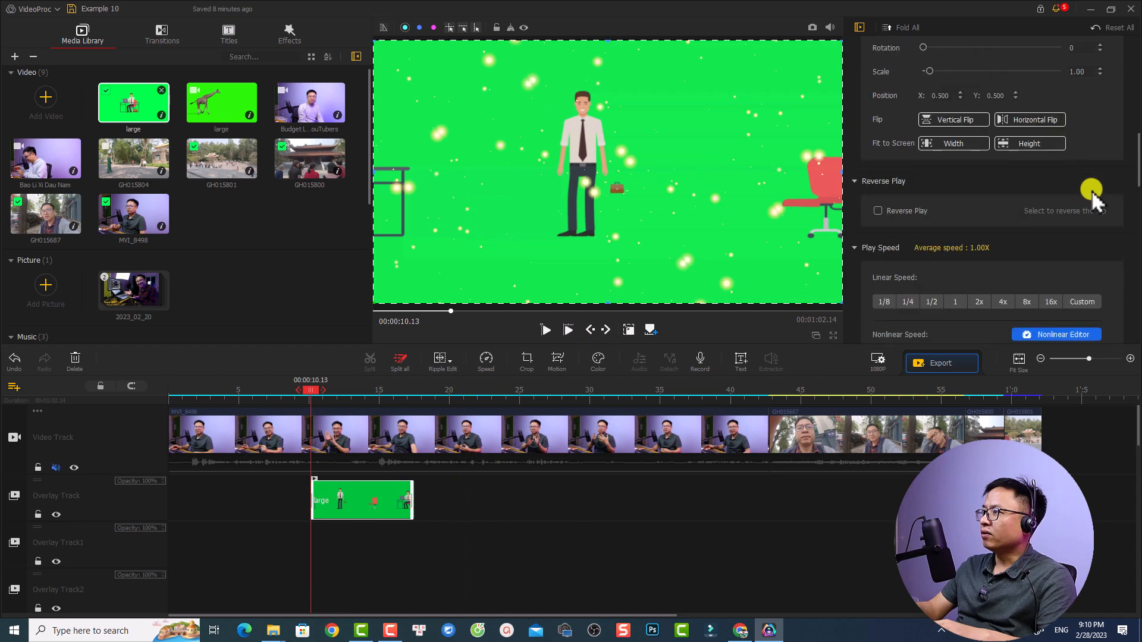
scroll(1083, 255, down, 6)
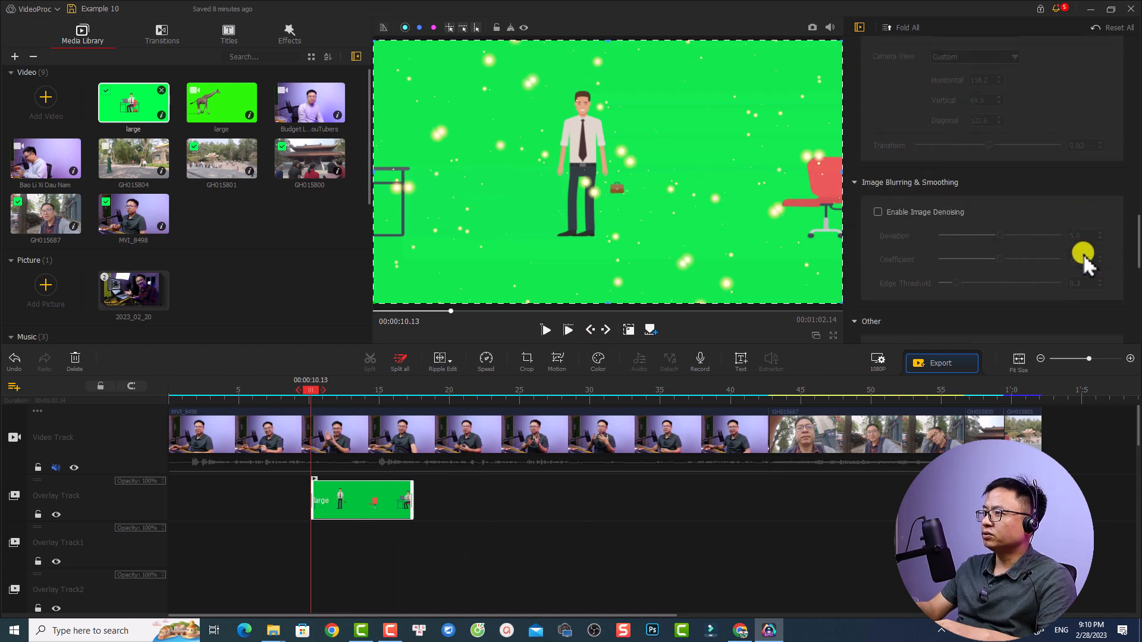
scroll(1081, 255, down, 1)
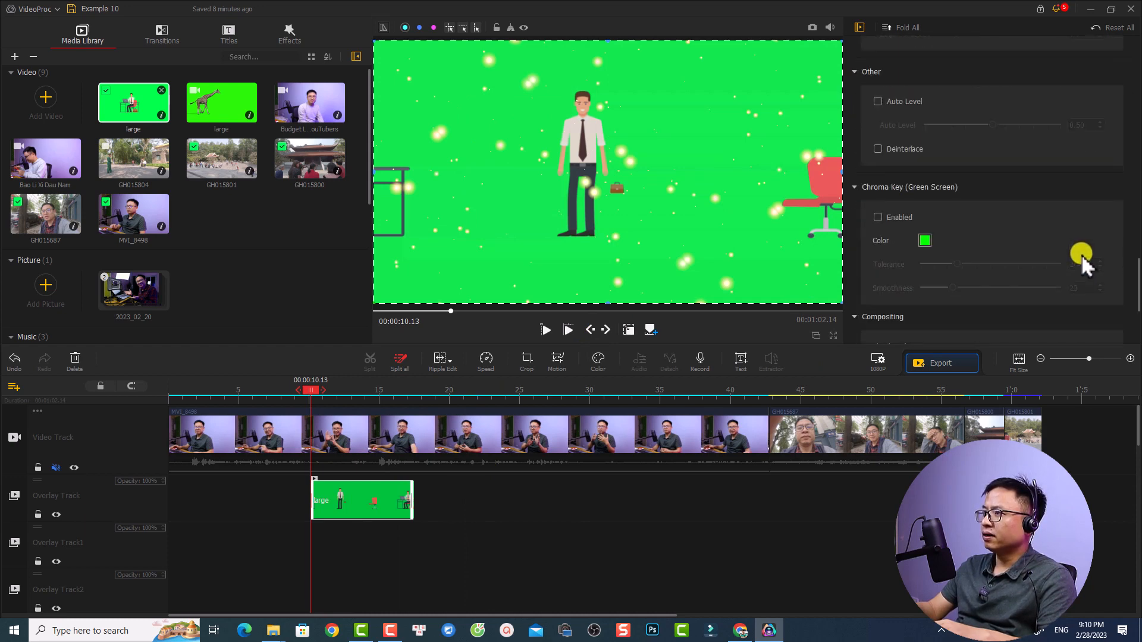
click(878, 218)
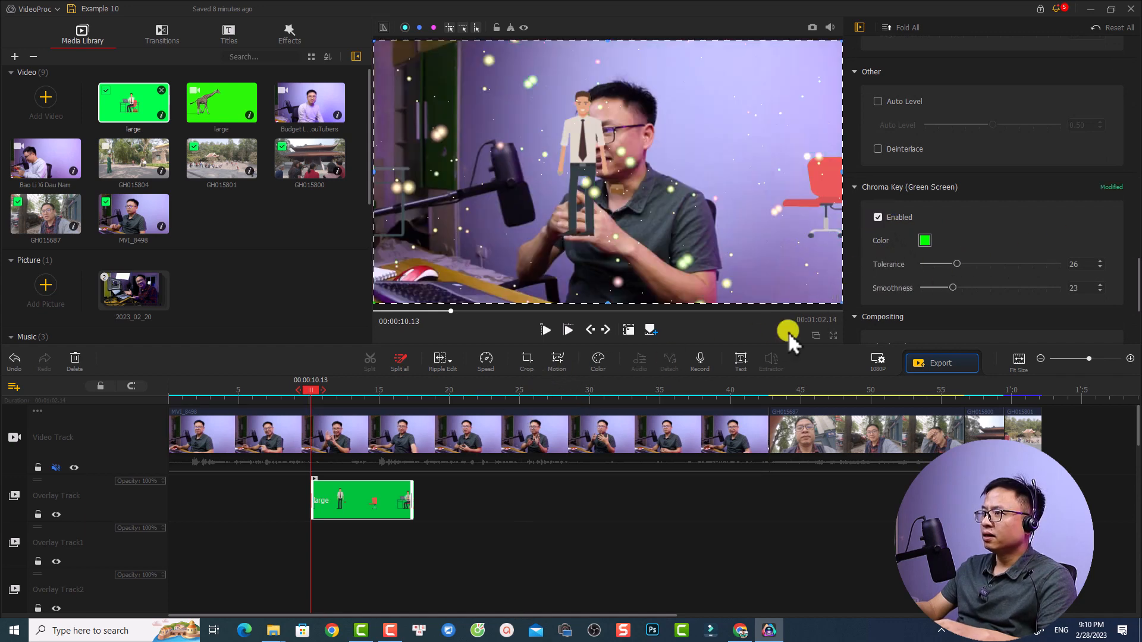
Play the keyed overlay clip to preview it and set its chroma key tolerance to 19
key(space)
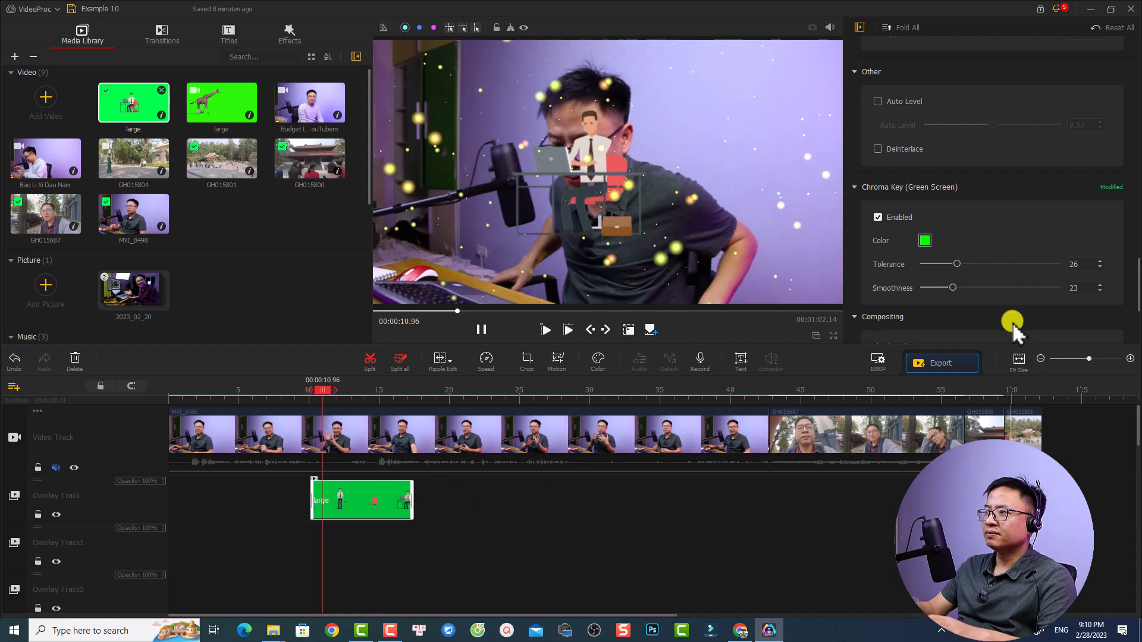
key(space)
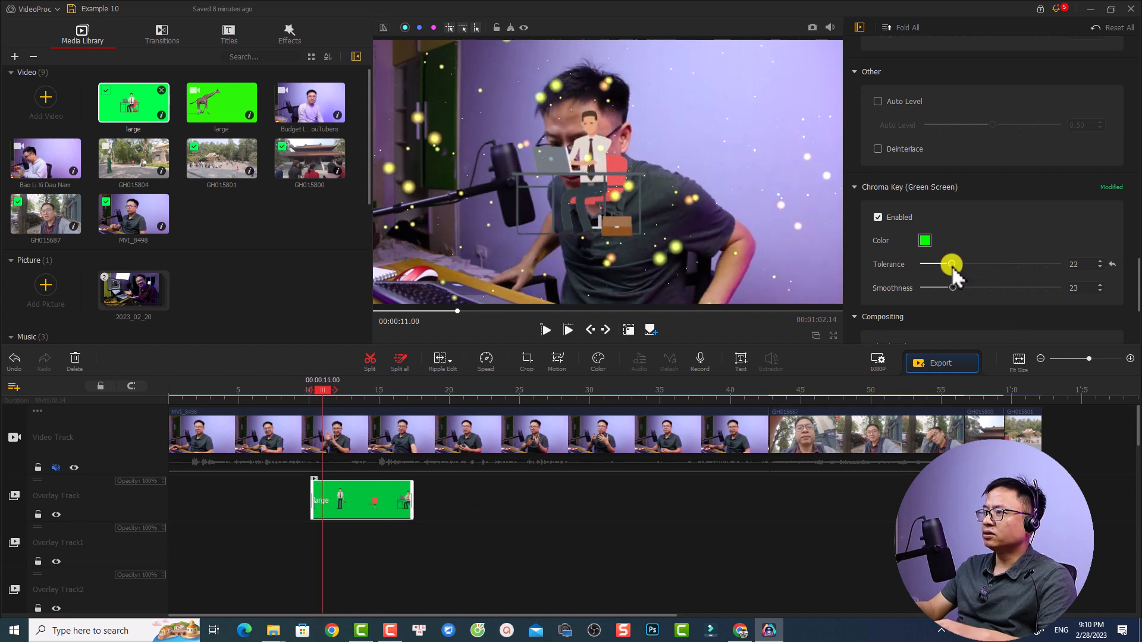
drag(949, 267, 947, 267)
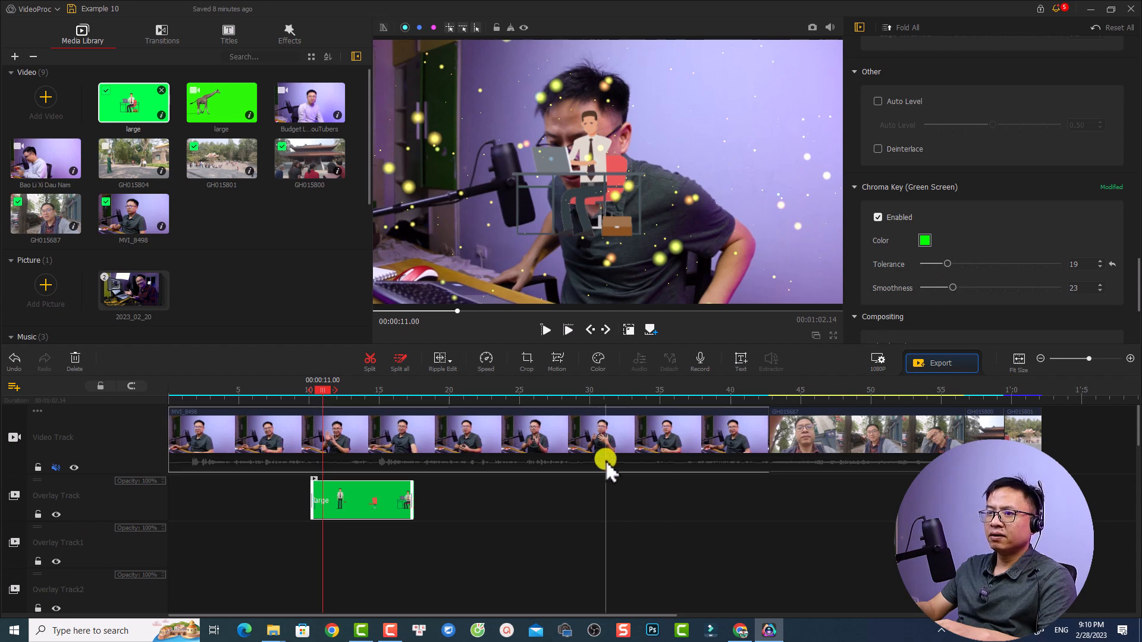
scroll(507, 458, down, 3)
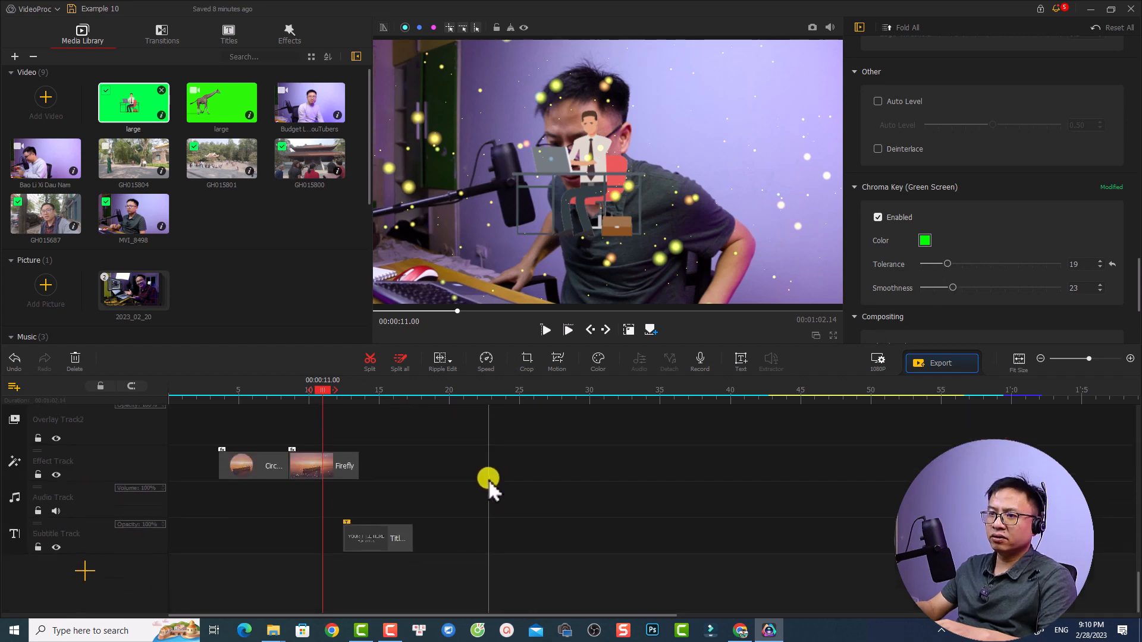
Delete the Firefly filter from the Effect Track and replay the keyed office worker overlay from just before it starts
click(337, 472)
key(Delete)
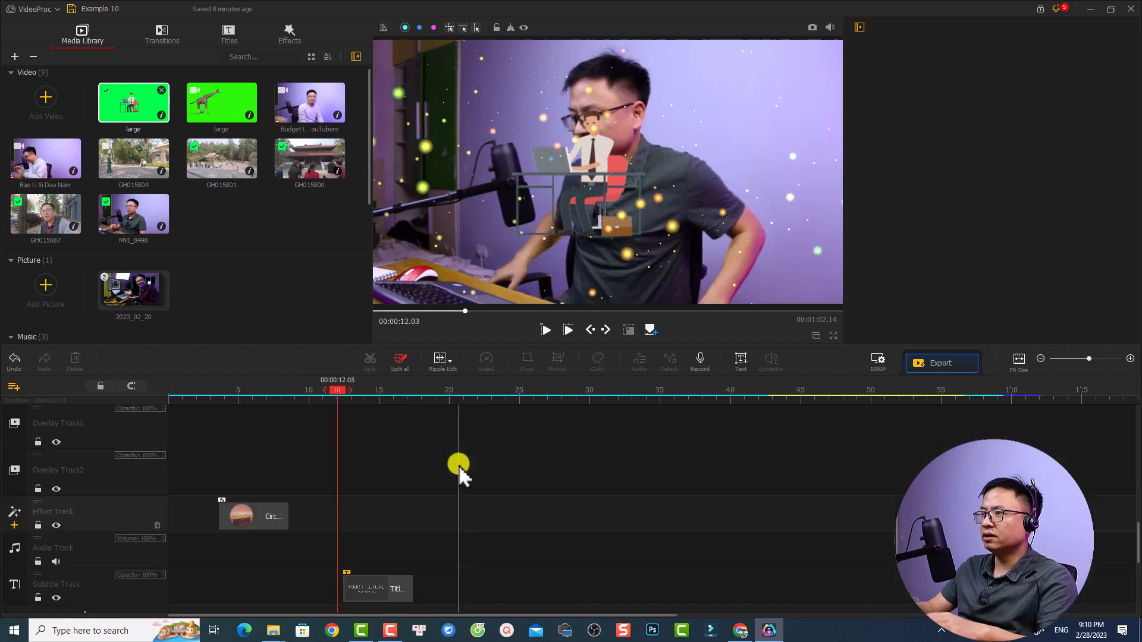
scroll(458, 465, up, 3)
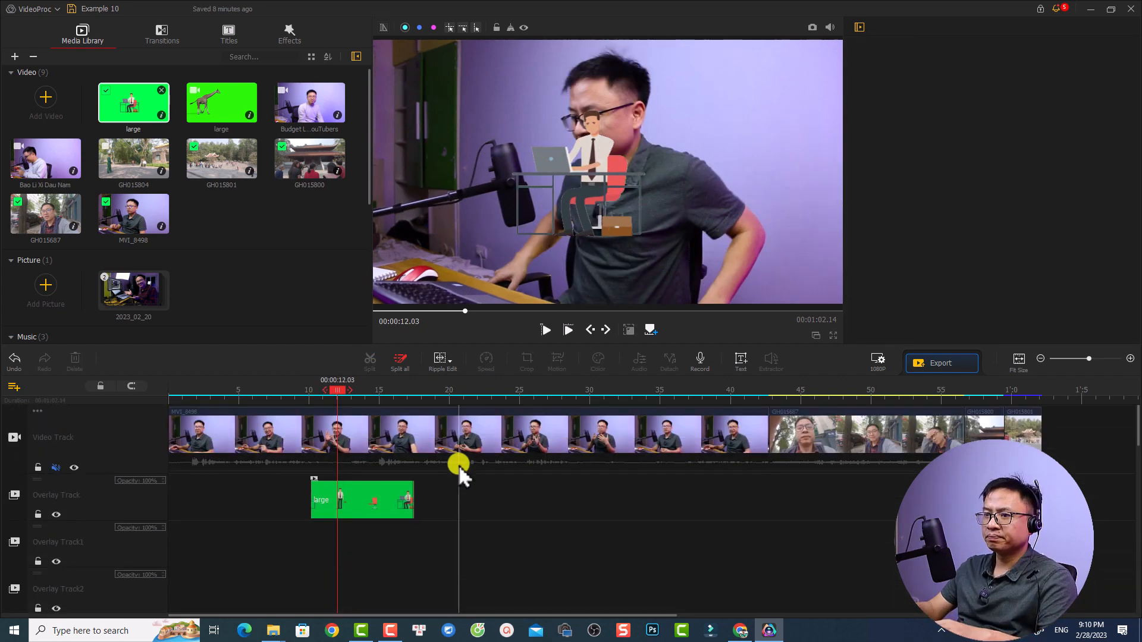
click(299, 393)
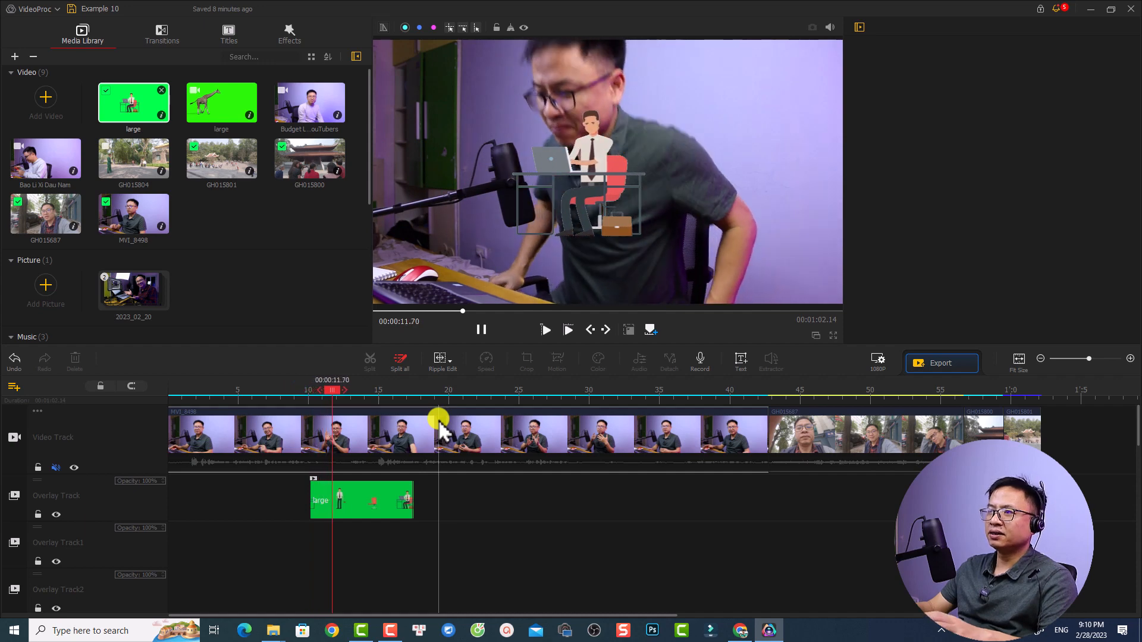
In the Speed Editor for clip MVI_8498, add a custom speed point at 00:00:04.91 and lower it to 1/2 speed
click(443, 437)
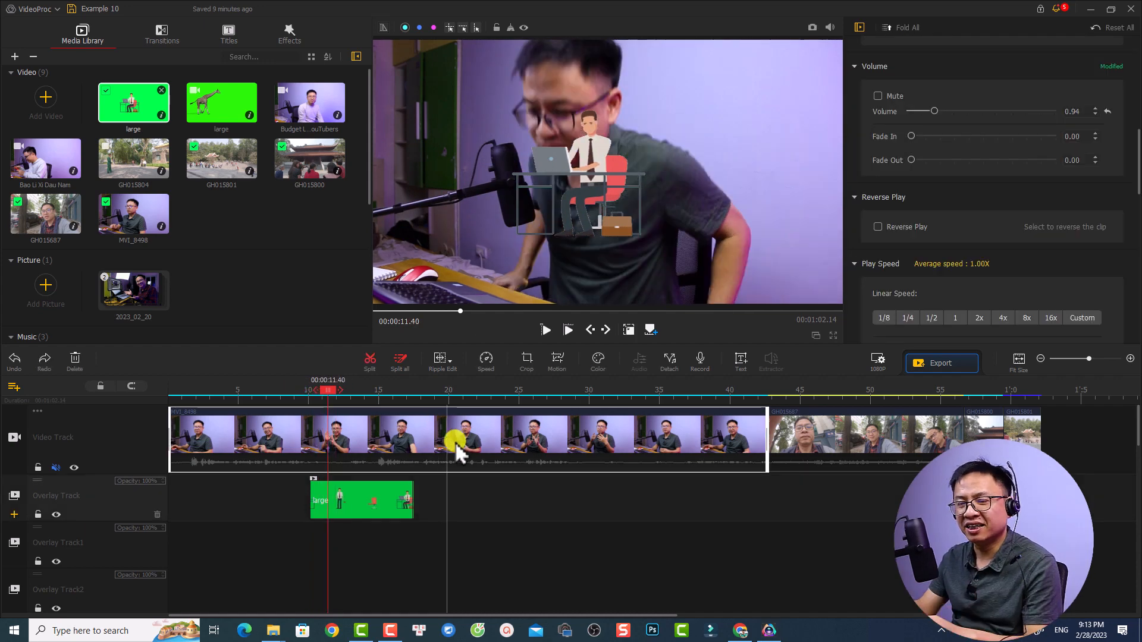
click(456, 389)
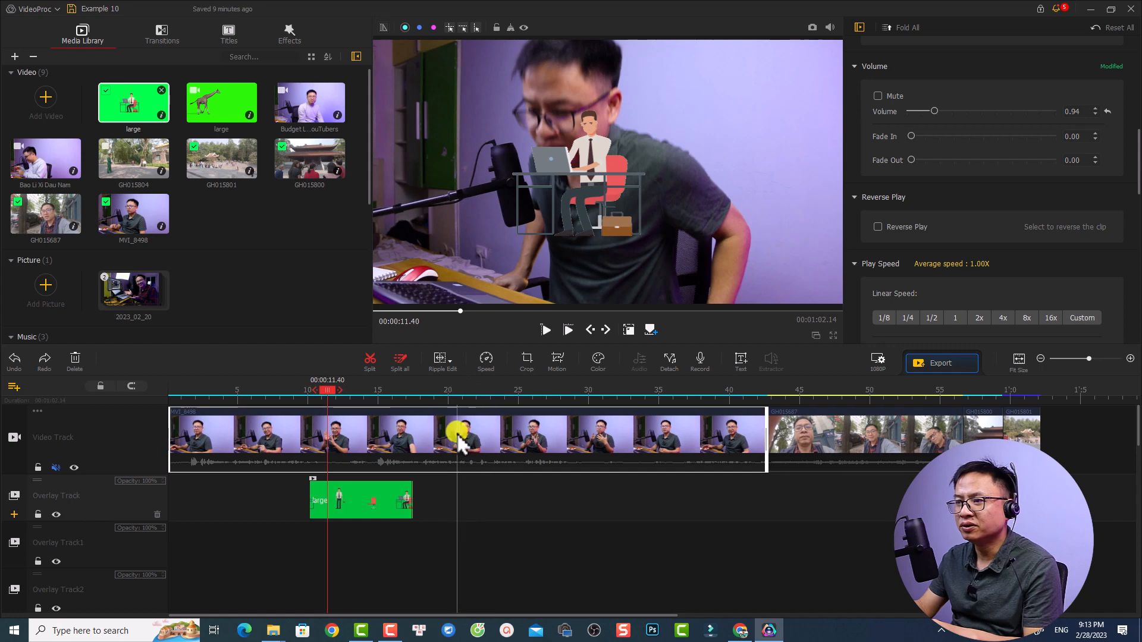
click(489, 443)
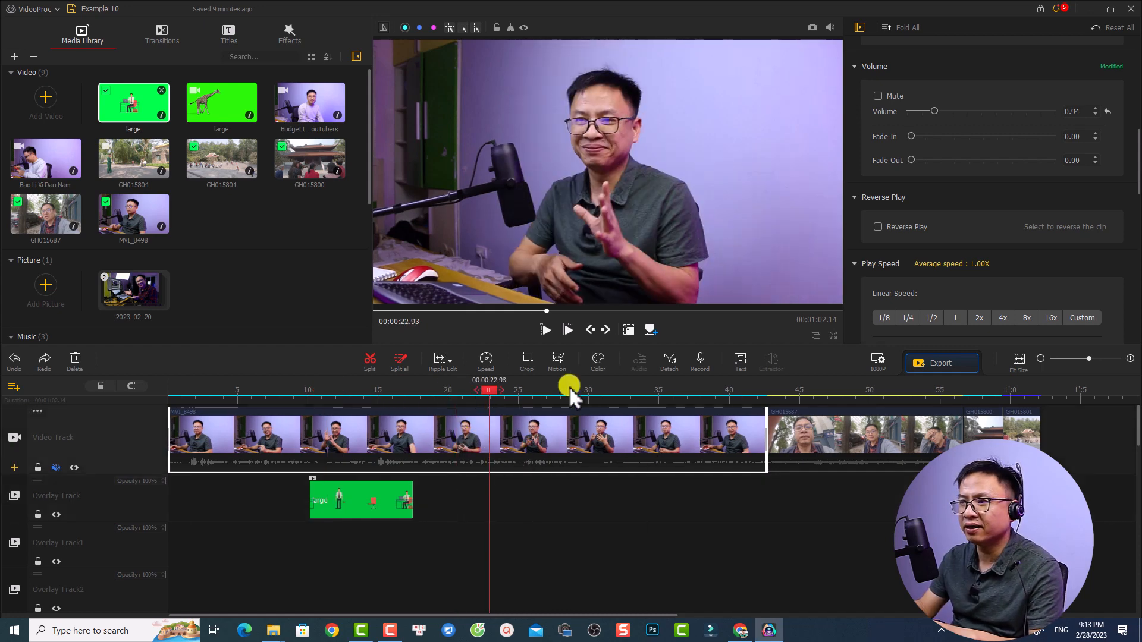
click(483, 363)
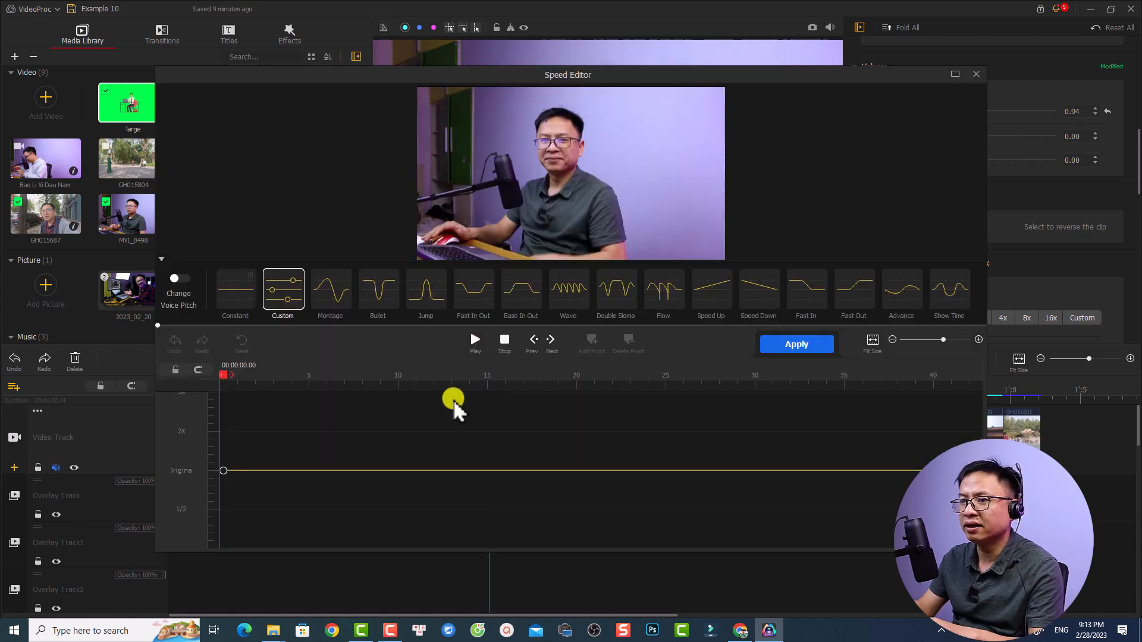
key(space)
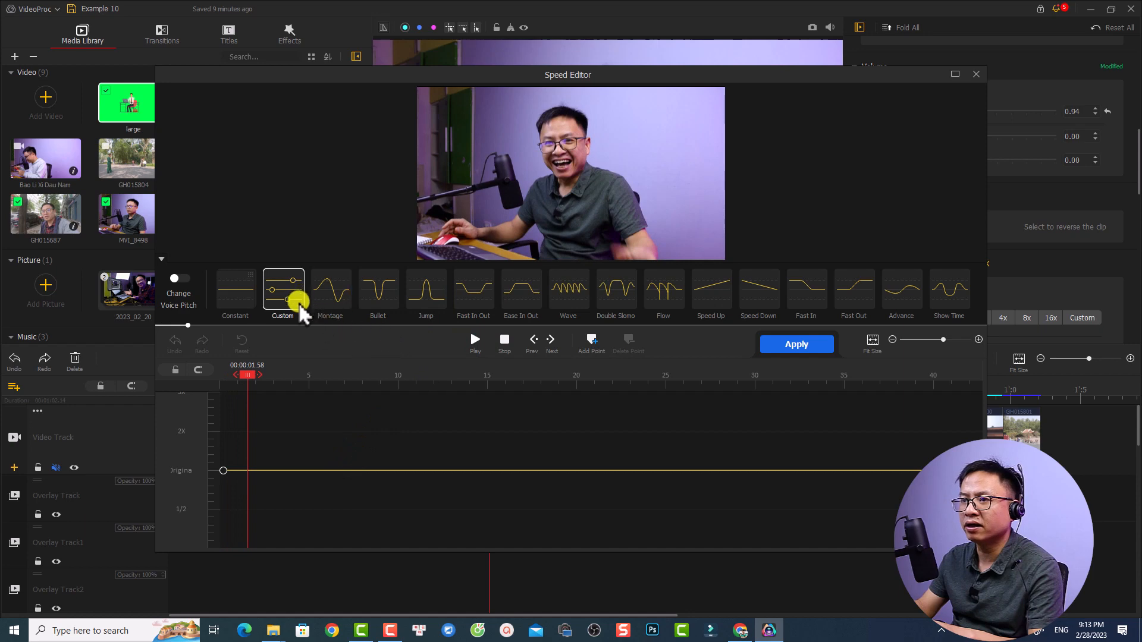
click(308, 470)
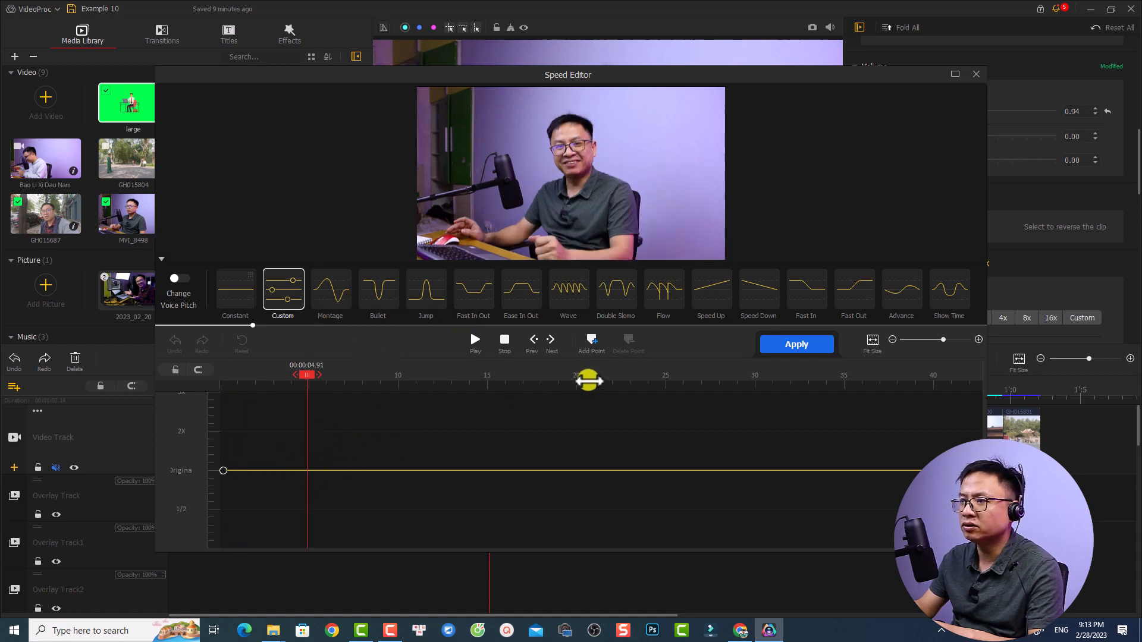
click(593, 341)
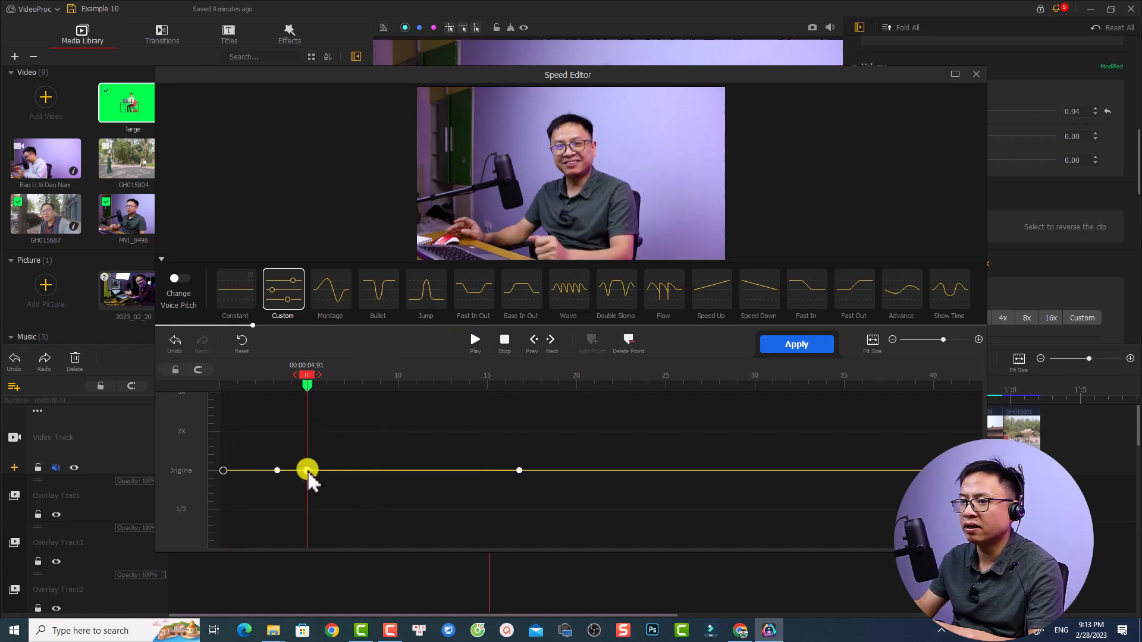
drag(308, 469, 312, 511)
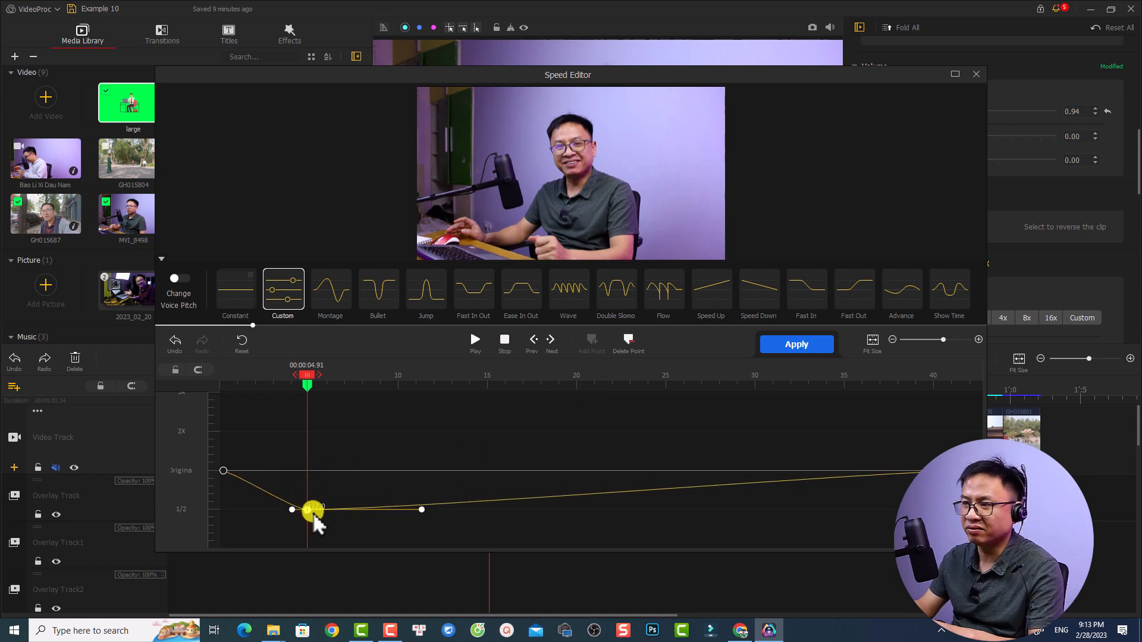
Preview the slowed section, and add a second speed point at 00:00:07.66 raised to 2X
click(255, 472)
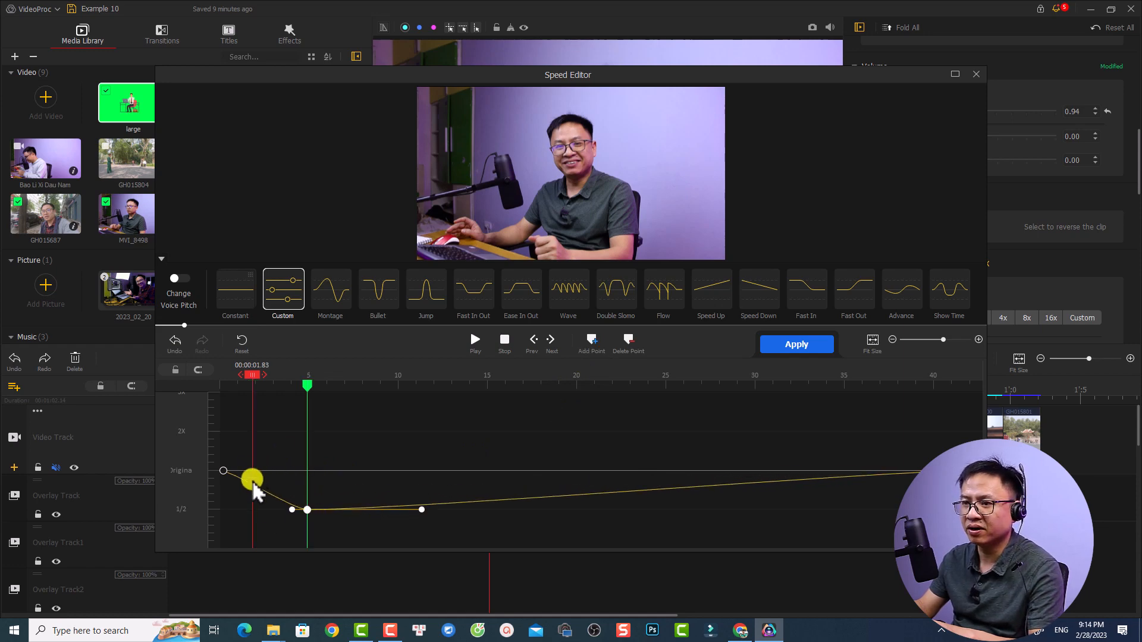
key(space)
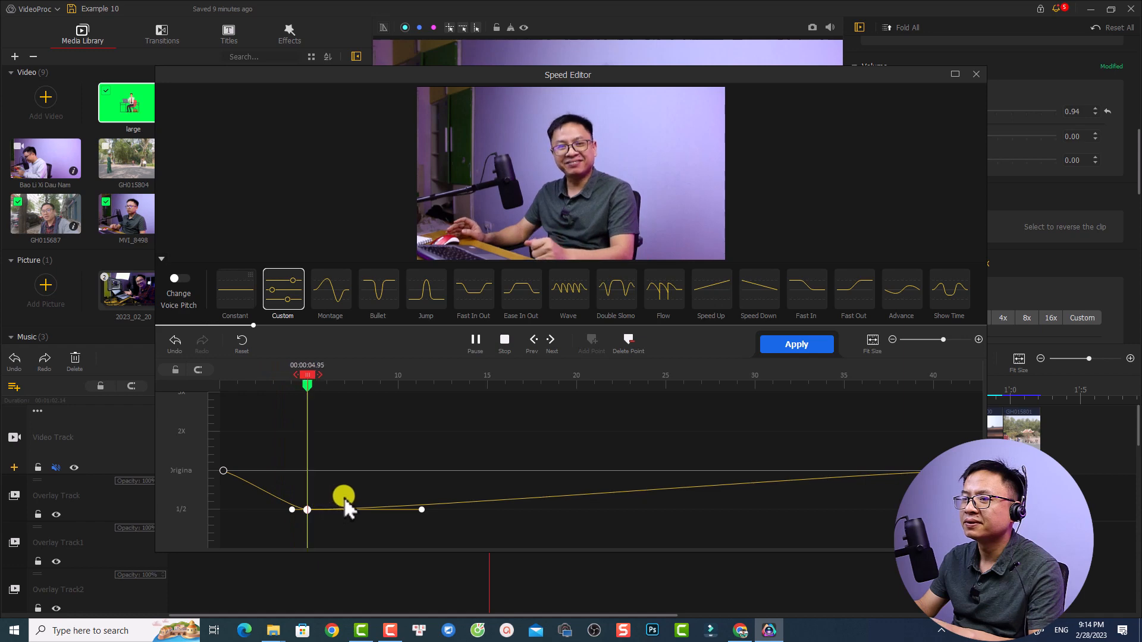
key(space)
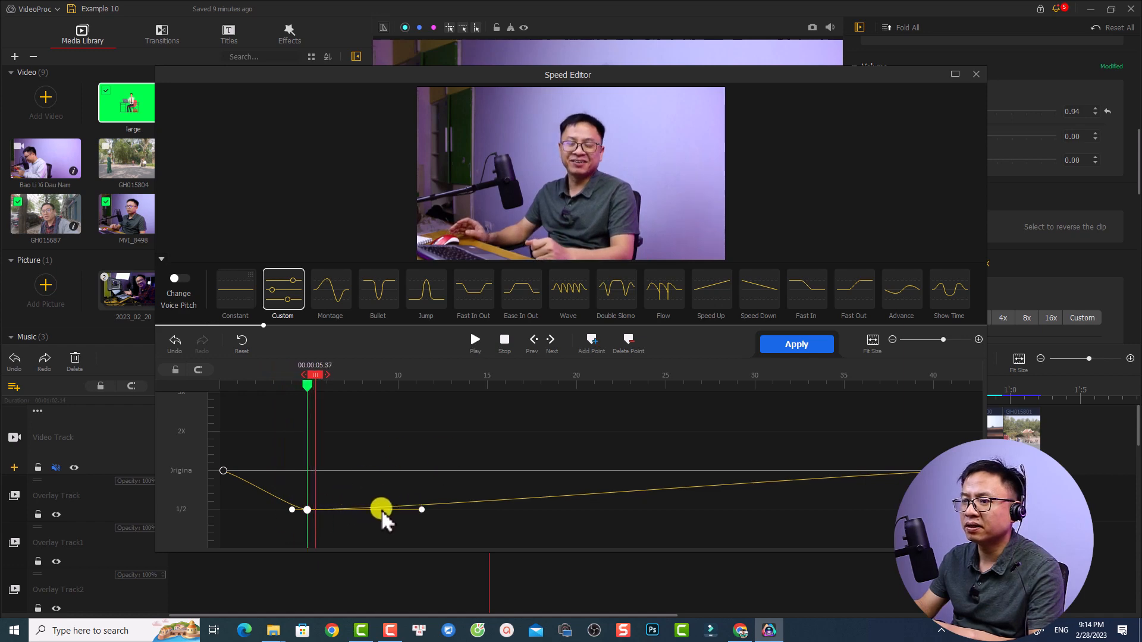
click(355, 509)
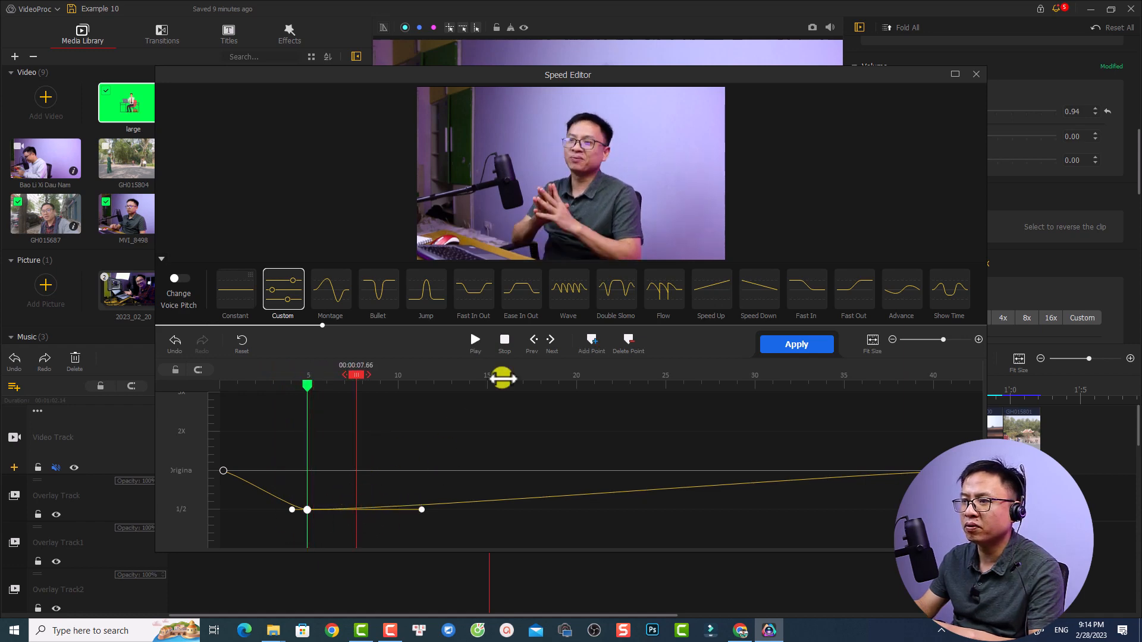
click(591, 338)
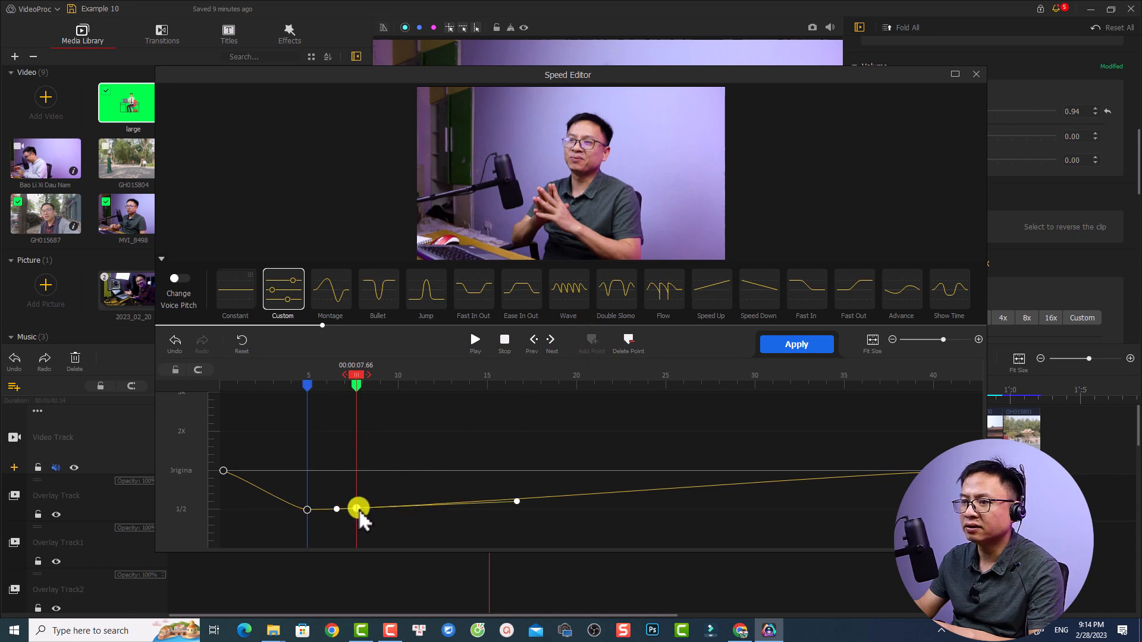
drag(358, 509, 358, 431)
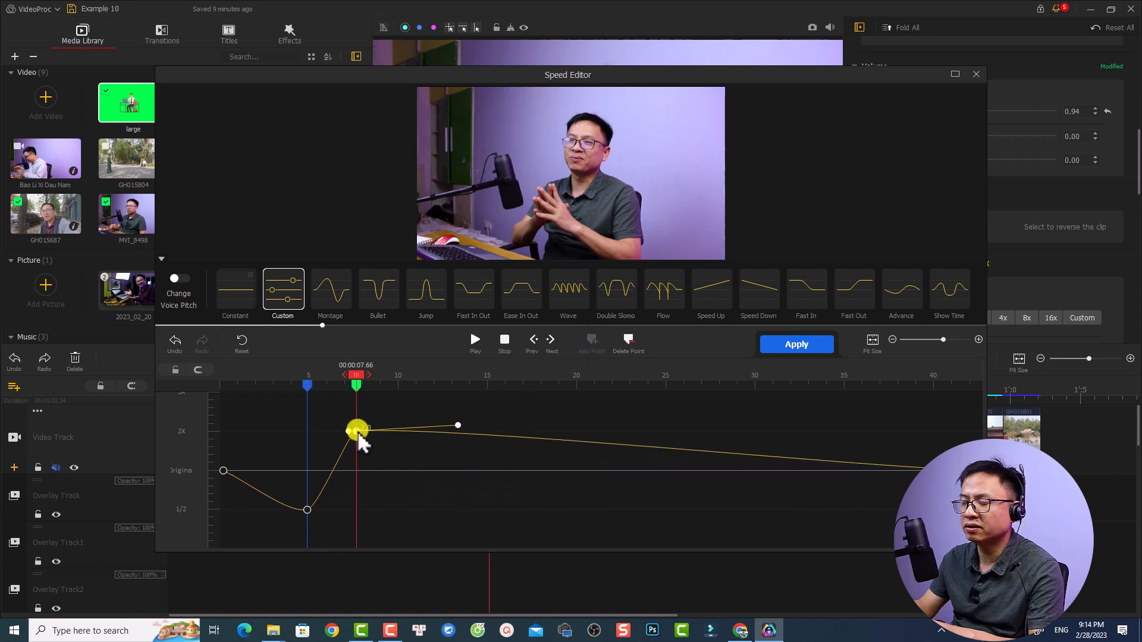
Play the speed curve from around the first speed point and apply it to the clip
click(313, 435)
key(space)
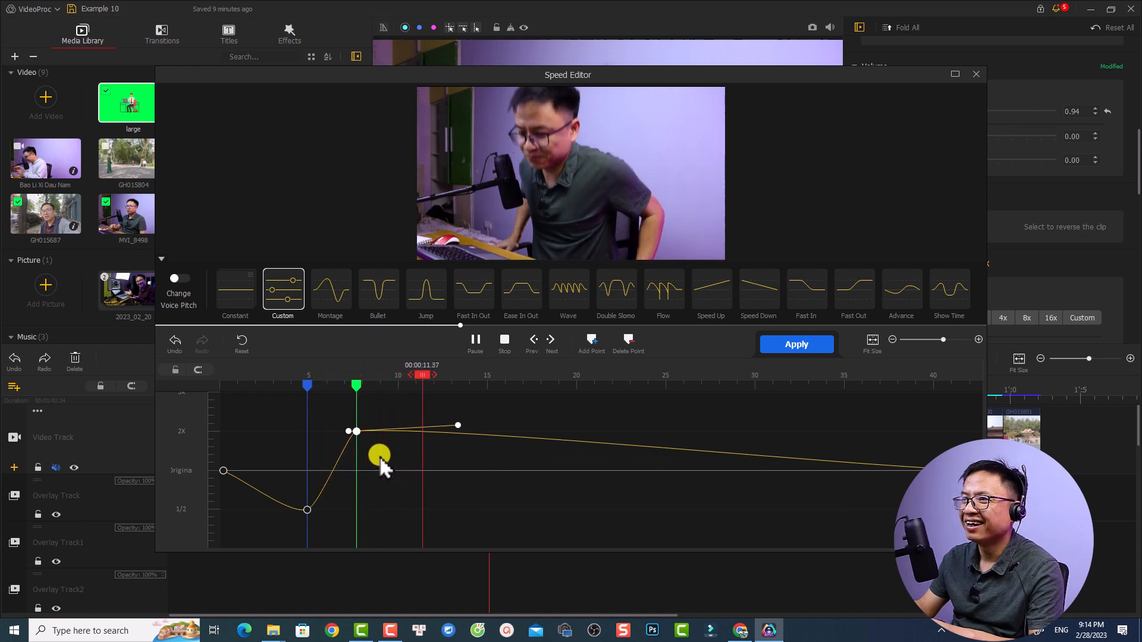
key(space)
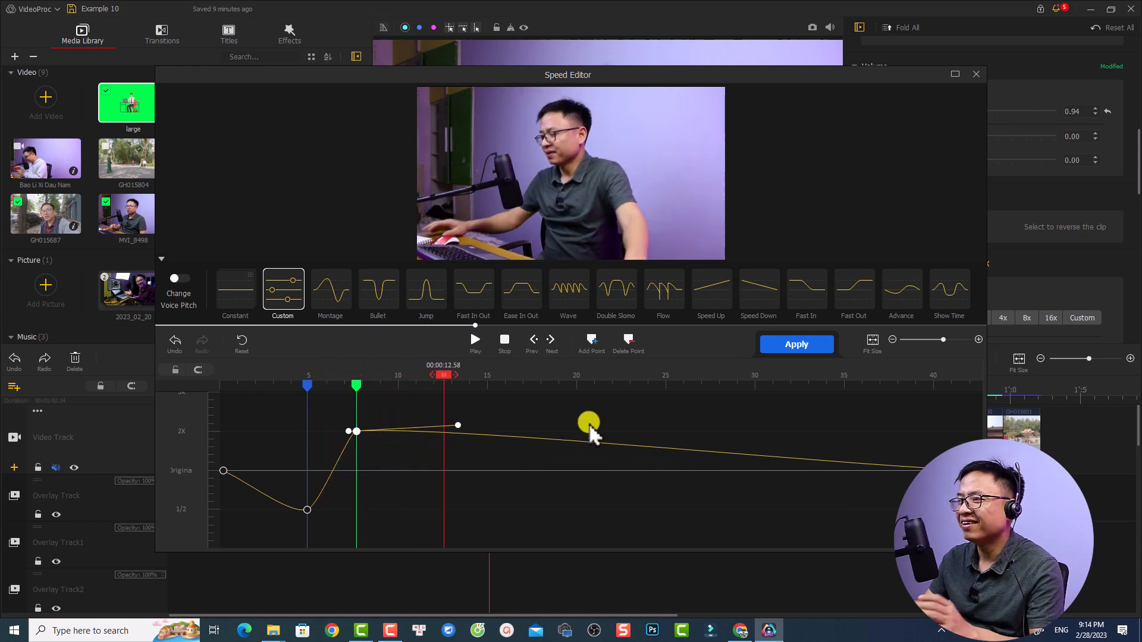
click(791, 348)
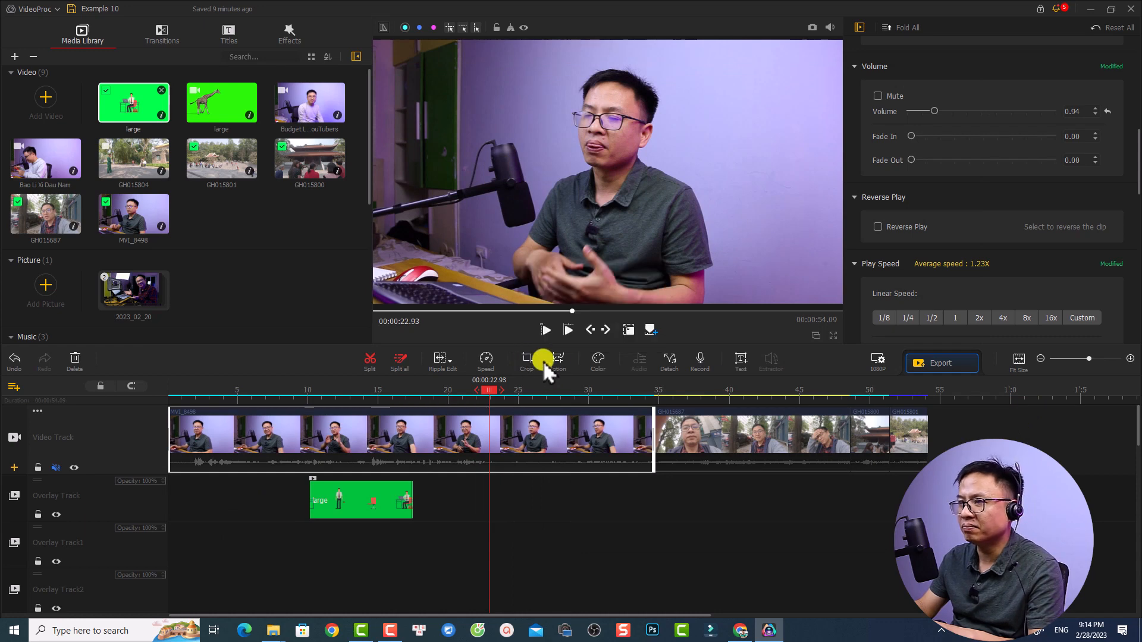
In the clip's Color & Filter Editor, set Temperature to 25.87, Contrast to 20 and Exposure to 14
click(595, 358)
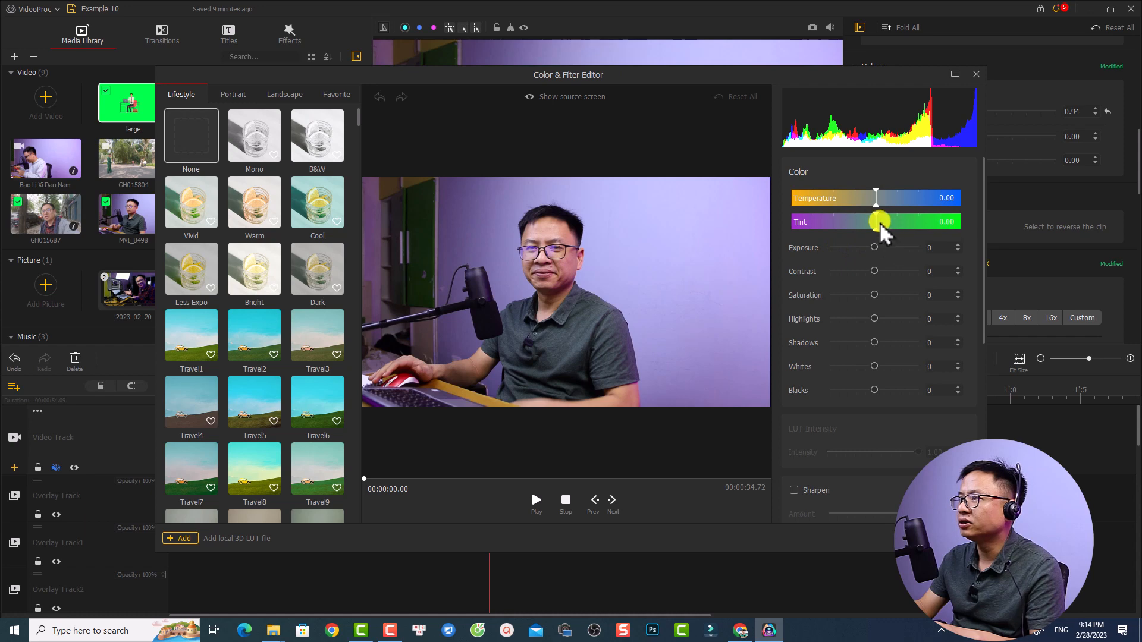
drag(876, 198, 898, 202)
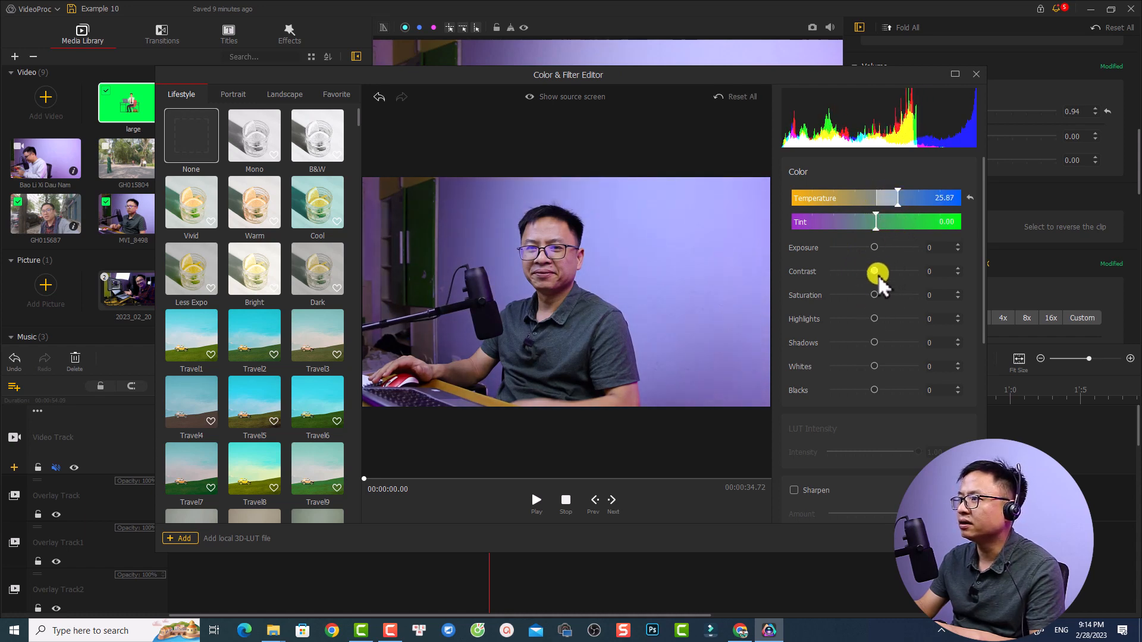
drag(874, 272, 880, 248)
click(875, 247)
Apply the Travel6 filter to the clip at LUT intensity 0.08 and play the result in the timeline
scroll(253, 310, down, 1)
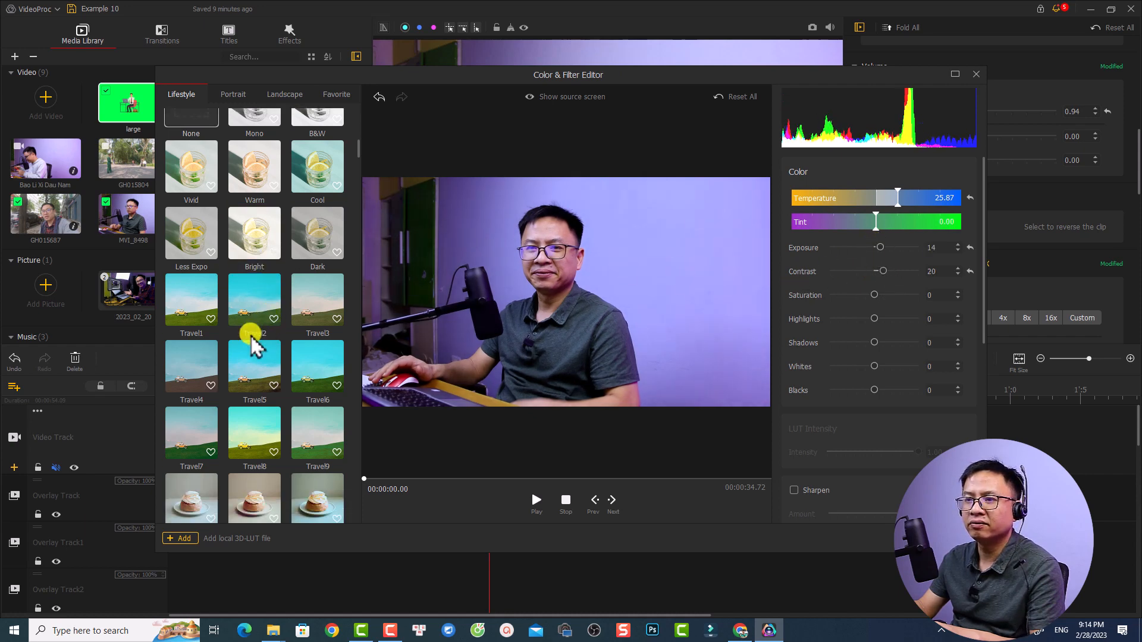
click(254, 378)
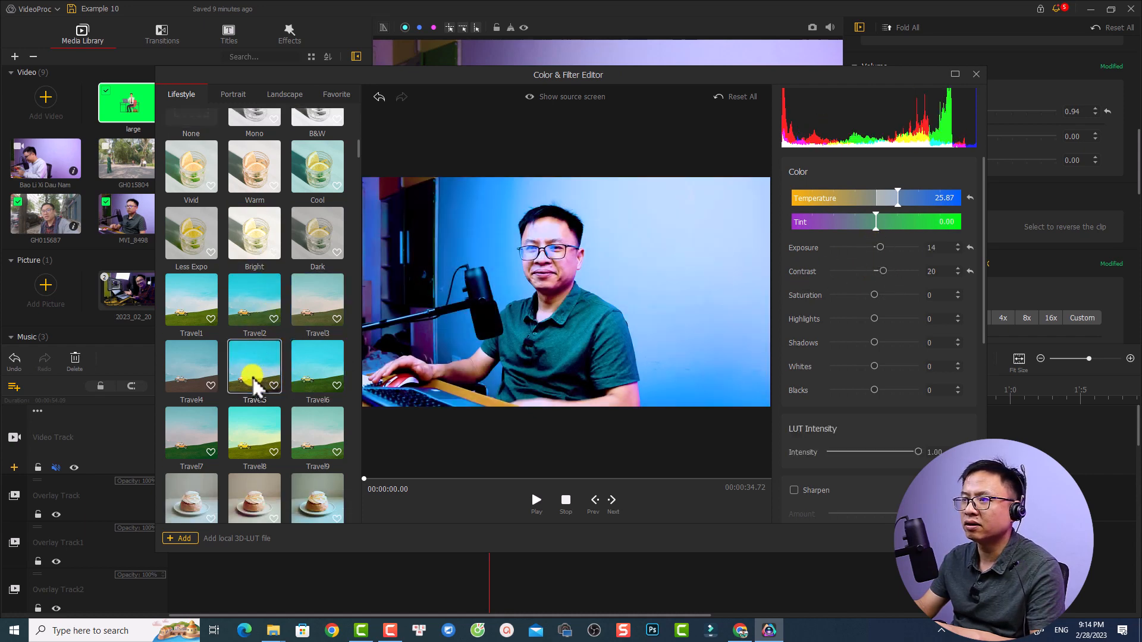
click(297, 366)
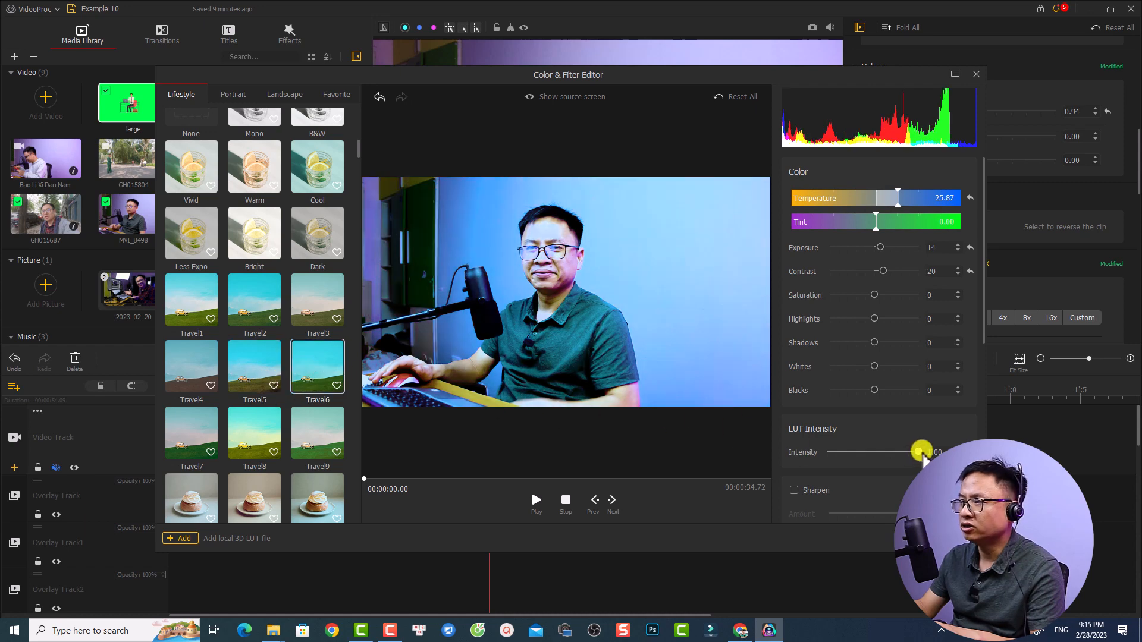
drag(919, 452, 835, 453)
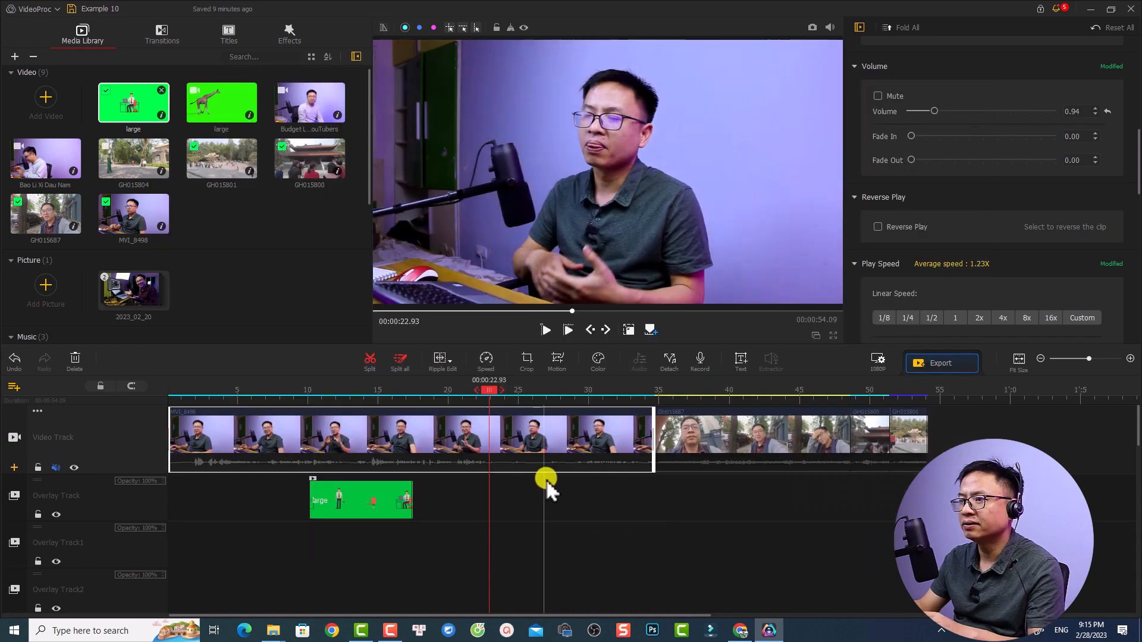
key(space)
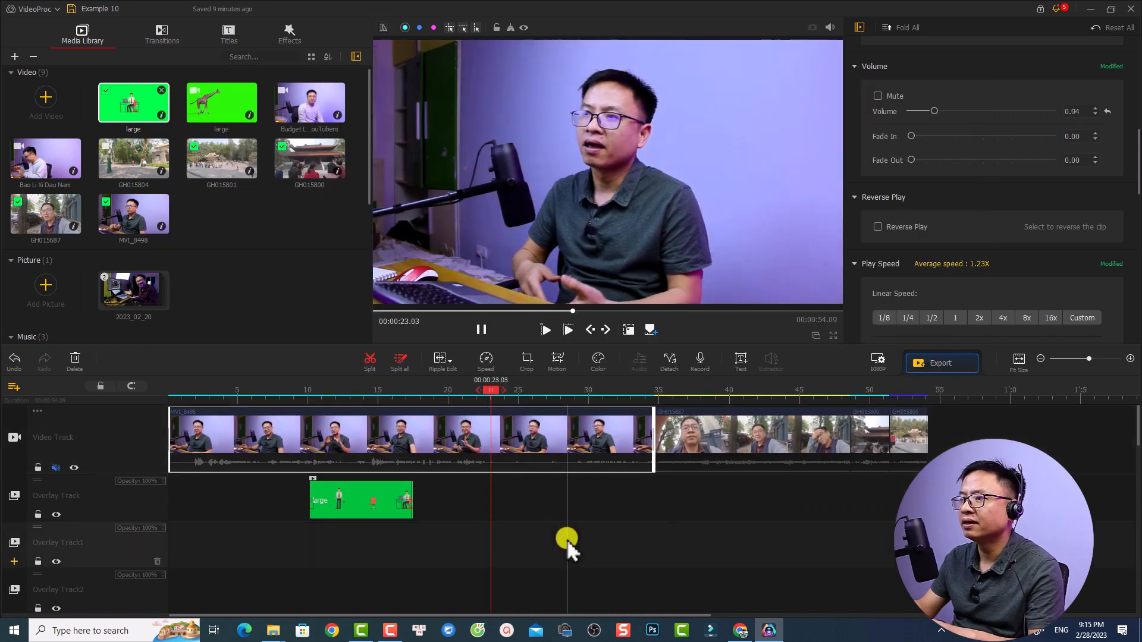
key(space)
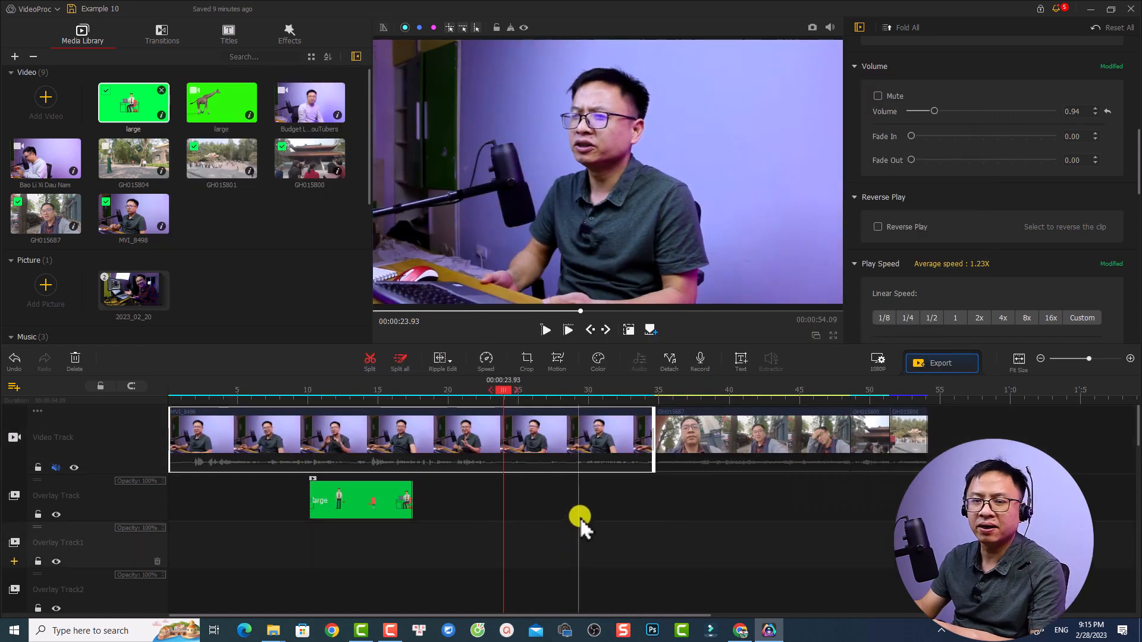
Add the Horizontal Triangles transition between clips MVI_8498 and GH015687 on the Video Track and play it from 00:00:32.96
click(641, 395)
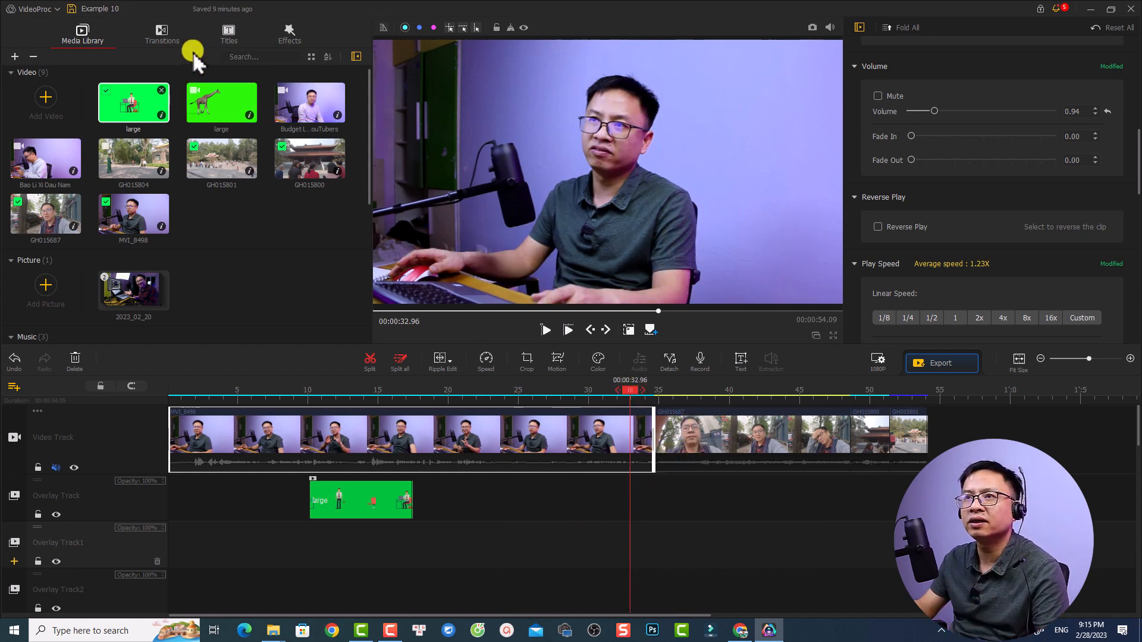
click(158, 36)
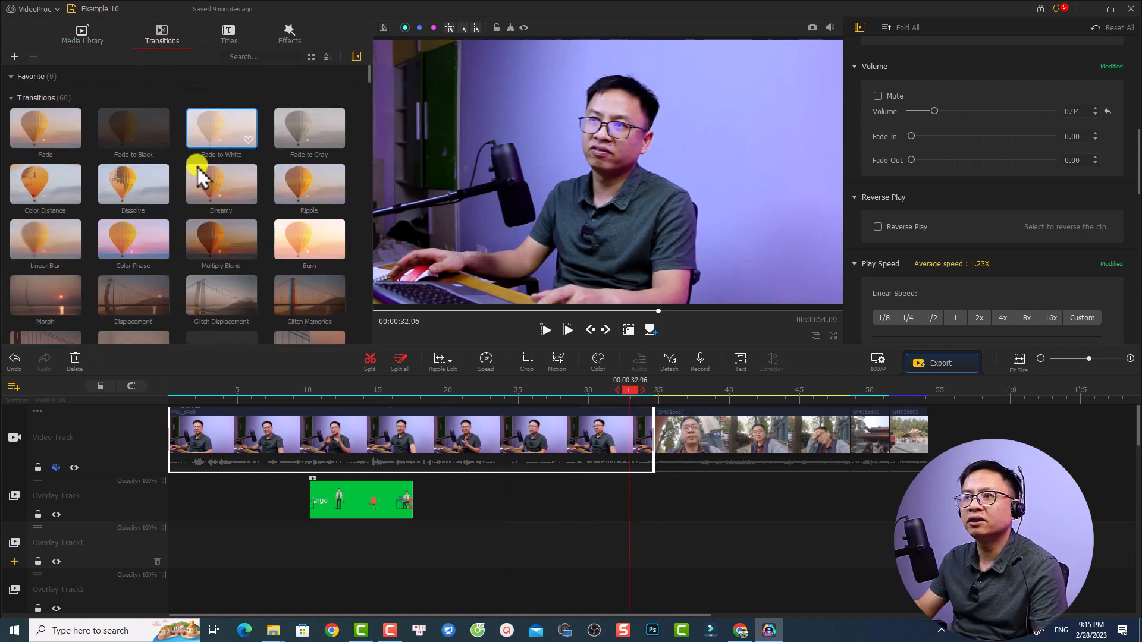
scroll(200, 187, down, 4)
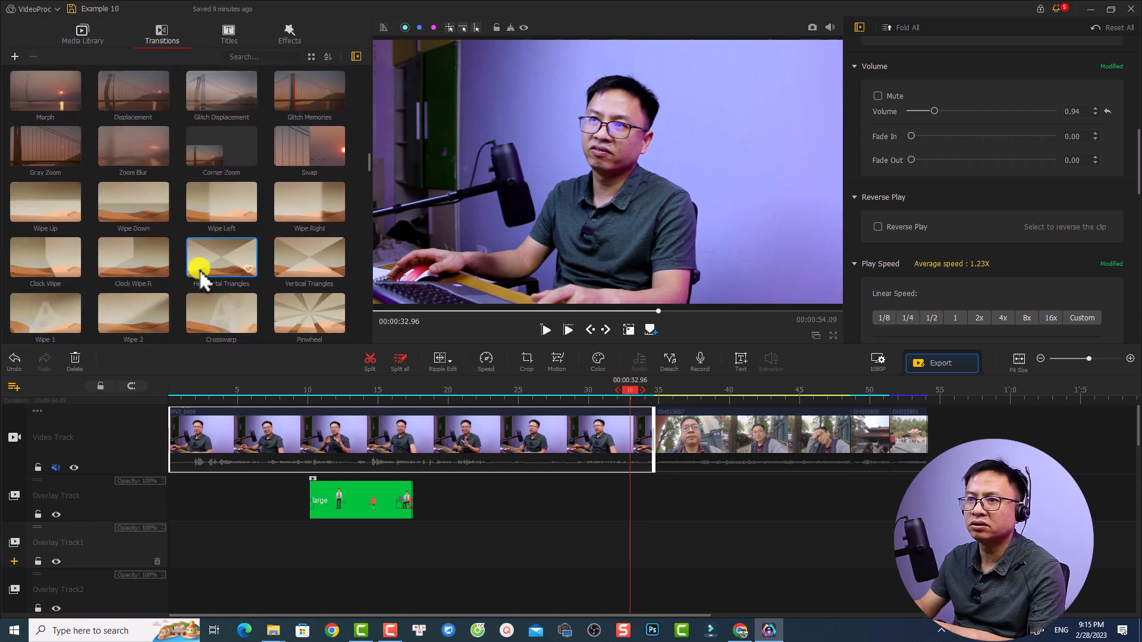
drag(199, 270, 647, 439)
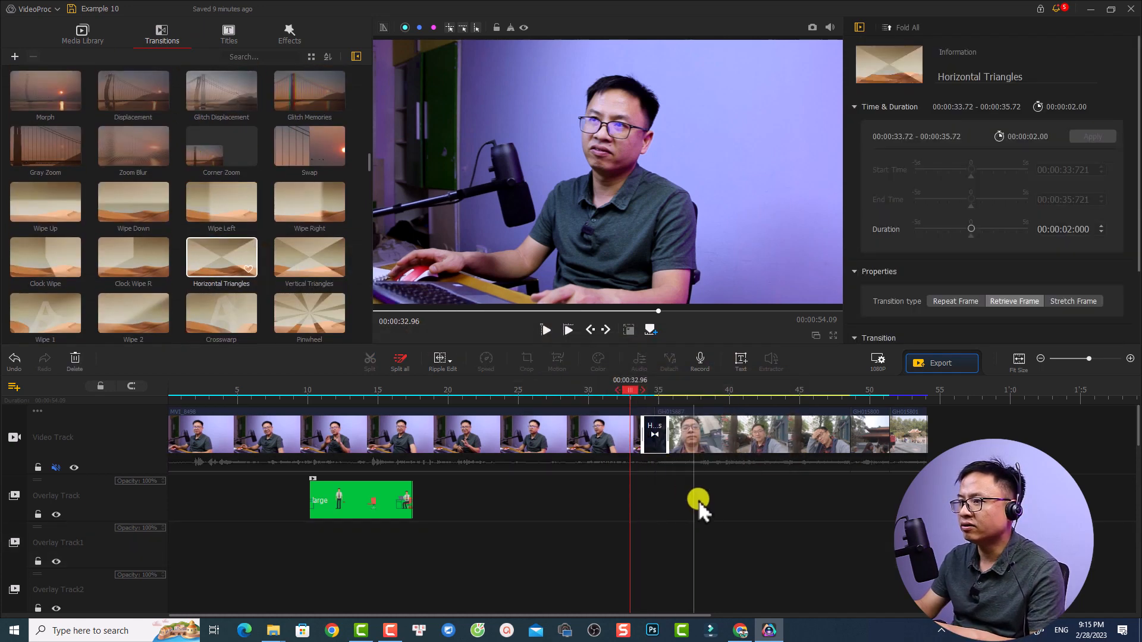
key(space)
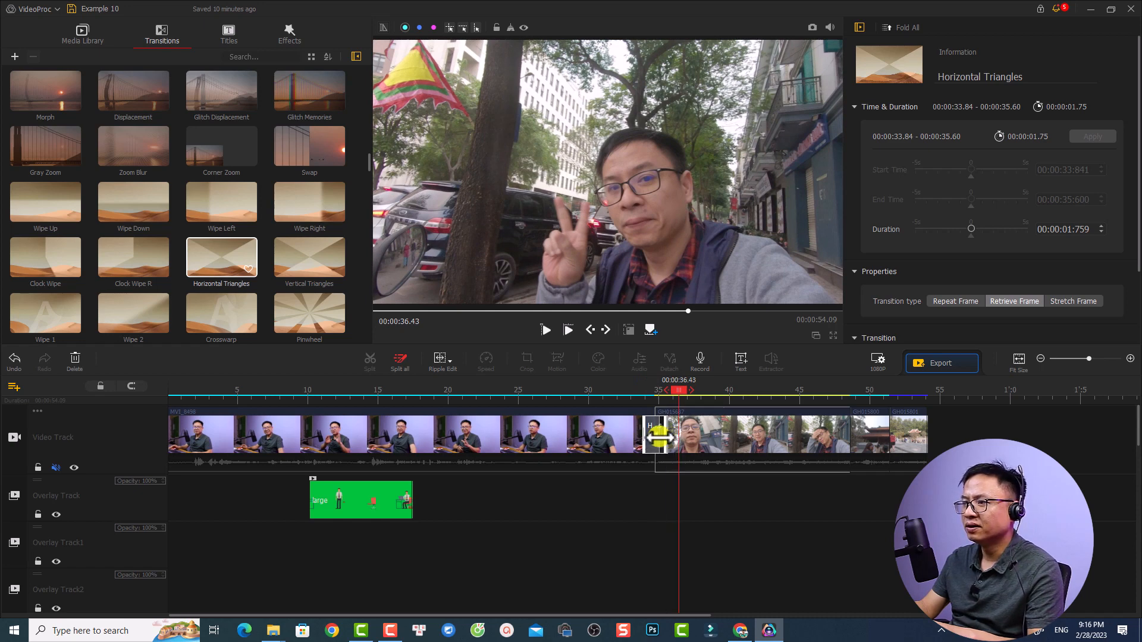
Shorten the Horizontal Triangles transition to 00:00:00:559 and play it to preview
drag(659, 439, 655, 437)
click(649, 398)
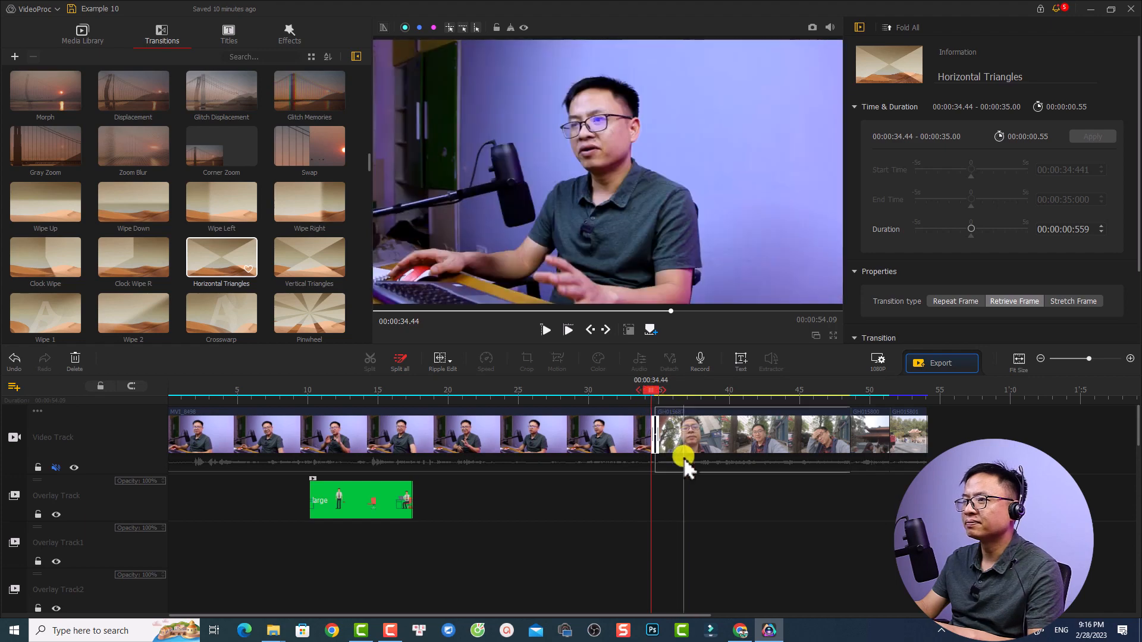
key(space)
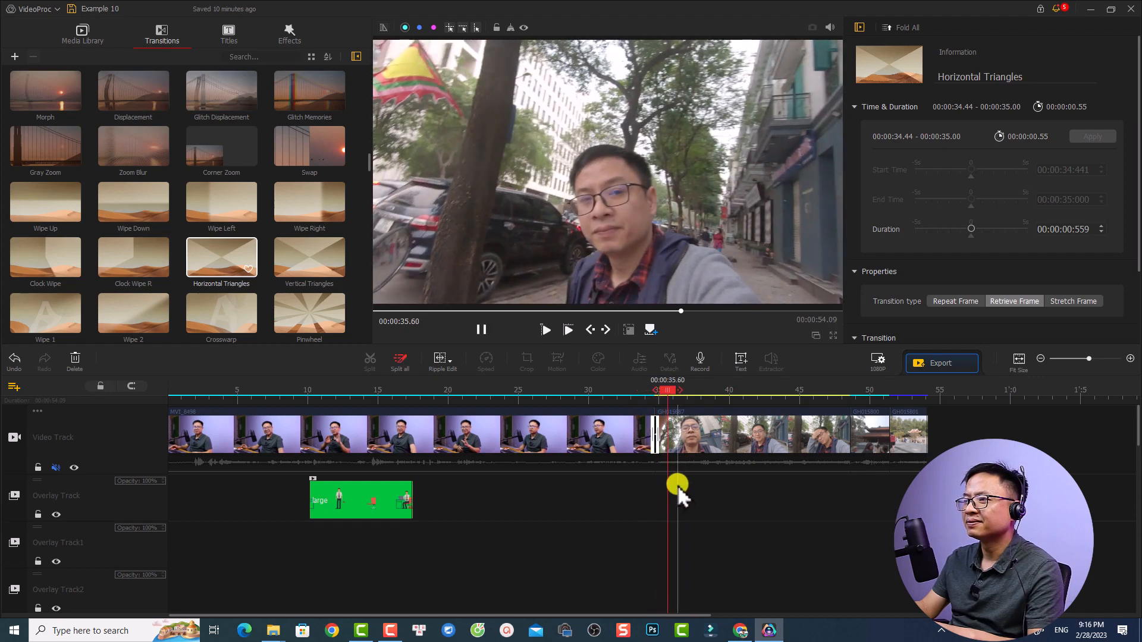
Pause playback and show the timeline frame at 00:00:46.80 in the preview
key(space)
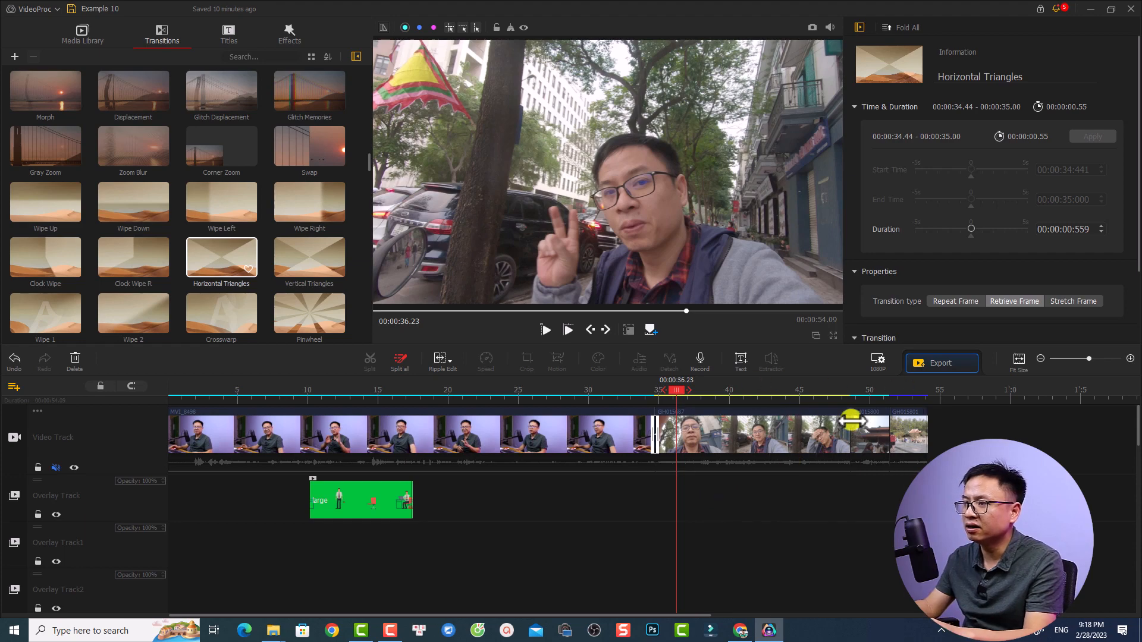
click(825, 393)
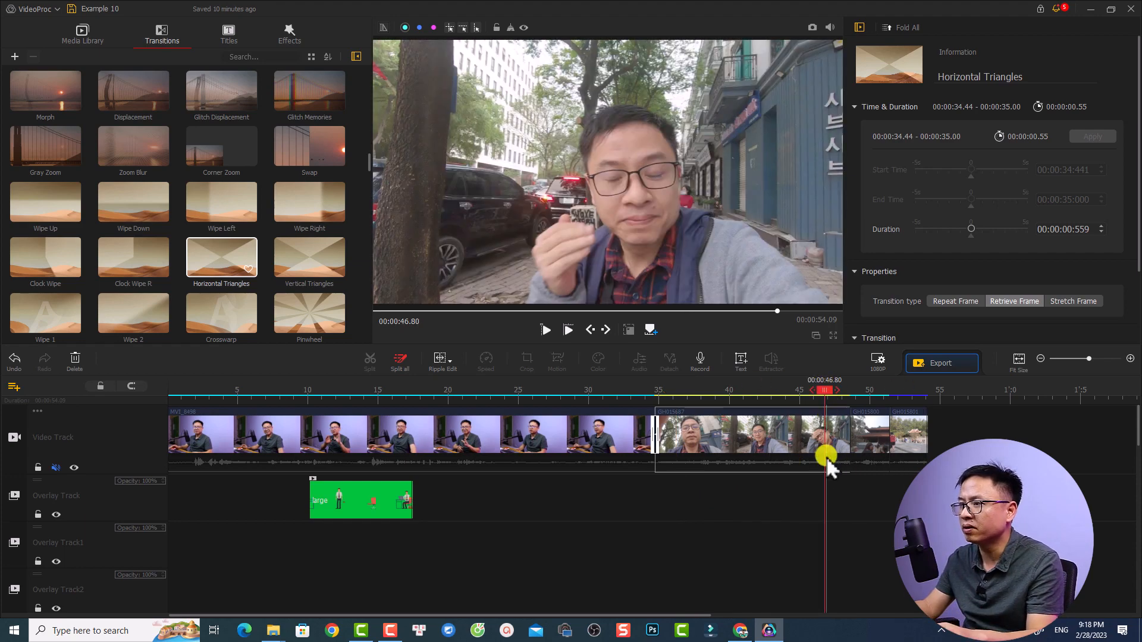
scroll(825, 458, down, 1)
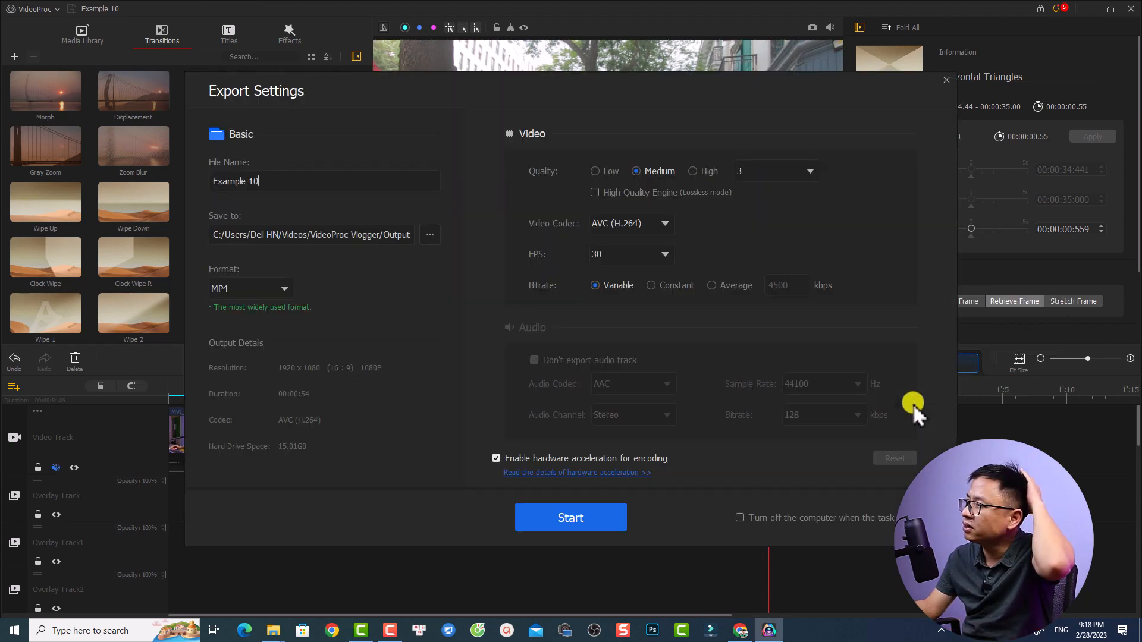
In the project's export settings, select the file name text and choose MP4 as the output format
click(301, 174)
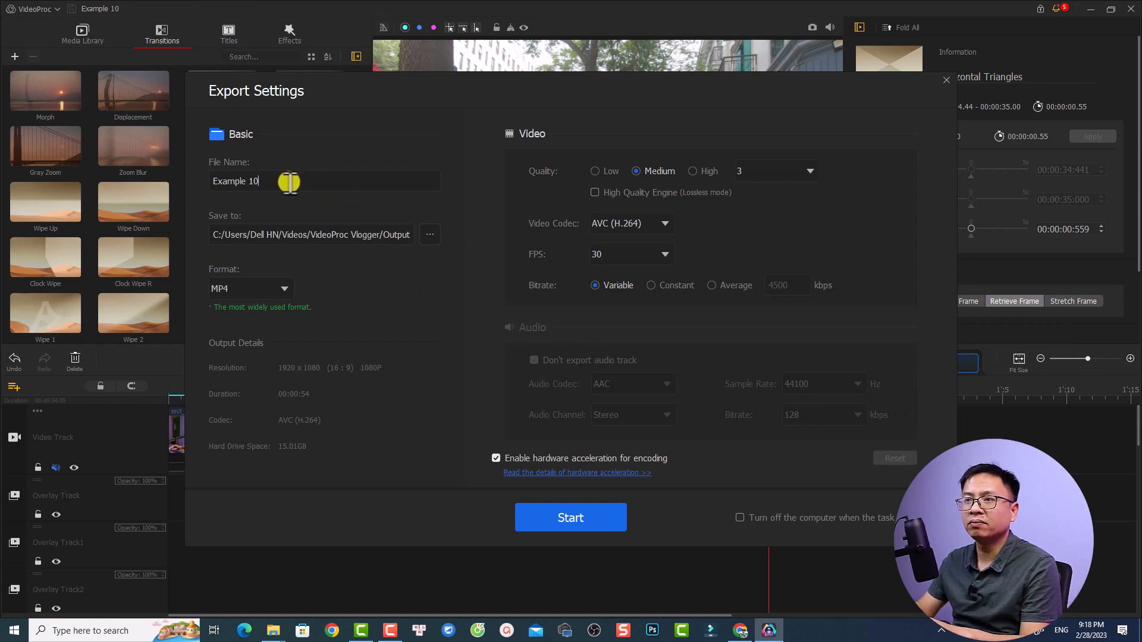
drag(288, 178, 181, 185)
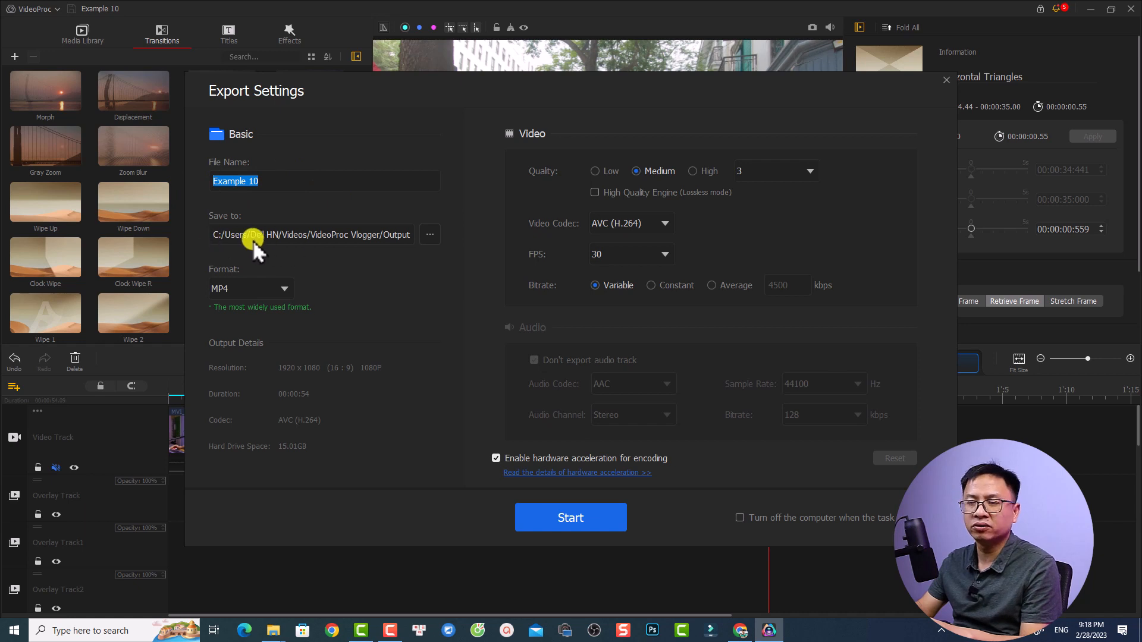
click(282, 290)
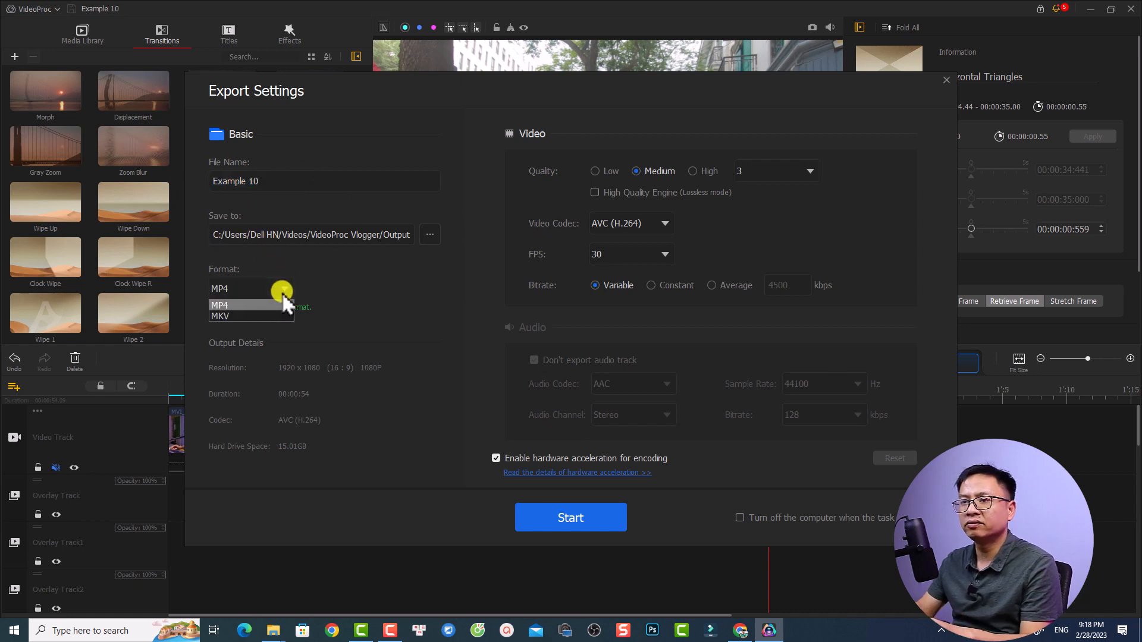
click(227, 306)
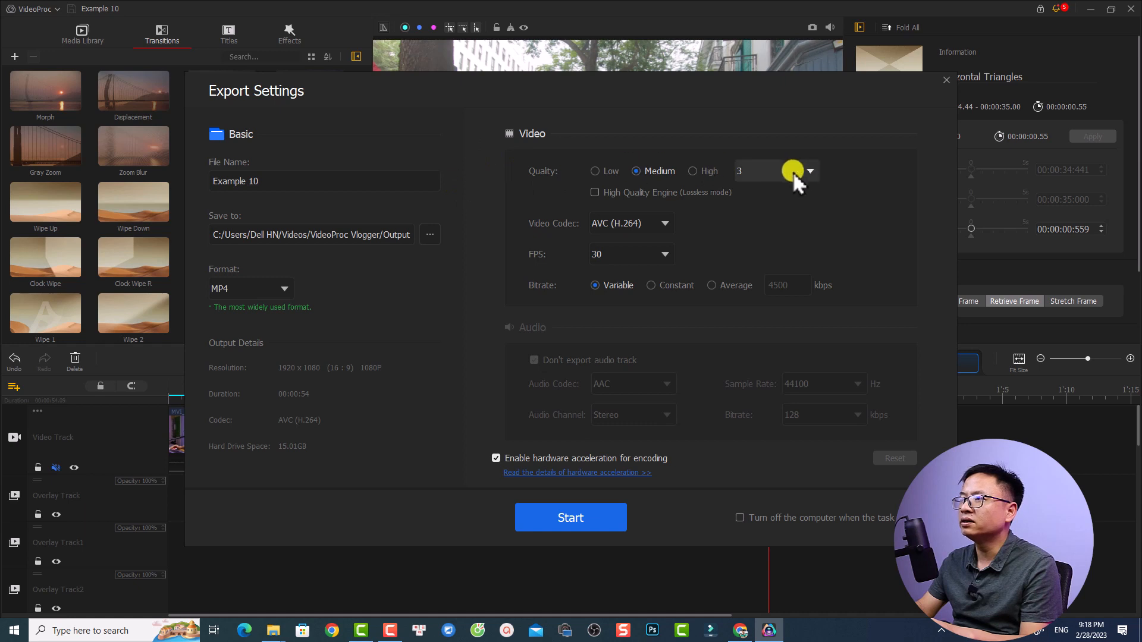
Set the export to High quality with a constant bitrate of 20000 kbps and start exporting the video
click(695, 173)
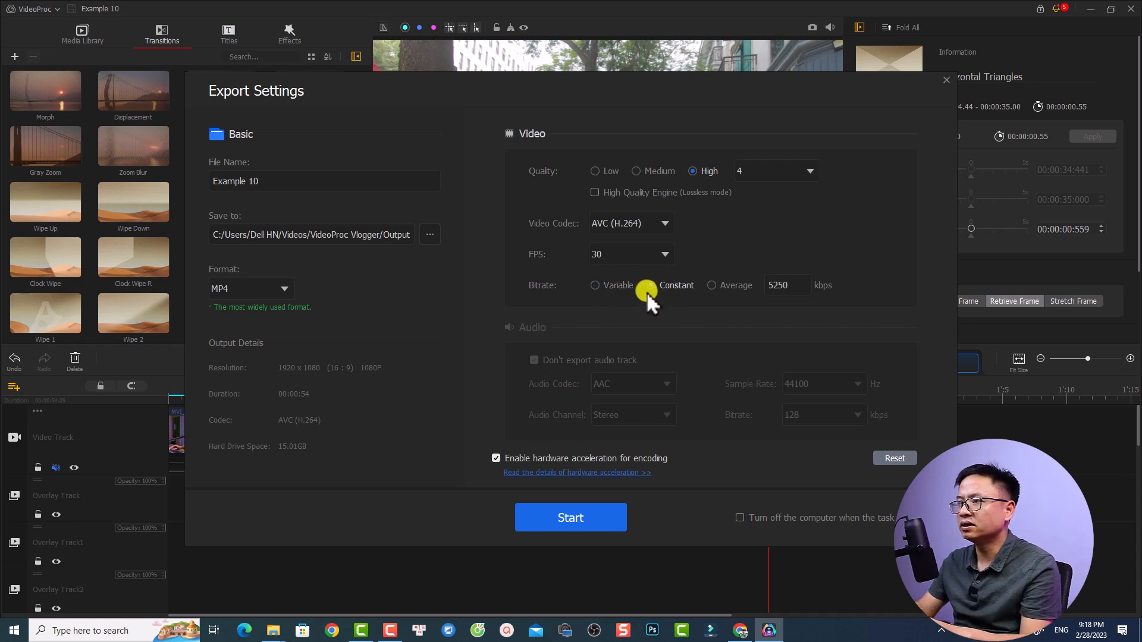
double_click(780, 288)
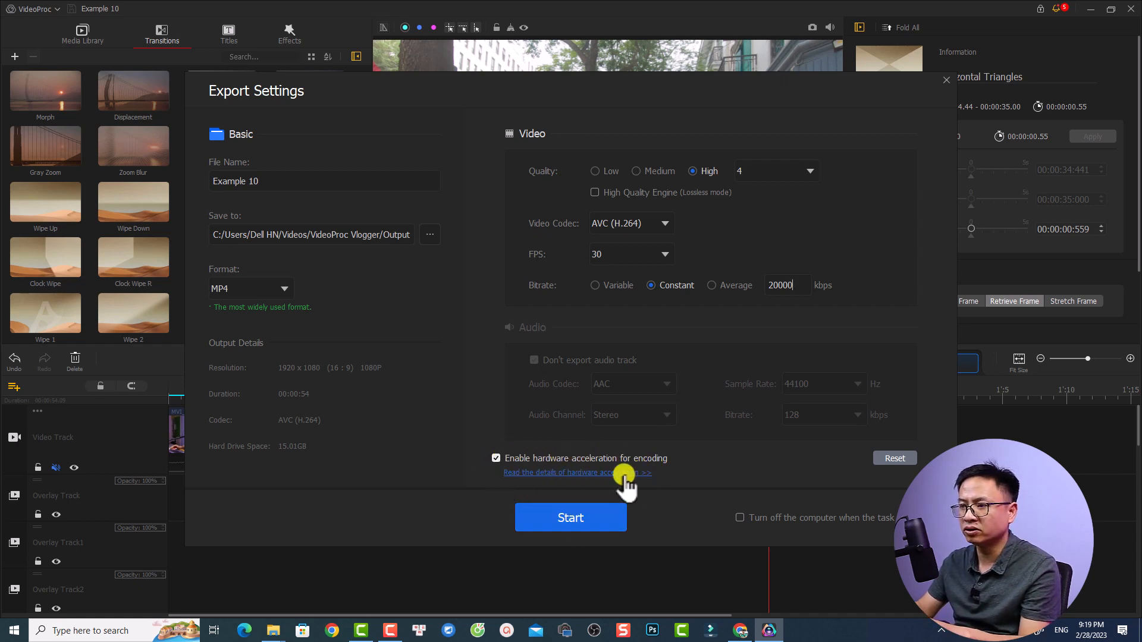
click(574, 521)
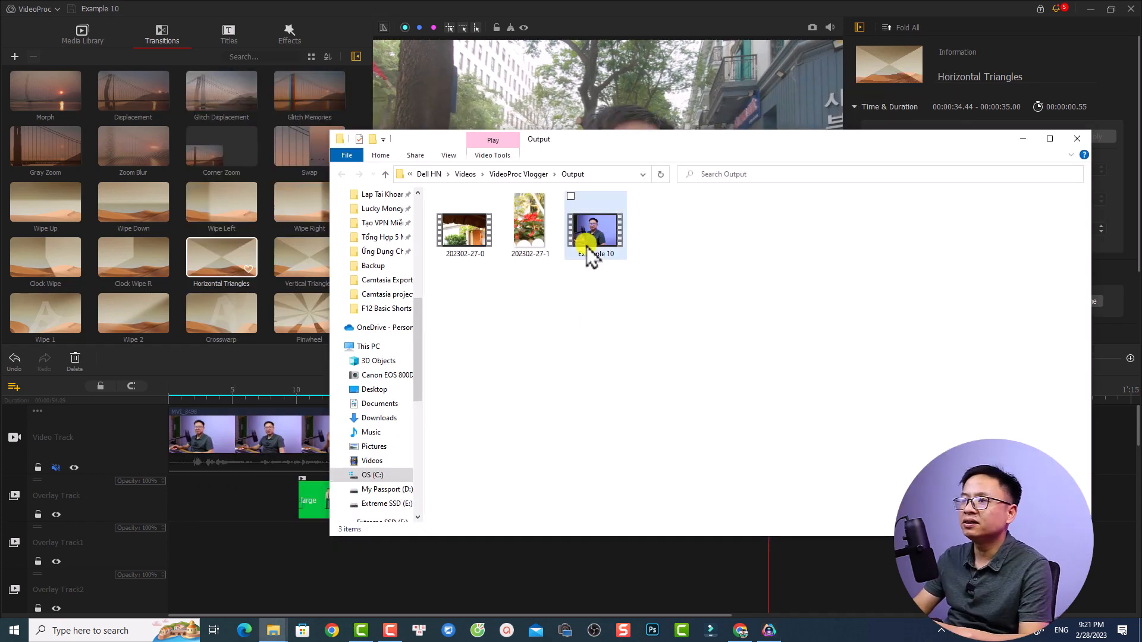
Play the exported Example 10 video from the Output folder, pause it, skip ahead to check the overlays and leave full screen
double_click(587, 244)
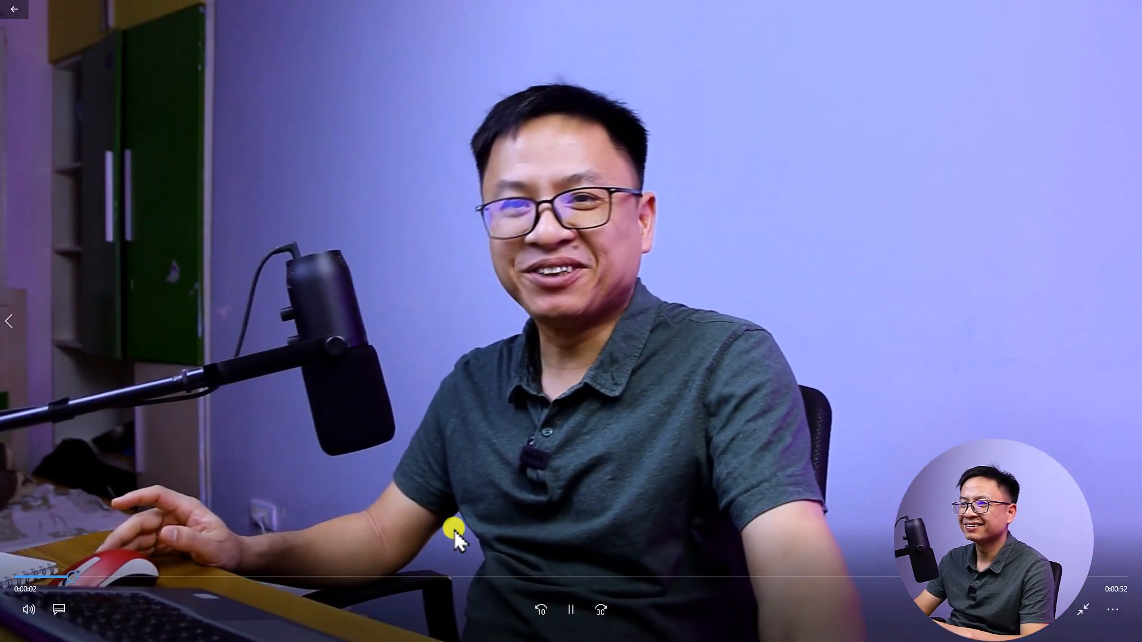
key(space)
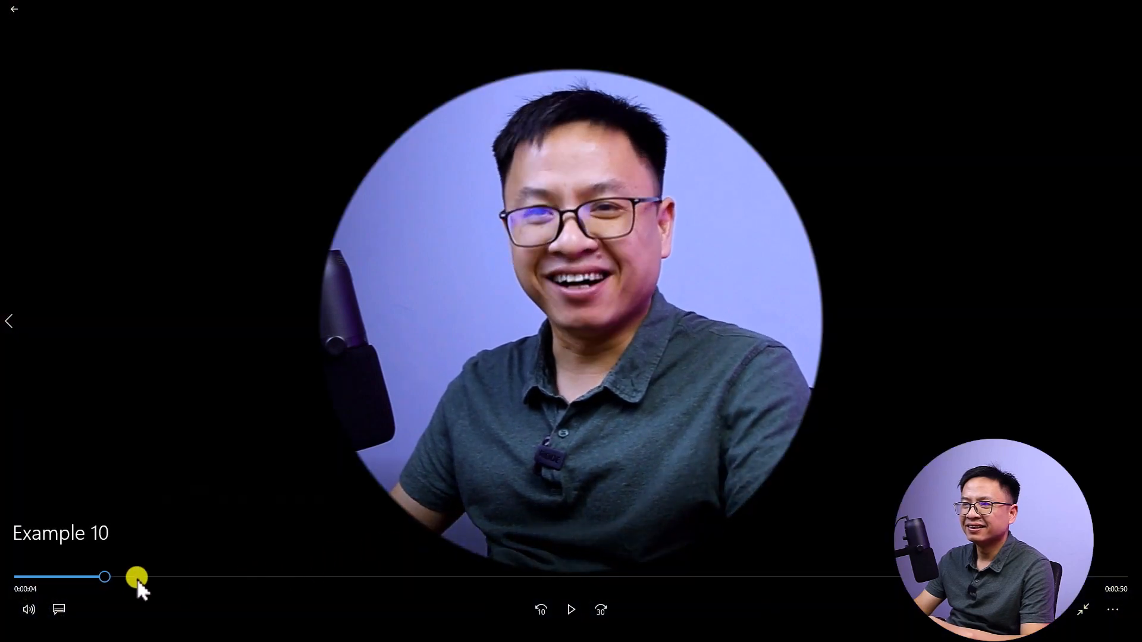
drag(108, 577, 497, 584)
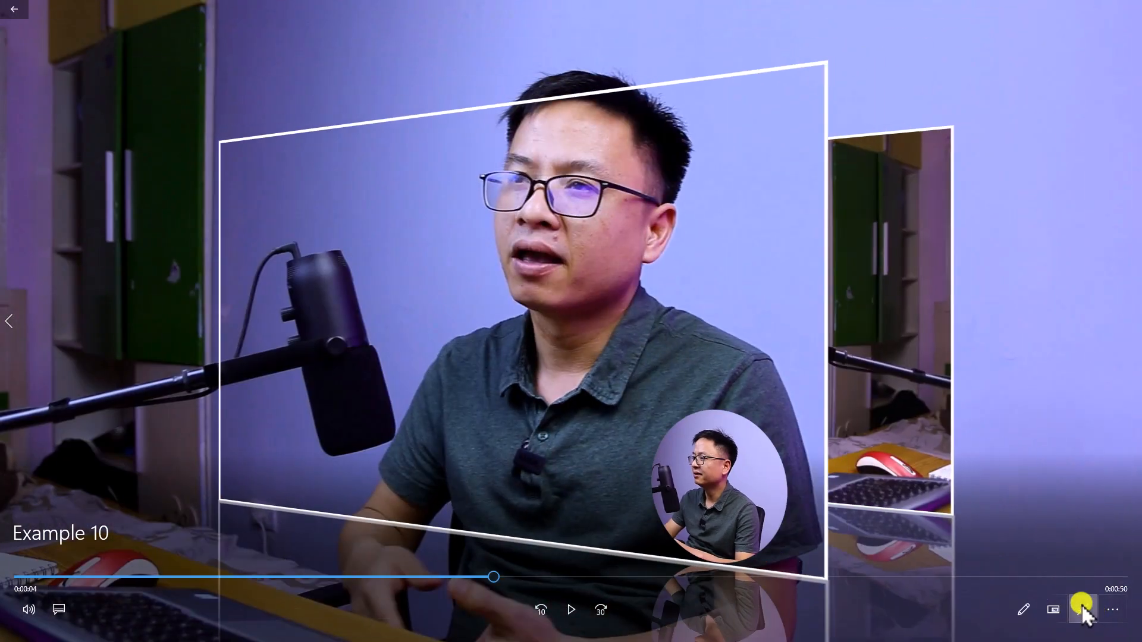
click(1083, 609)
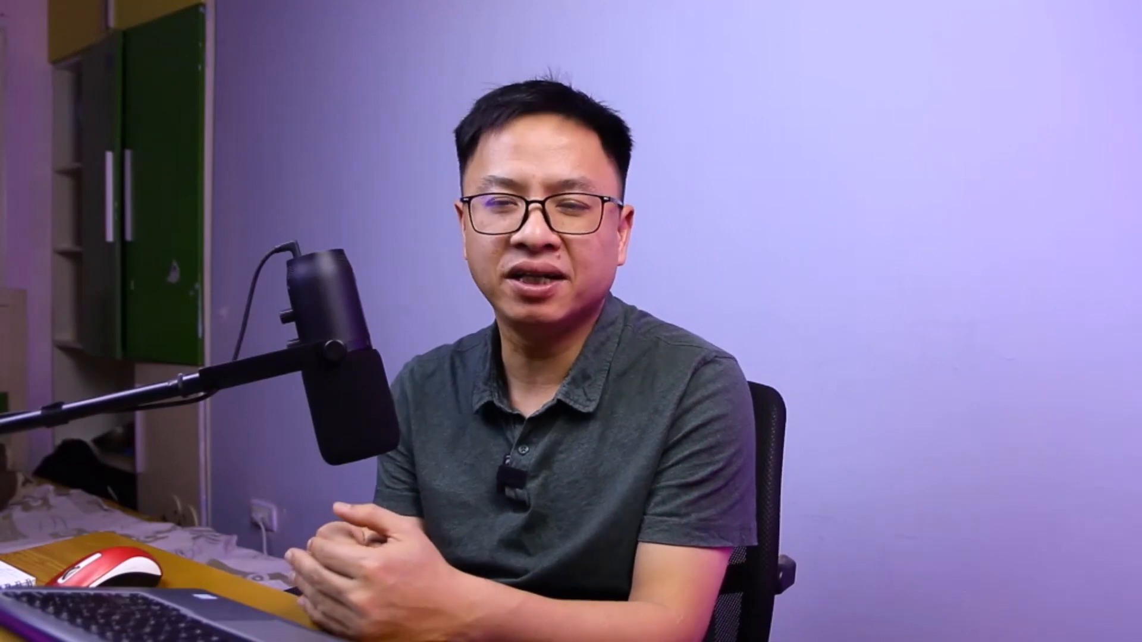